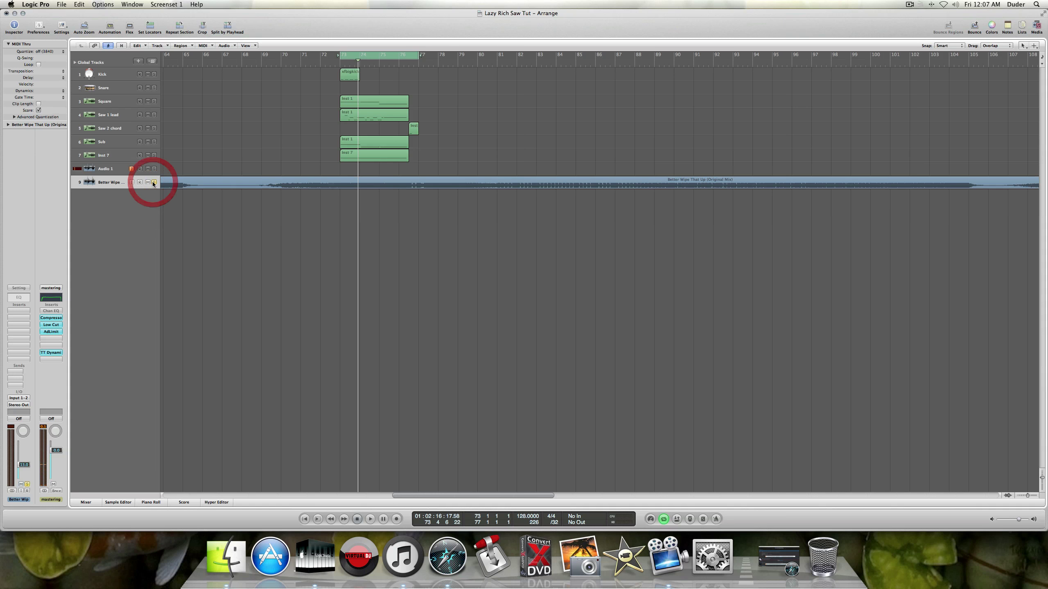
# - Play the soloed reference track Better Wipe That Up from bar 73, stop playback and switch off its solo
pyautogui.press('space')
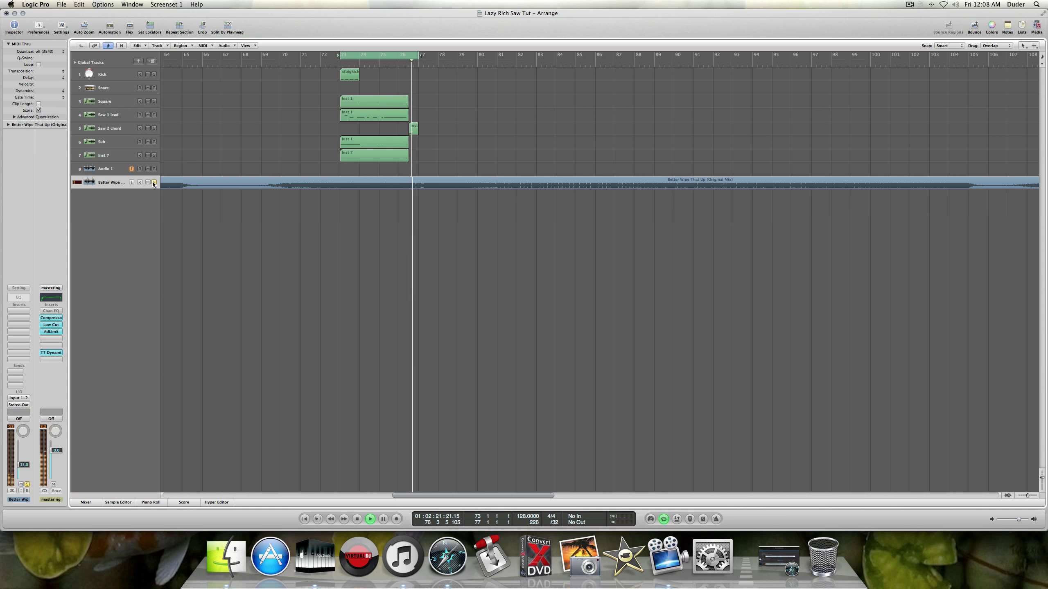
pyautogui.press('space')
pyautogui.click(154, 182)
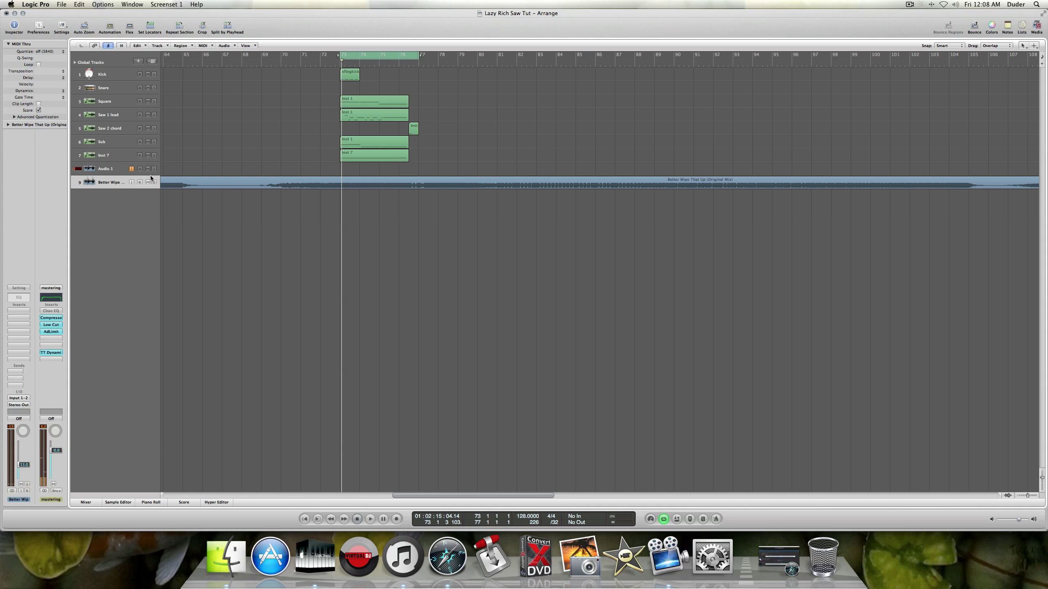
# - Mute the Better Wipe That Up reference track and play the recreated synth parts in the cycle range, then stop playback
pyautogui.click(148, 183)
pyautogui.press('space')
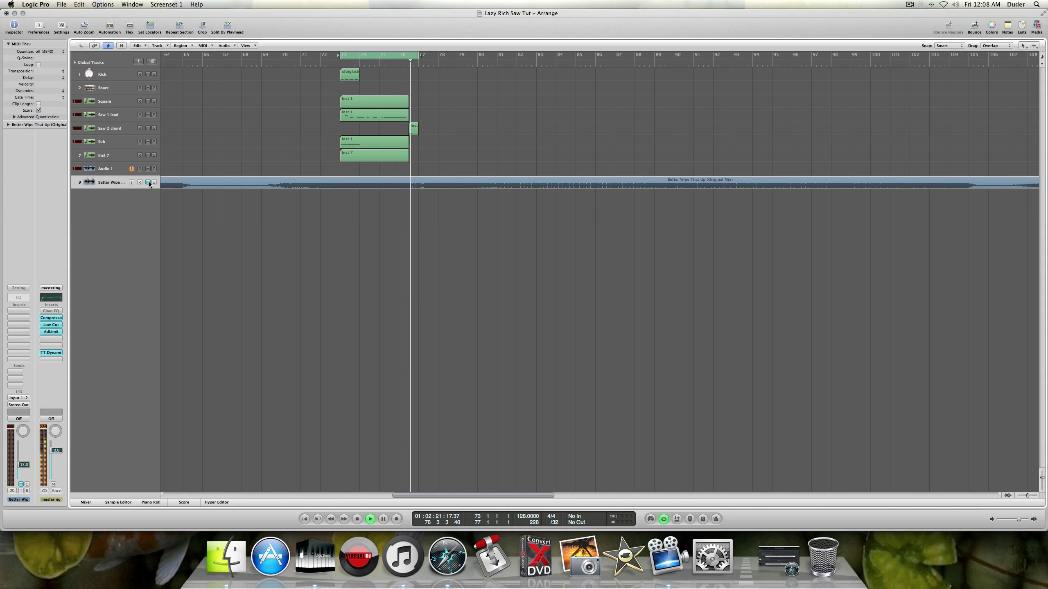
pyautogui.press('space')
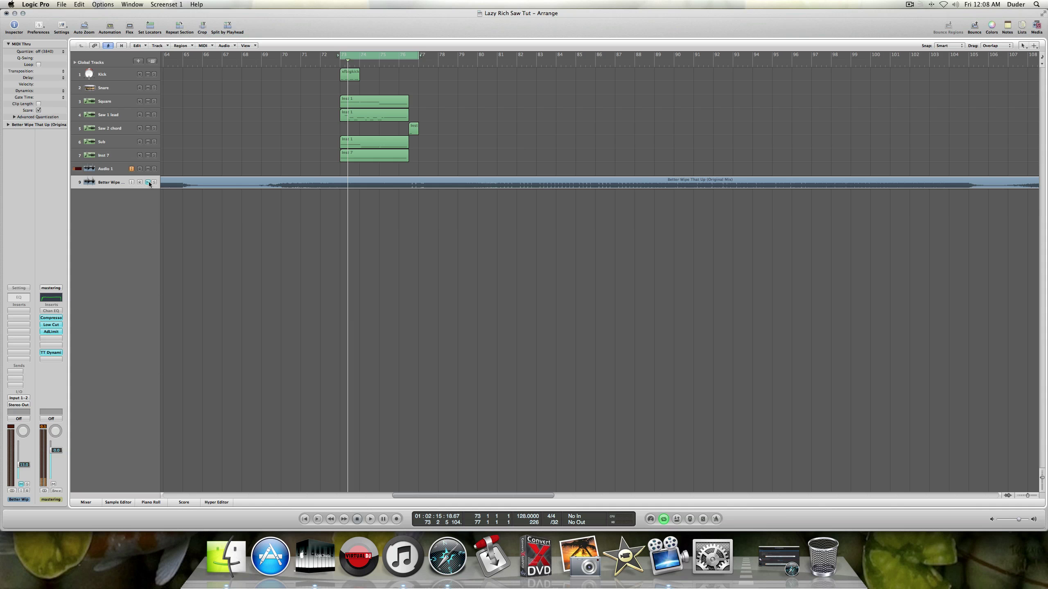
# - Show the Square track's MIDI region in the piano roll and bring up its Sylenth1 synth, positioned over the middle of the arrangement
pyautogui.click(182, 111)
pyautogui.doubleClick(353, 102)
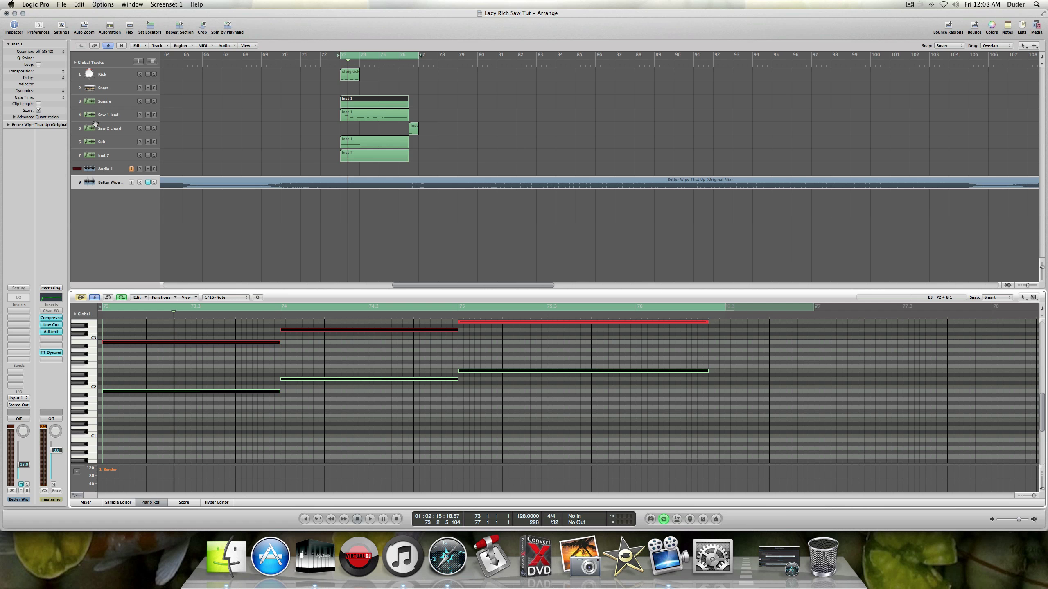
pyautogui.click(105, 102)
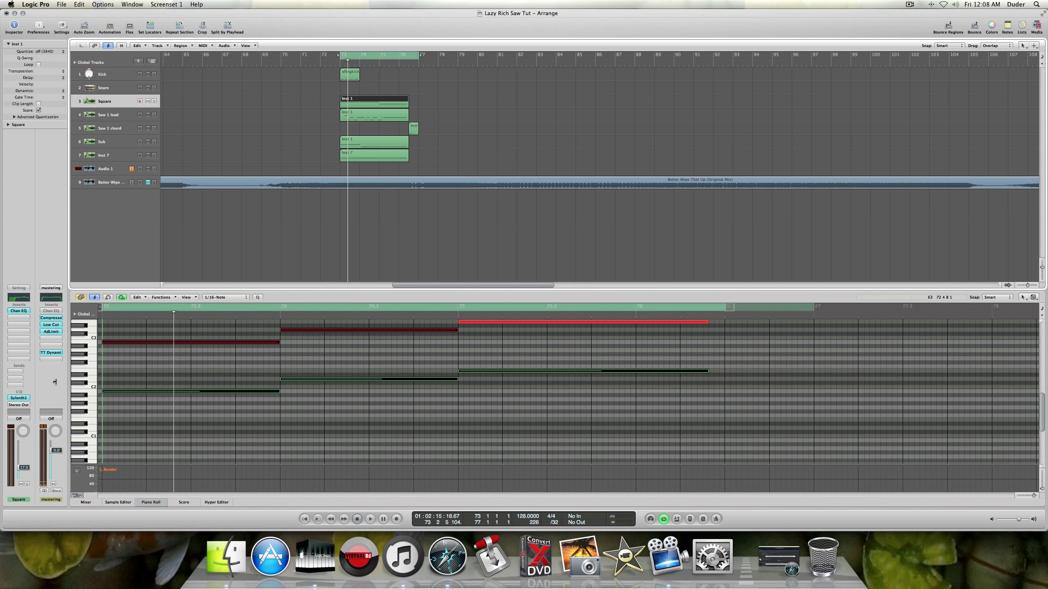
pyautogui.click(18, 399)
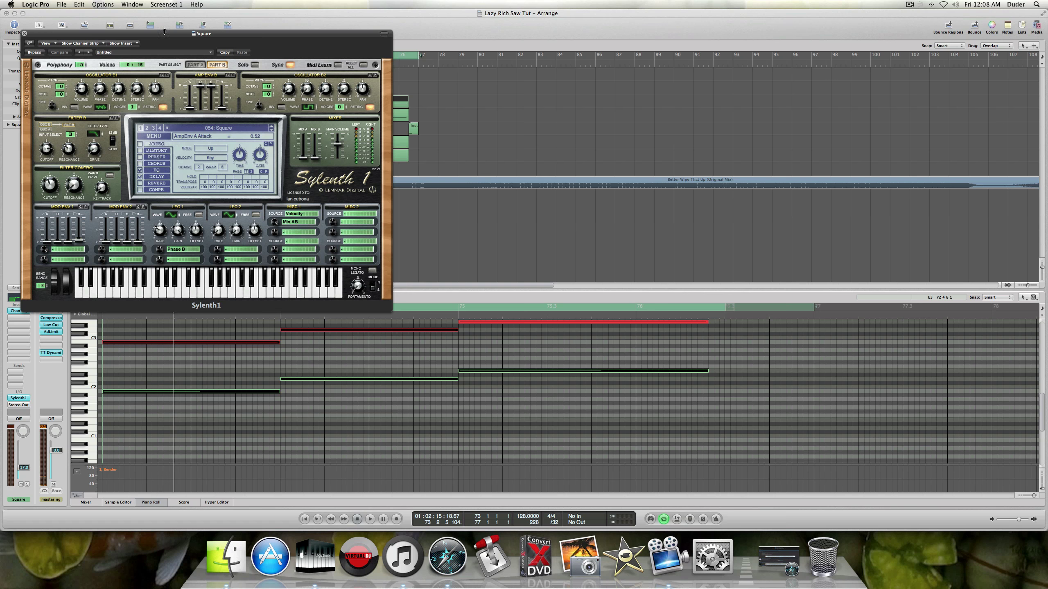
pyautogui.moveTo(164, 32); pyautogui.dragTo(294, 47)
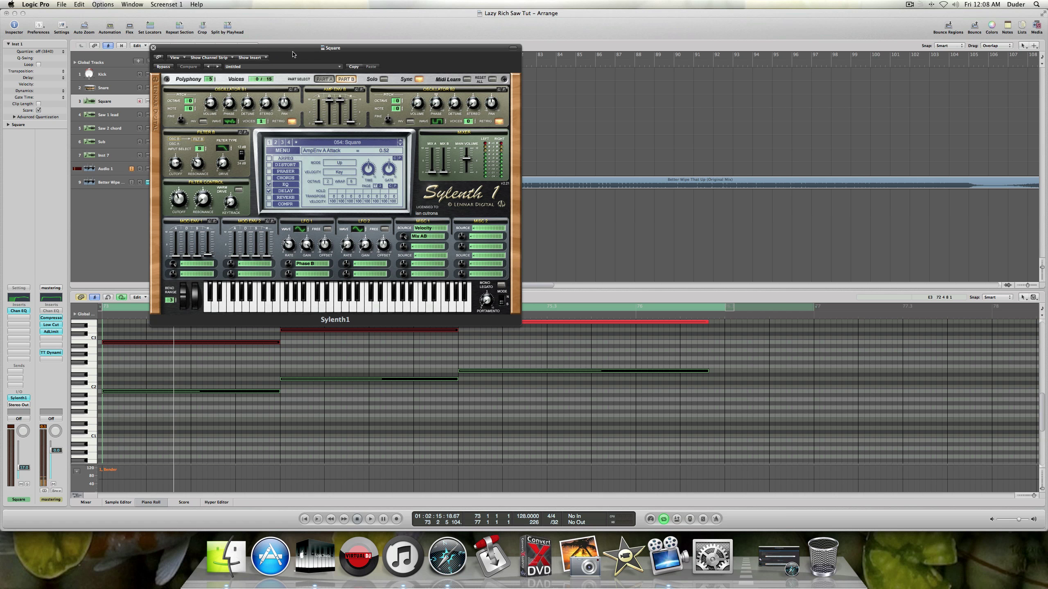
pyautogui.moveTo(309, 51); pyautogui.dragTo(357, 70)
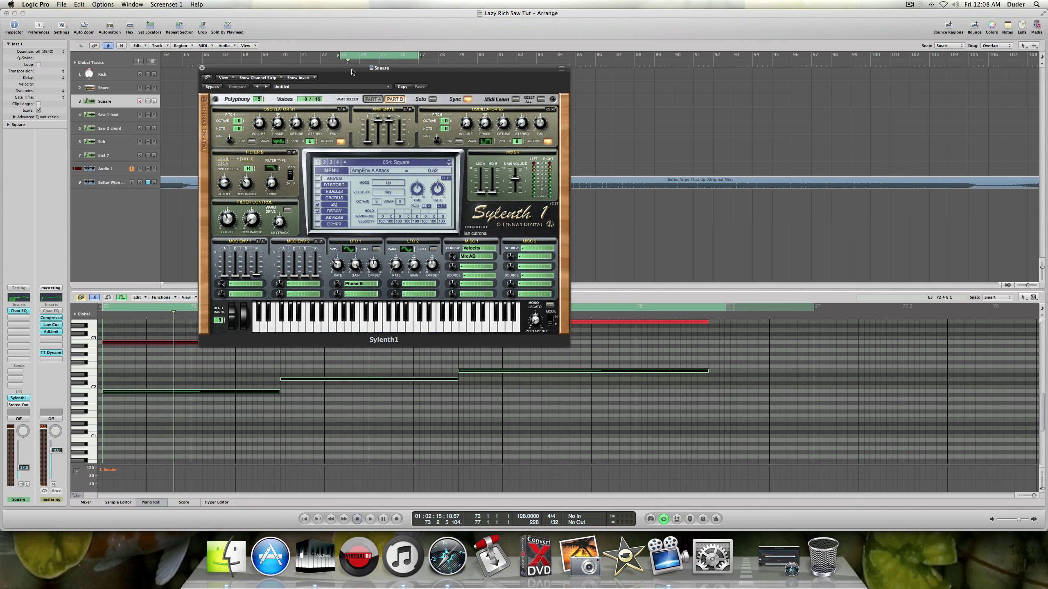
pyautogui.moveTo(352, 71); pyautogui.dragTo(360, 84)
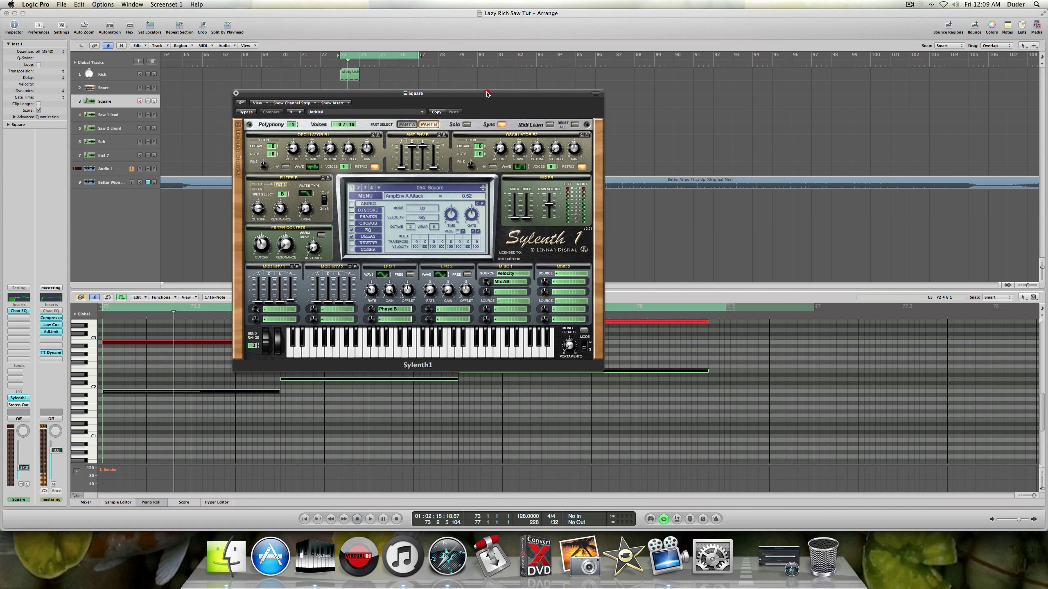
pyautogui.moveTo(460, 80); pyautogui.dragTo(486, 94)
# - Show Part A in Sylenth1 and check oscillator A1's volume, phase, detune, stereo, pan, waveform, voices and fine pitch
pyautogui.click(405, 126)
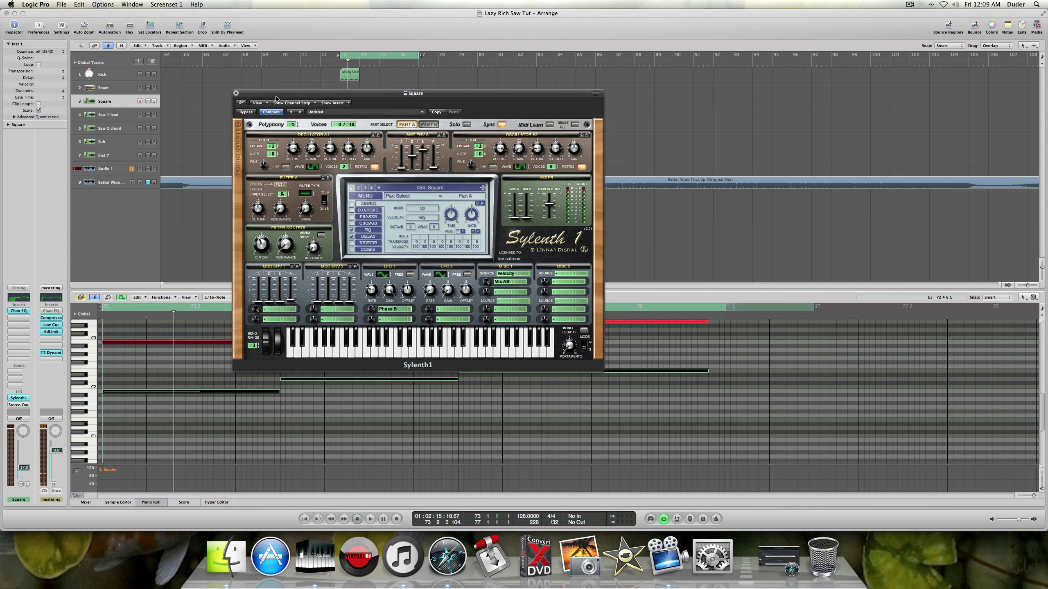
pyautogui.click(293, 149)
pyautogui.click(312, 150)
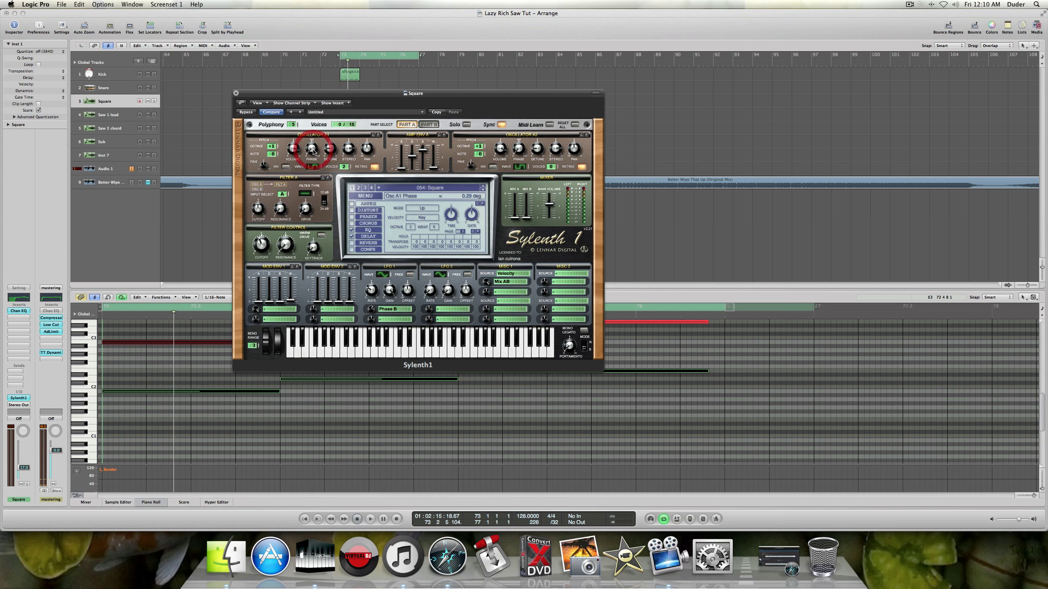
pyautogui.click(331, 150)
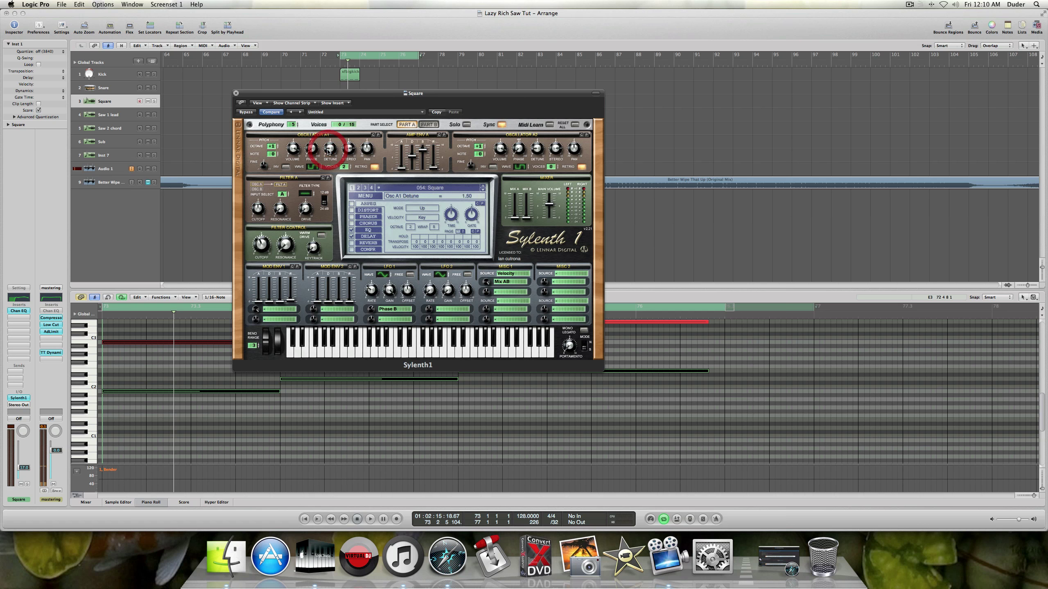
pyautogui.click(349, 148)
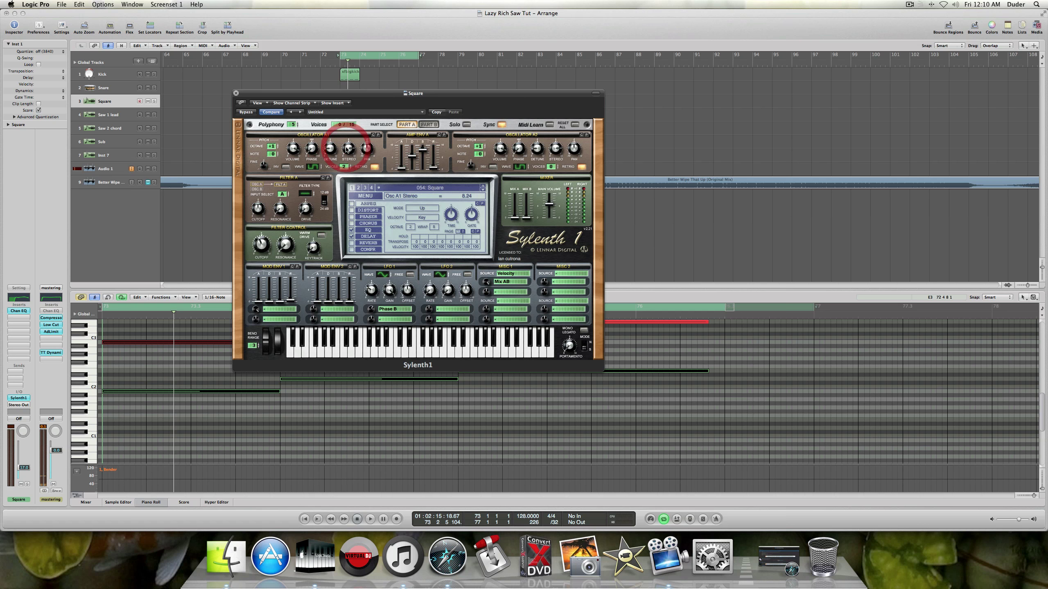
pyautogui.click(368, 149)
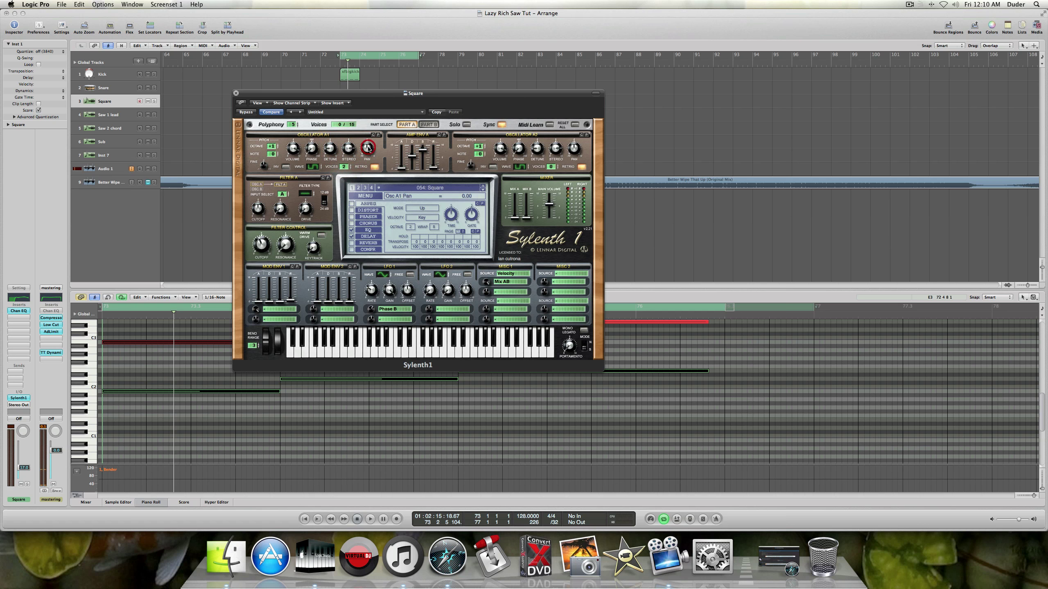
pyautogui.click(315, 167)
pyautogui.click(347, 167)
pyautogui.click(266, 165)
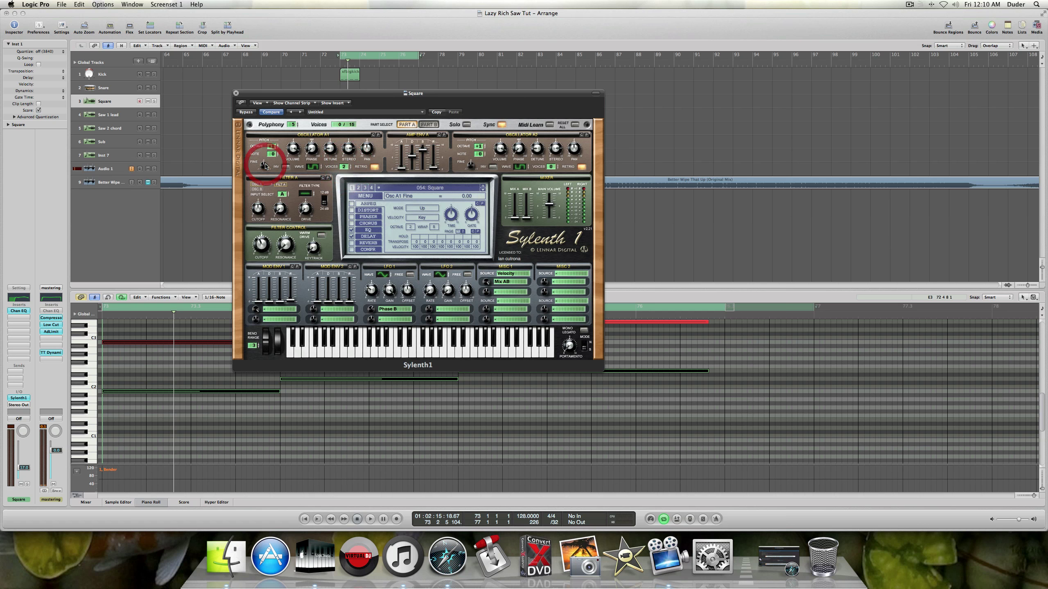
# - Read the attack, decay, sustain and release settings of amp envelope A
pyautogui.click(401, 169)
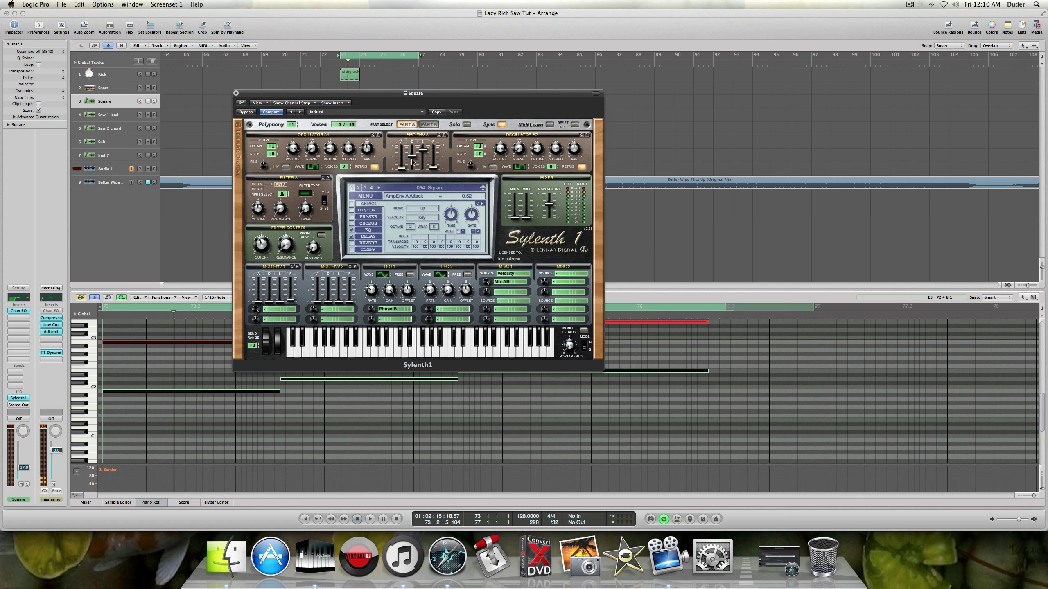
pyautogui.click(412, 157)
pyautogui.click(423, 152)
pyautogui.click(432, 167)
# - Check oscillator A2's volume, phase, waveform and voices settings
pyautogui.click(508, 138)
pyautogui.click(498, 150)
pyautogui.click(518, 149)
pyautogui.click(521, 167)
pyautogui.click(551, 167)
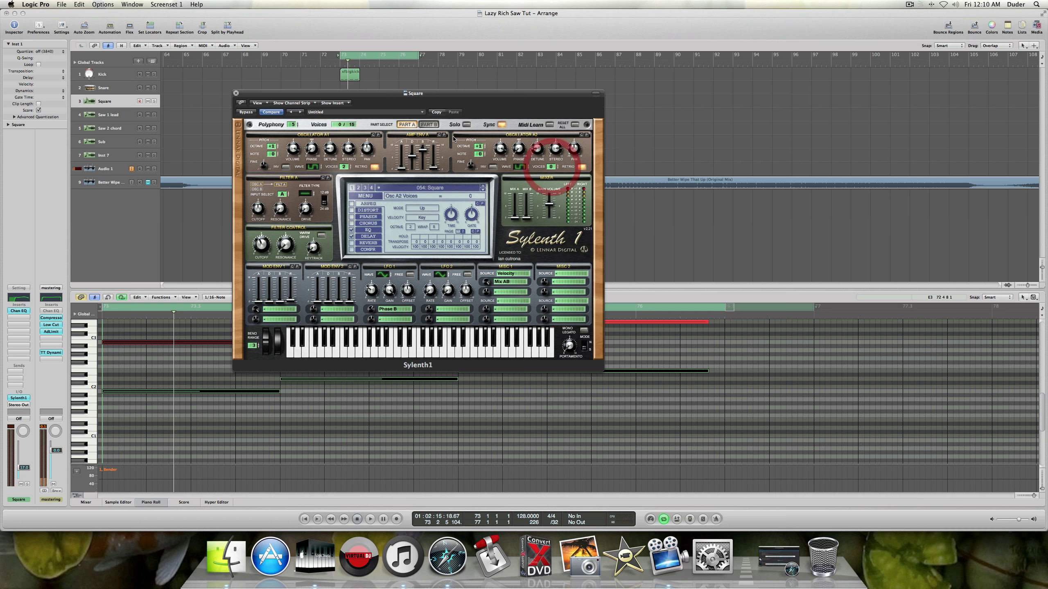
# - Show Part B and check oscillator B1's volume along with Filter B's type, cutoff, resonance and drive
pyautogui.click(428, 125)
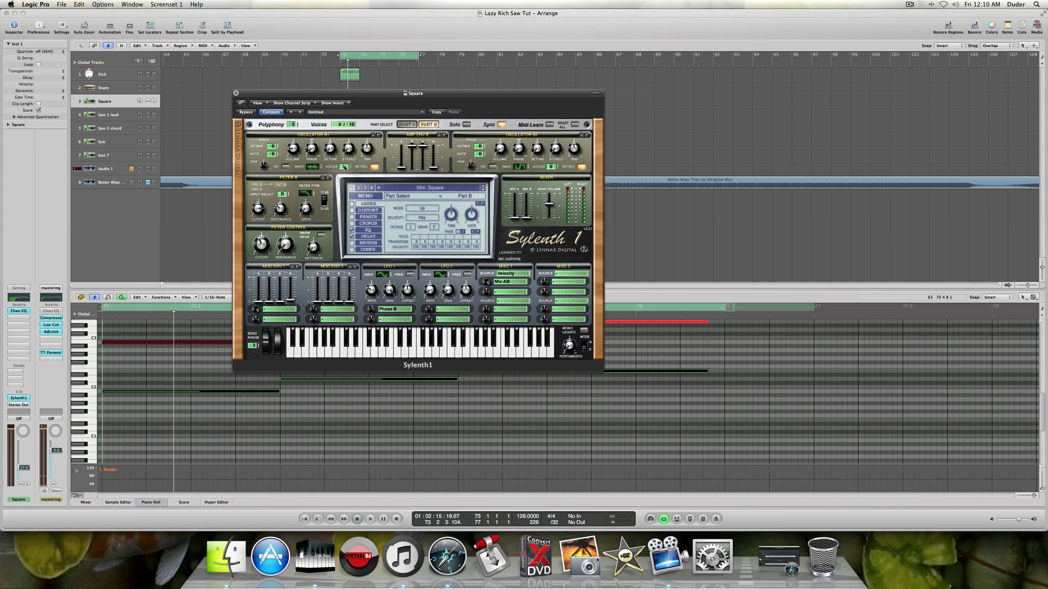
pyautogui.click(291, 149)
pyautogui.click(303, 193)
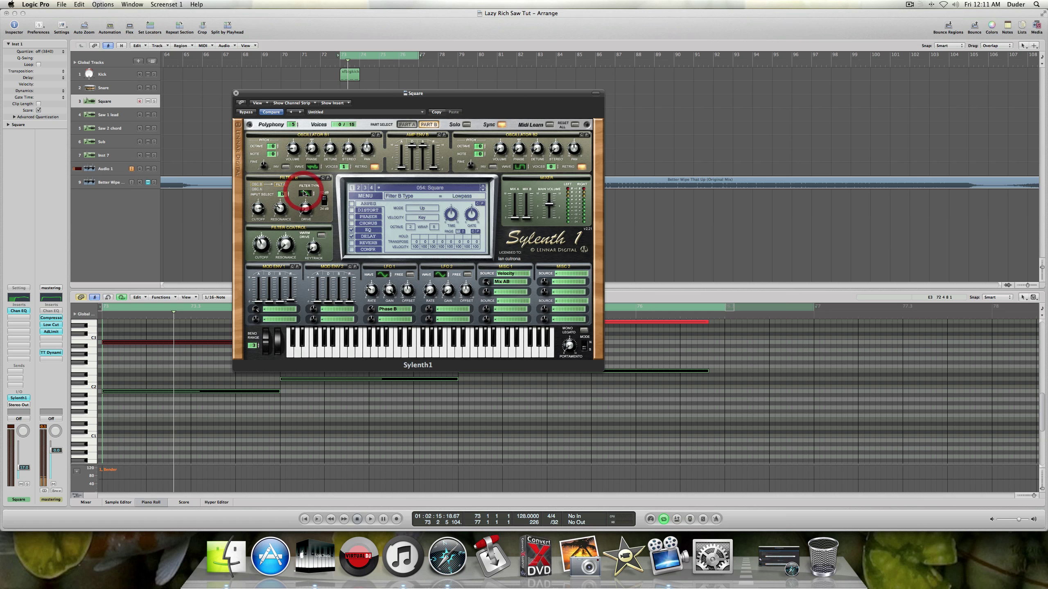
pyautogui.click(258, 208)
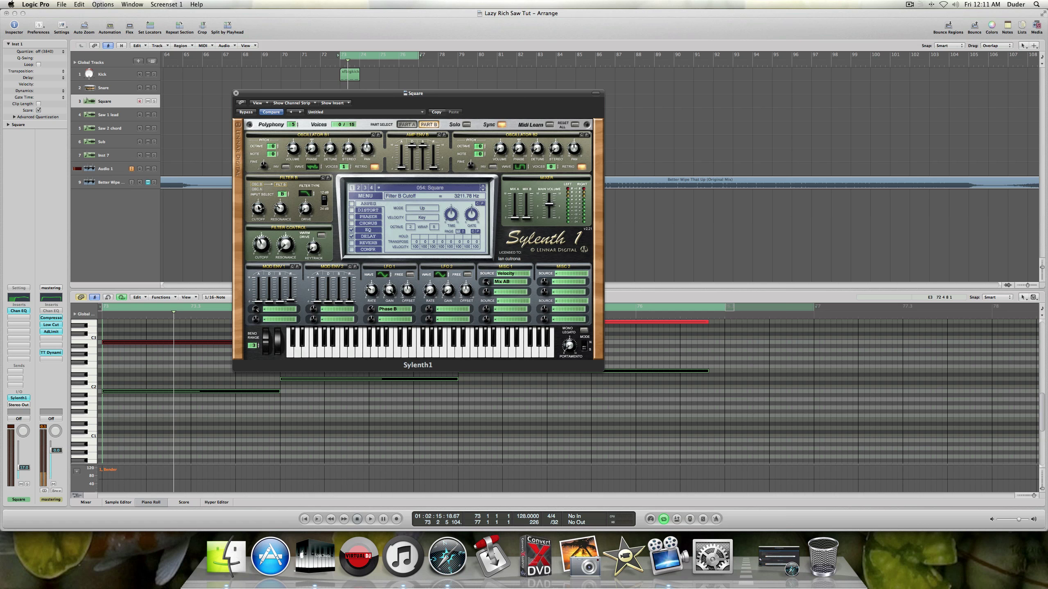
pyautogui.click(279, 209)
pyautogui.click(300, 210)
# - Return to Part A and read the cutoff and resonance of the Filter Control section
pyautogui.click(406, 124)
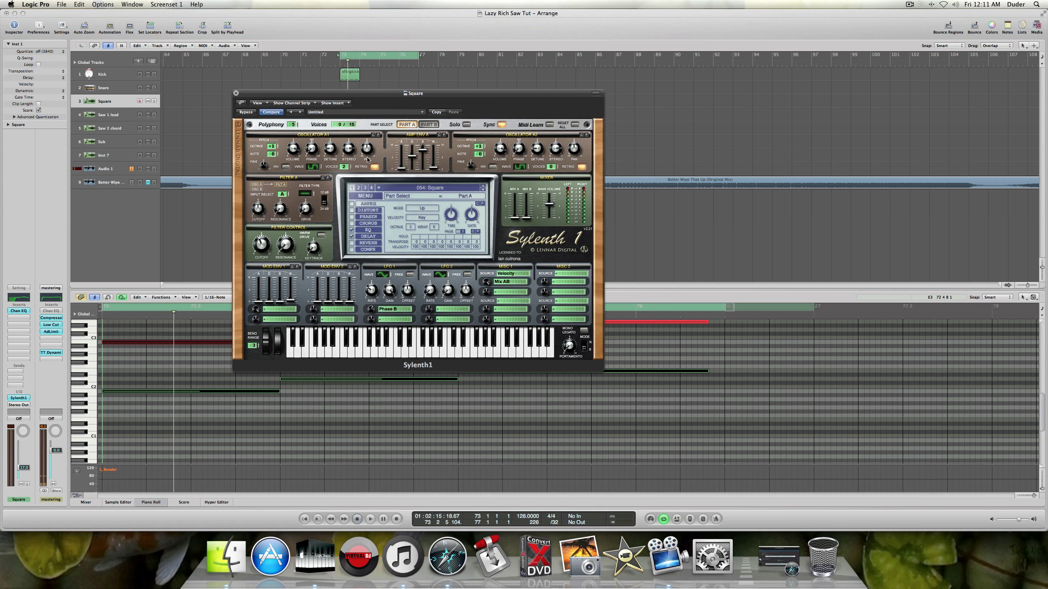
pyautogui.click(267, 248)
pyautogui.click(286, 245)
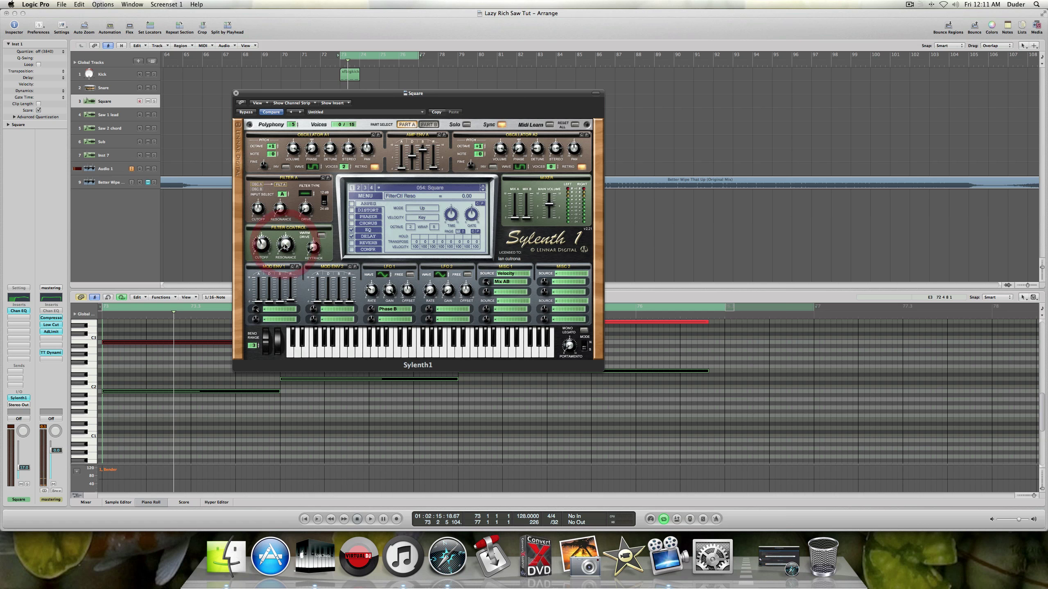
# - Go back to Part B and review Filter B's type, cutoff, resonance and drive once more
pyautogui.click(420, 126)
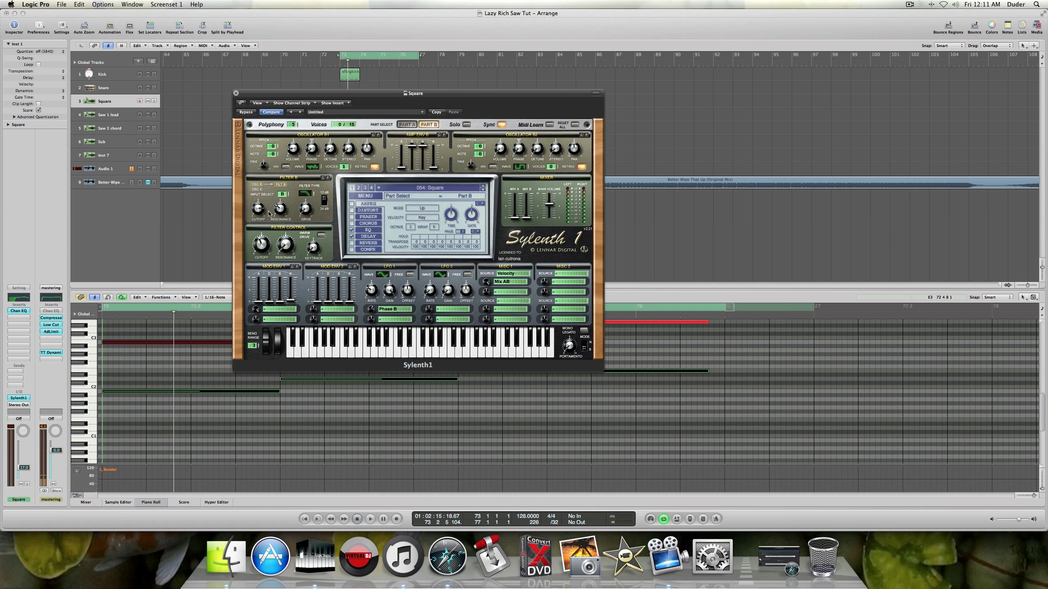
pyautogui.click(303, 195)
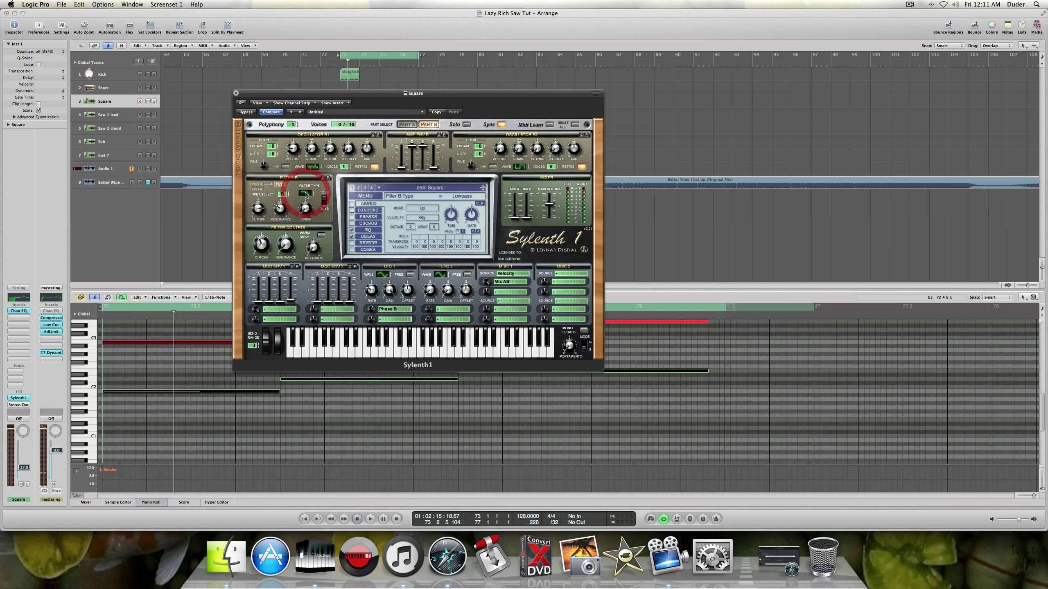
pyautogui.click(259, 209)
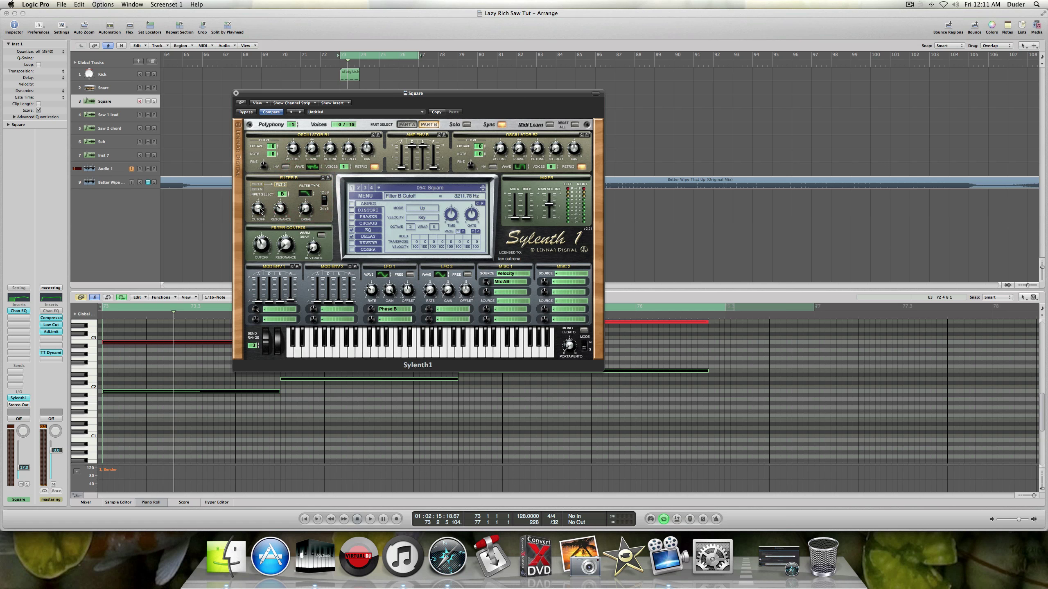
pyautogui.click(279, 209)
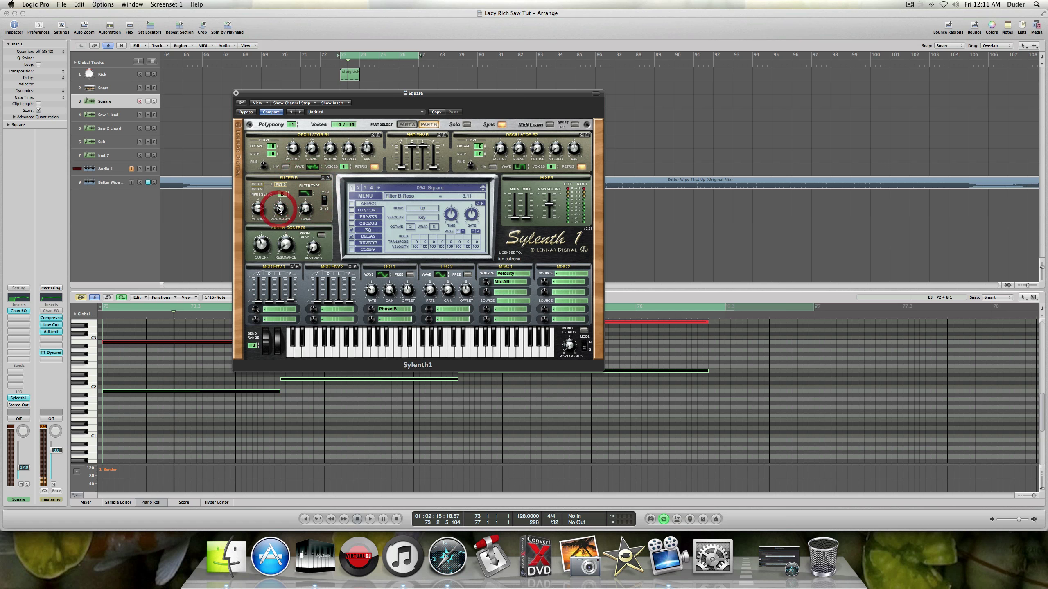
pyautogui.click(306, 209)
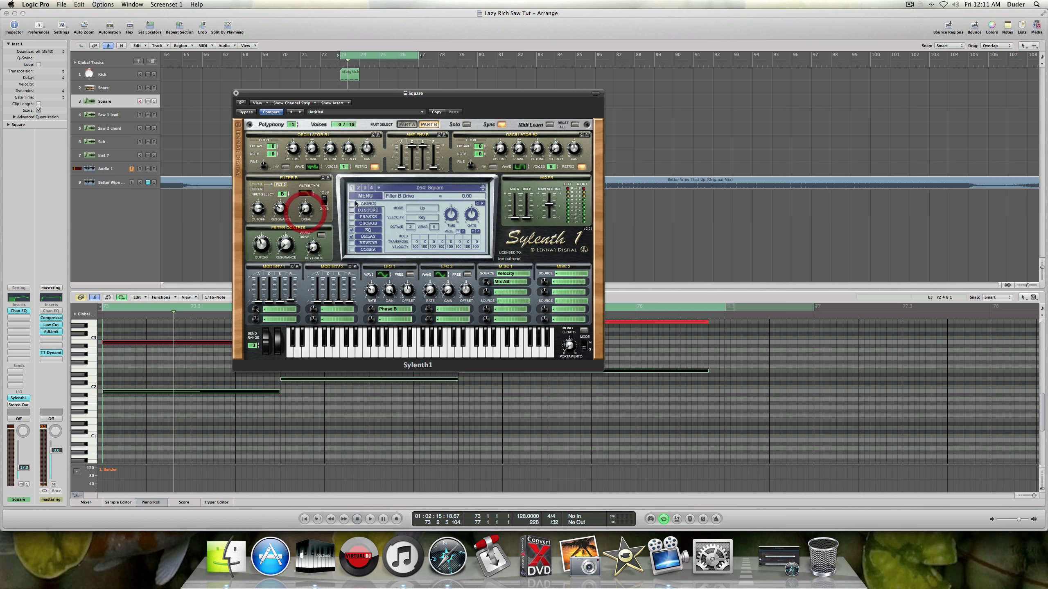
# - Compare Part A with Part B, ending on Part A, and check LFO 1's rate, gain and modulation amount
pyautogui.click(413, 125)
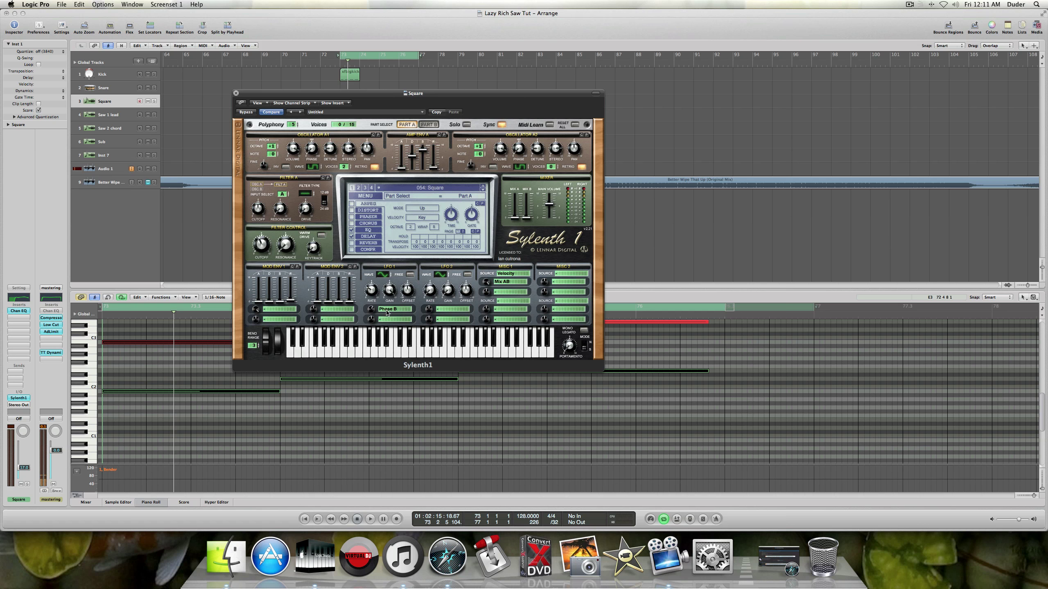
pyautogui.click(429, 124)
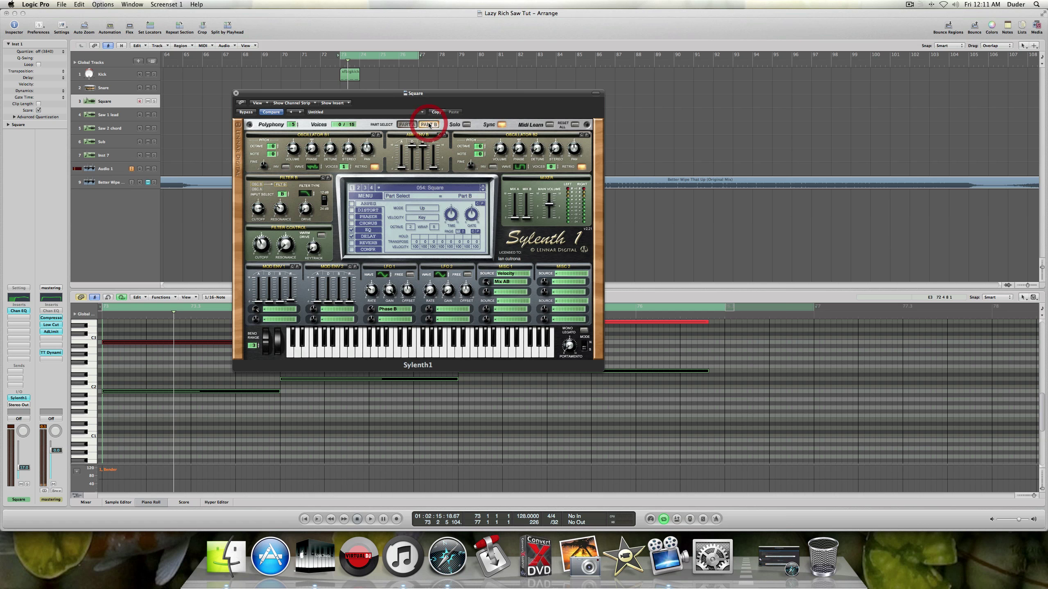
pyautogui.click(406, 124)
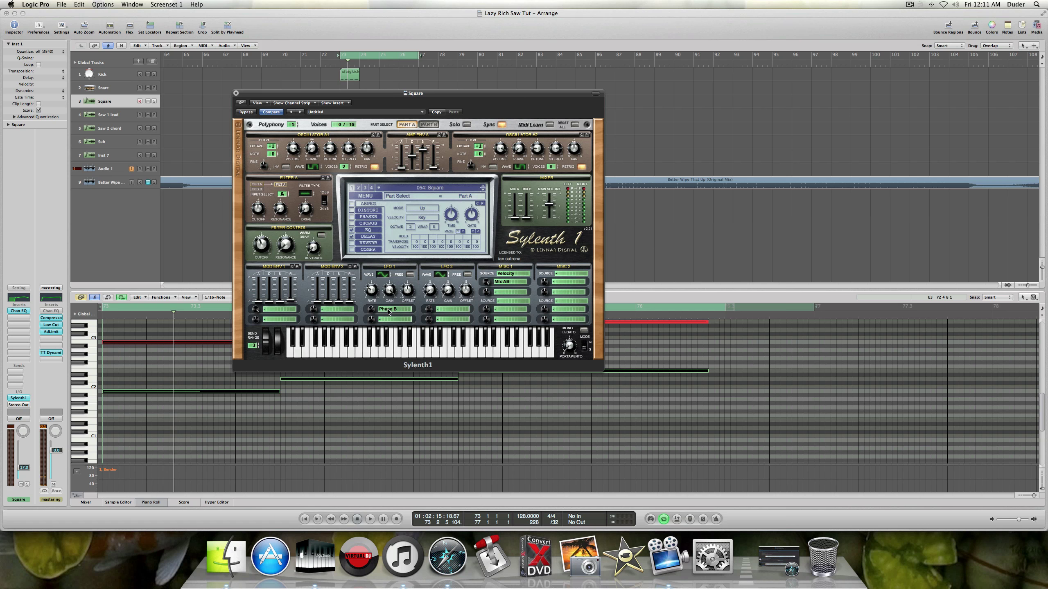
pyautogui.click(372, 292)
pyautogui.click(387, 290)
pyautogui.click(372, 318)
# - Inspect the Misc 1 modulation's source and destination choices and its amount, keeping Velocity routed to Mix AB
pyautogui.click(505, 275)
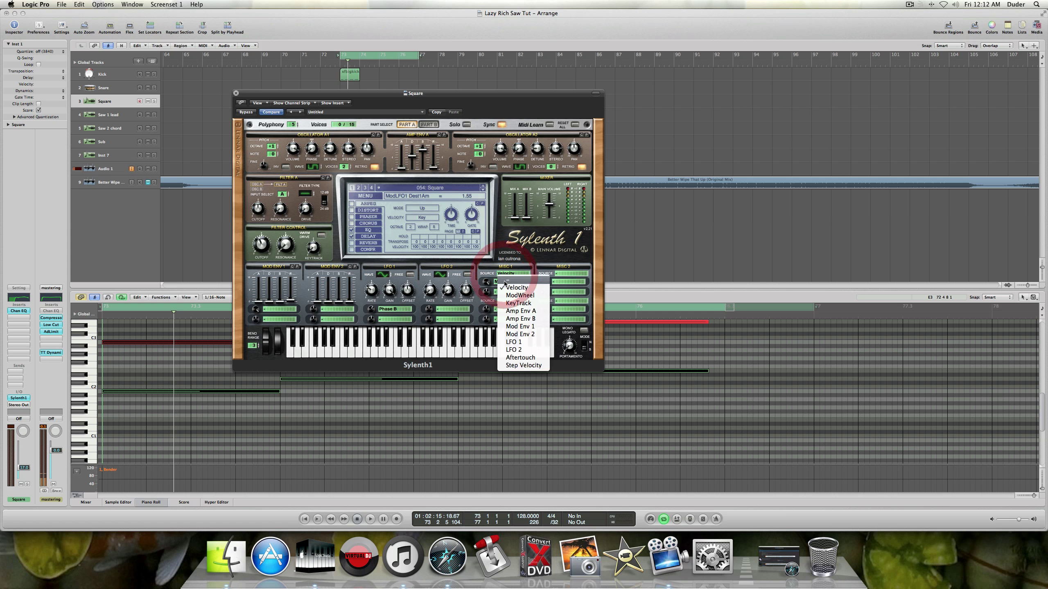
pyautogui.click(492, 275)
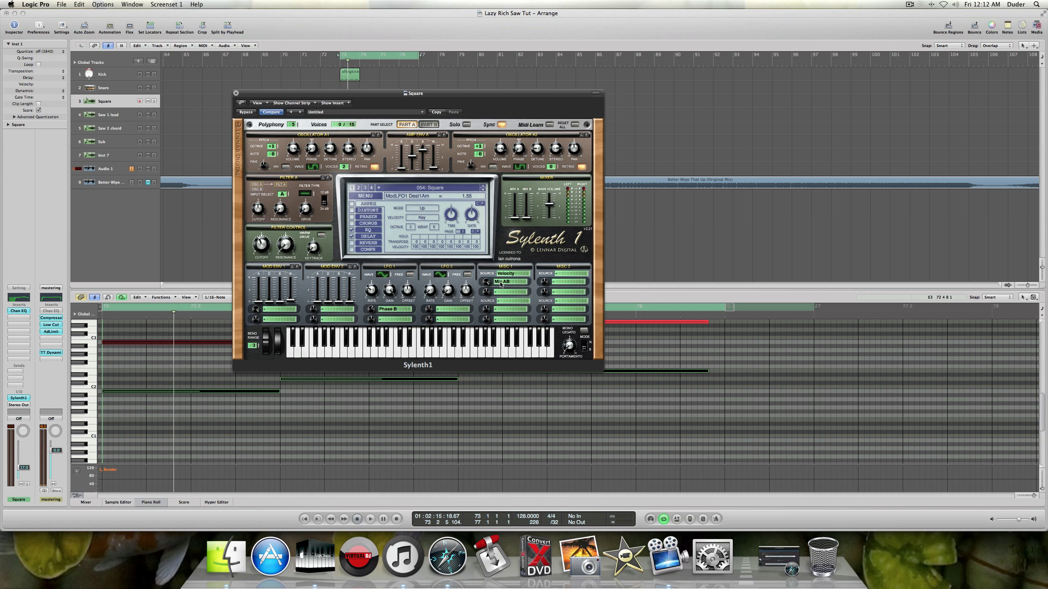
pyautogui.click(501, 283)
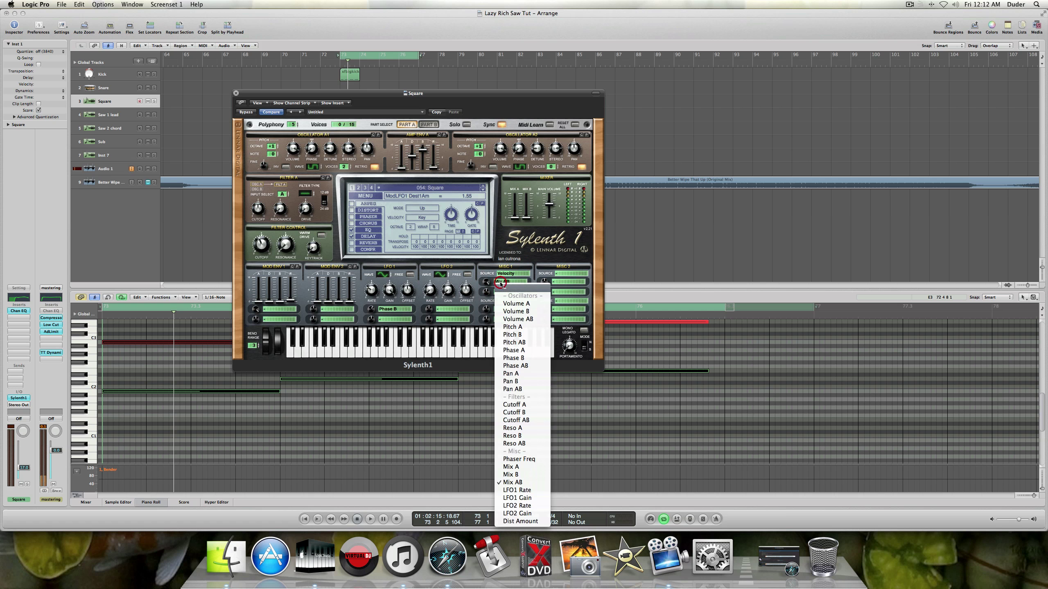
pyautogui.click(477, 295)
pyautogui.click(486, 282)
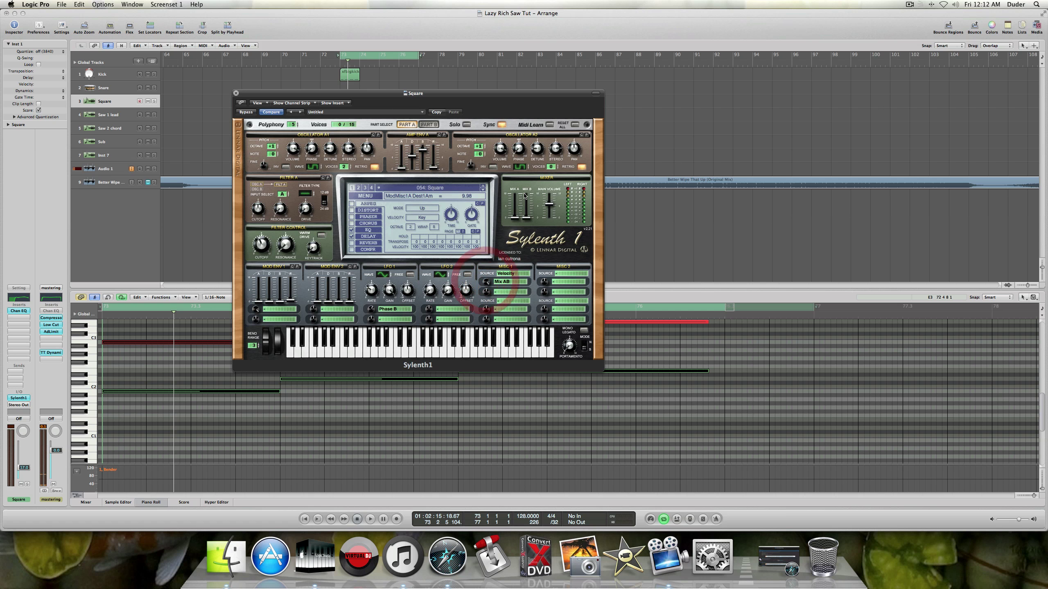
# - Check the Mix A level in the mixer and close the Square track's Sylenth1 window
pyautogui.click(514, 217)
pyautogui.click(514, 217)
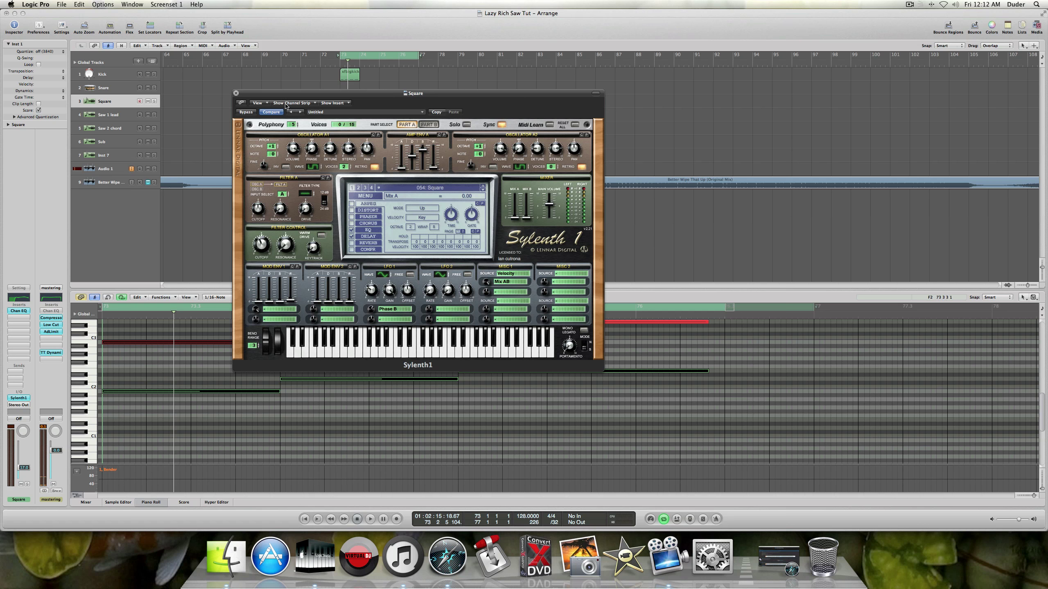
pyautogui.moveTo(269, 96); pyautogui.dragTo(340, 108)
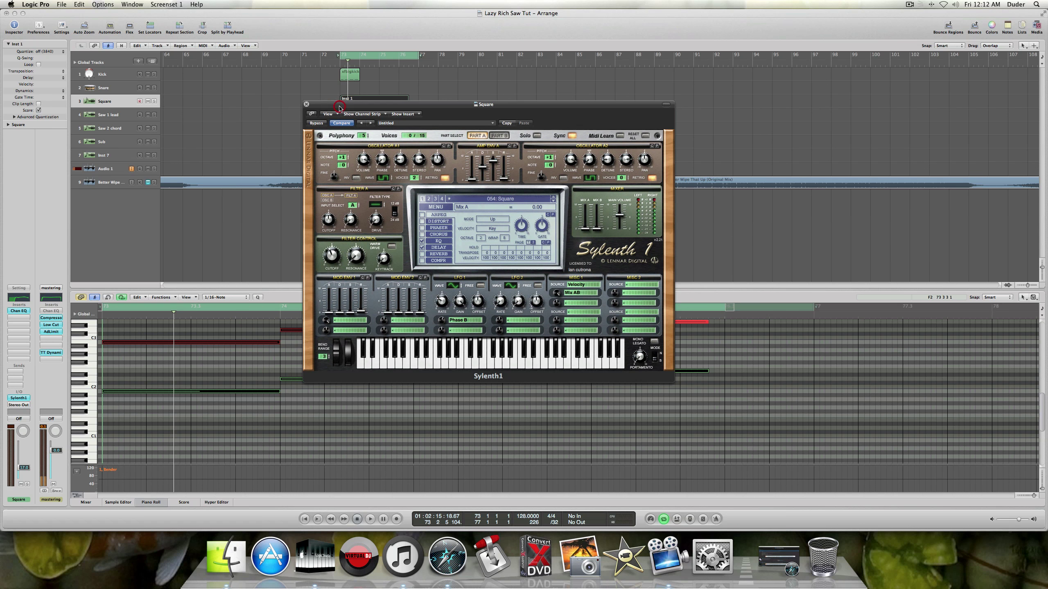
pyautogui.click(308, 106)
# - Solo the Square track and play back its part to hear it alone
pyautogui.click(154, 101)
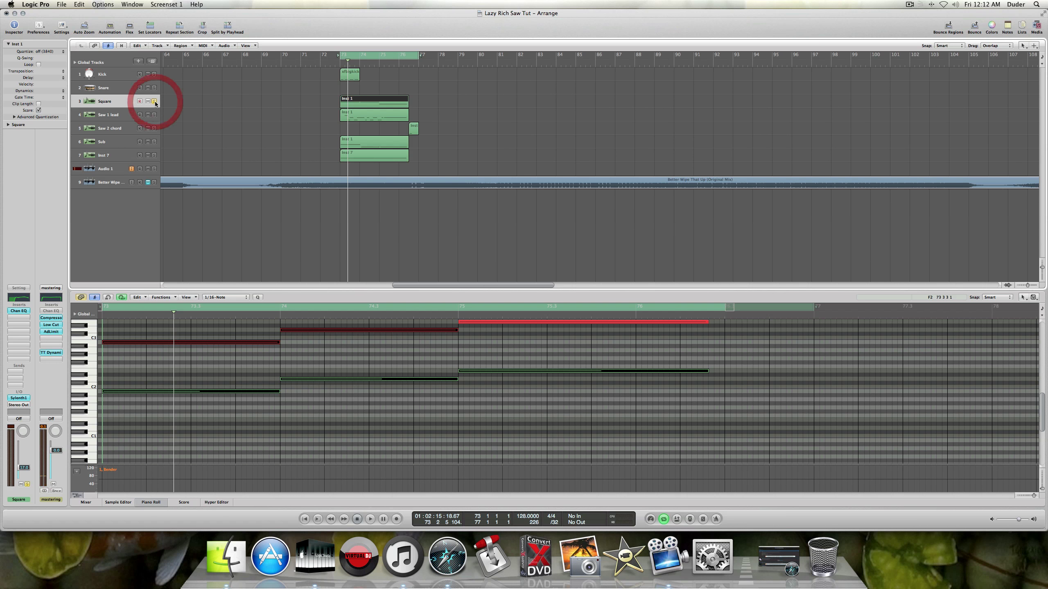
pyautogui.press('space')
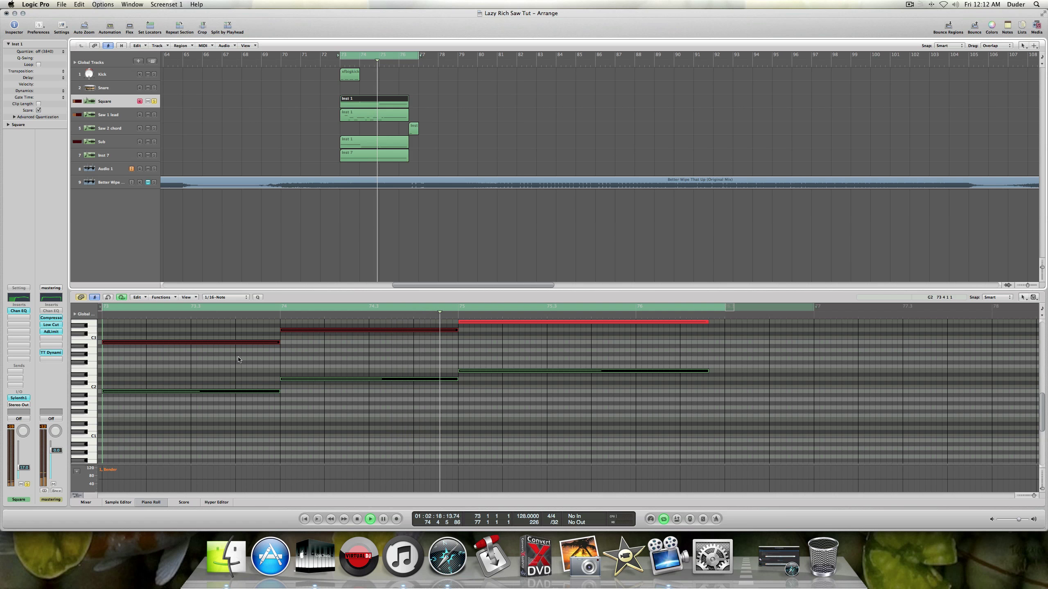
pyautogui.press('space')
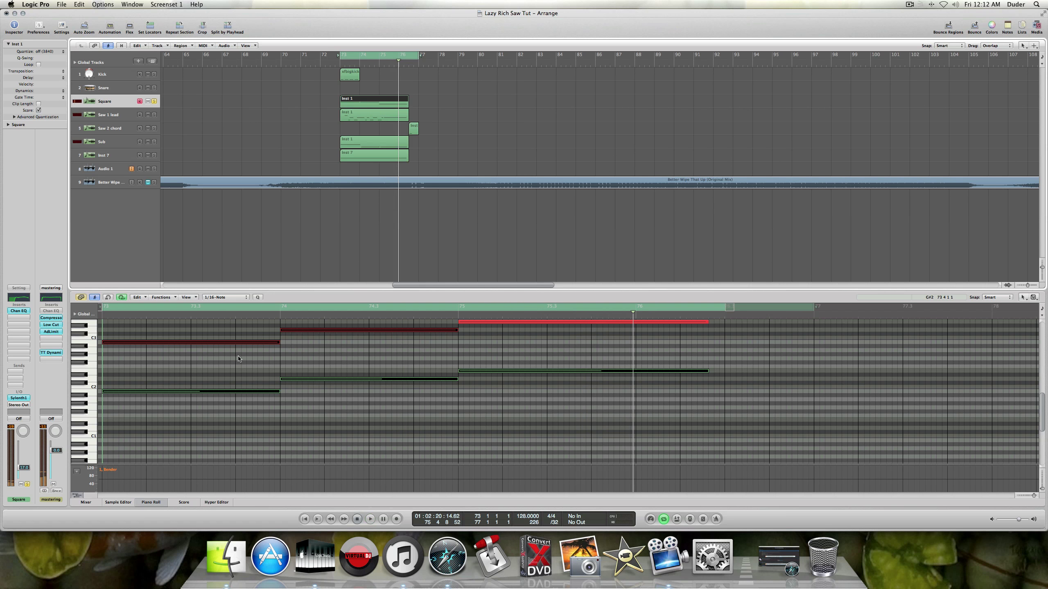
# - Examine the upper and lower note lines of the Square region in the piano roll
pyautogui.scroll(3, 246, 359)
pyautogui.click(257, 370)
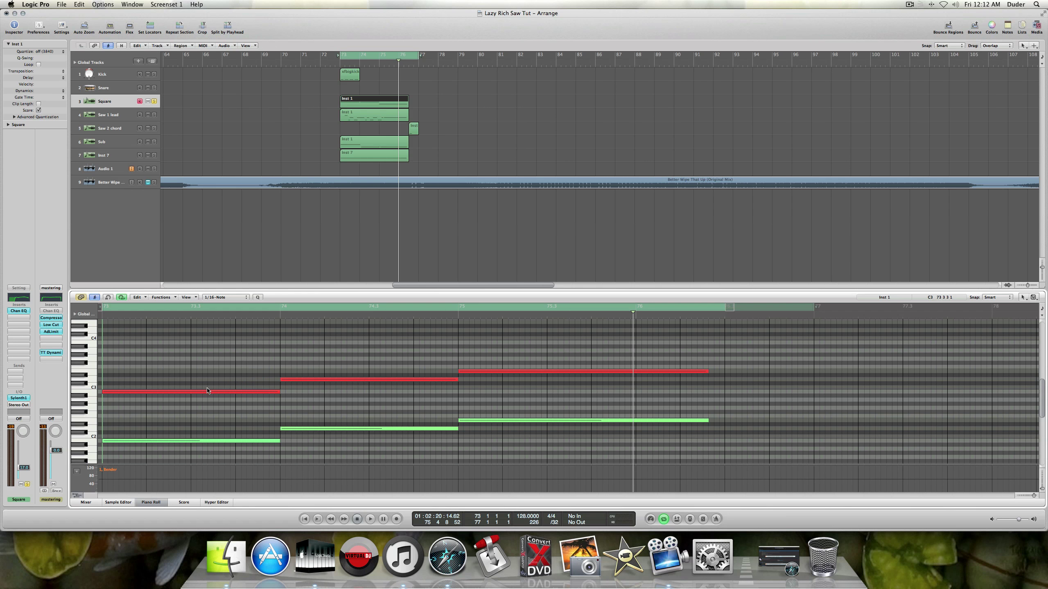
pyautogui.moveTo(217, 447); pyautogui.dragTo(458, 421)
pyautogui.click(423, 408)
# - Unsolo the Square track and compare the Saw 1 lead's notes with the Square's notes in the piano roll
pyautogui.click(102, 116)
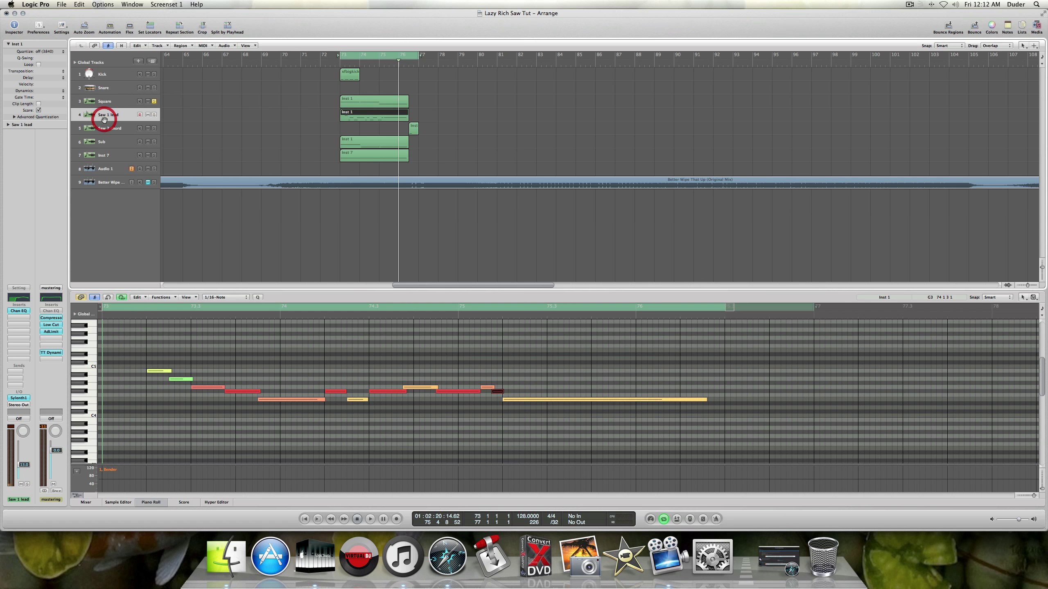
pyautogui.click(154, 102)
pyautogui.click(154, 114)
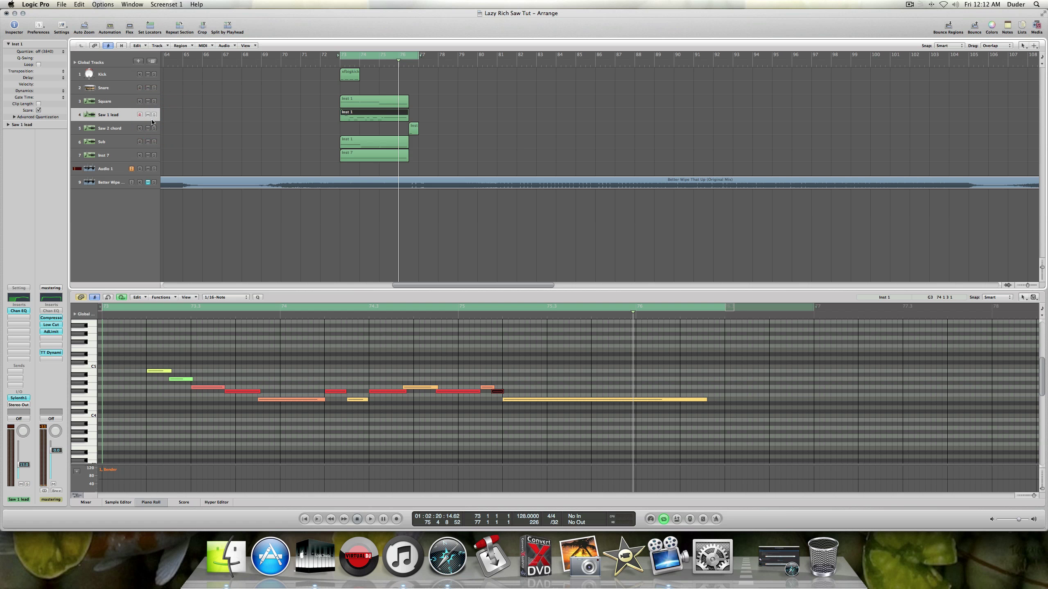
pyautogui.click(119, 103)
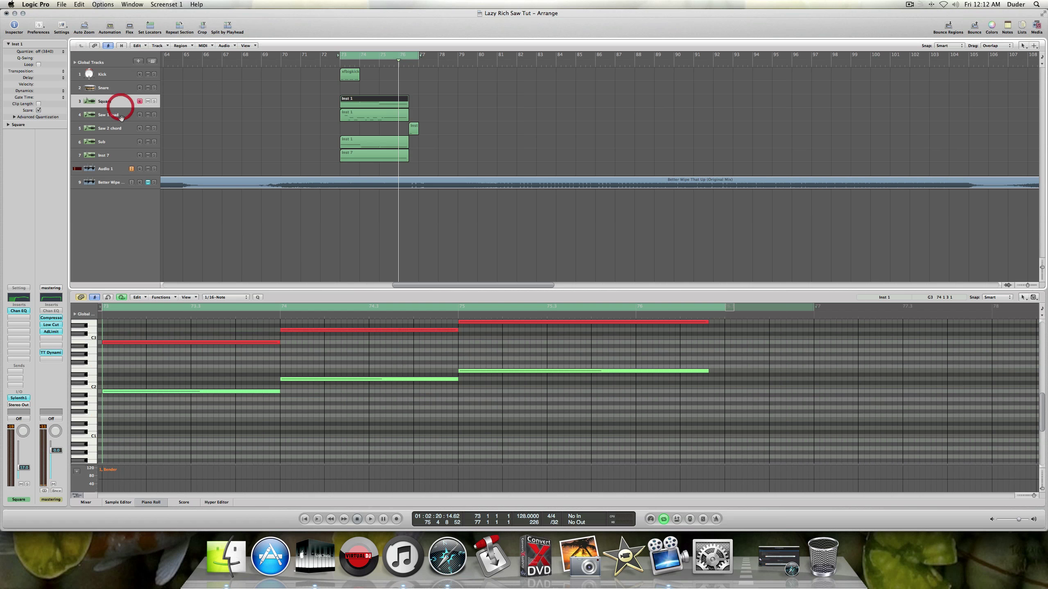
pyautogui.moveTo(223, 403); pyautogui.dragTo(524, 419)
# - Solo the Saw 1 lead track and play back its melody
pyautogui.click(105, 115)
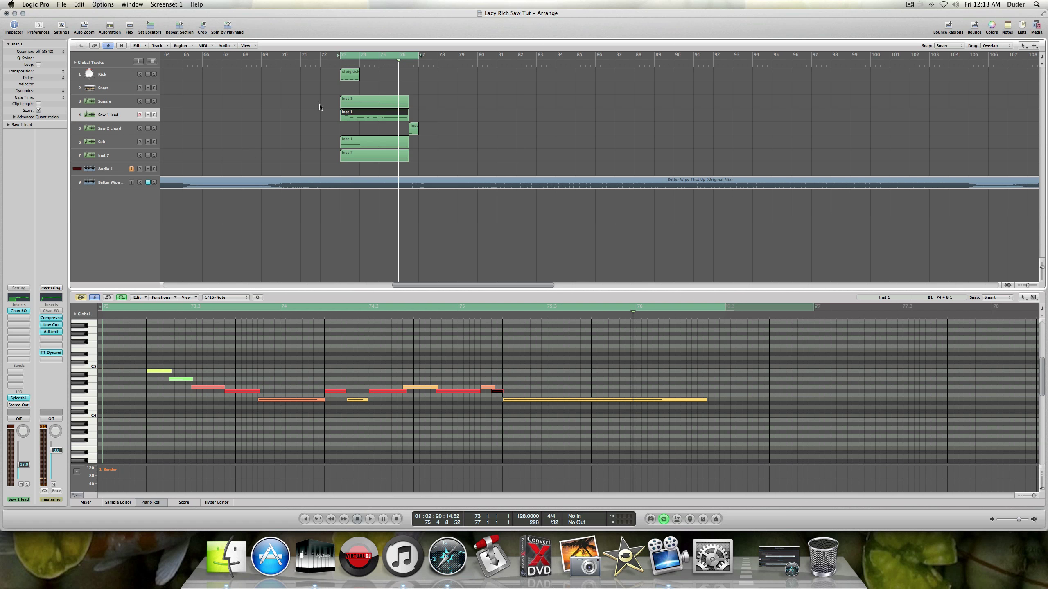
pyautogui.click(154, 115)
pyautogui.press('space')
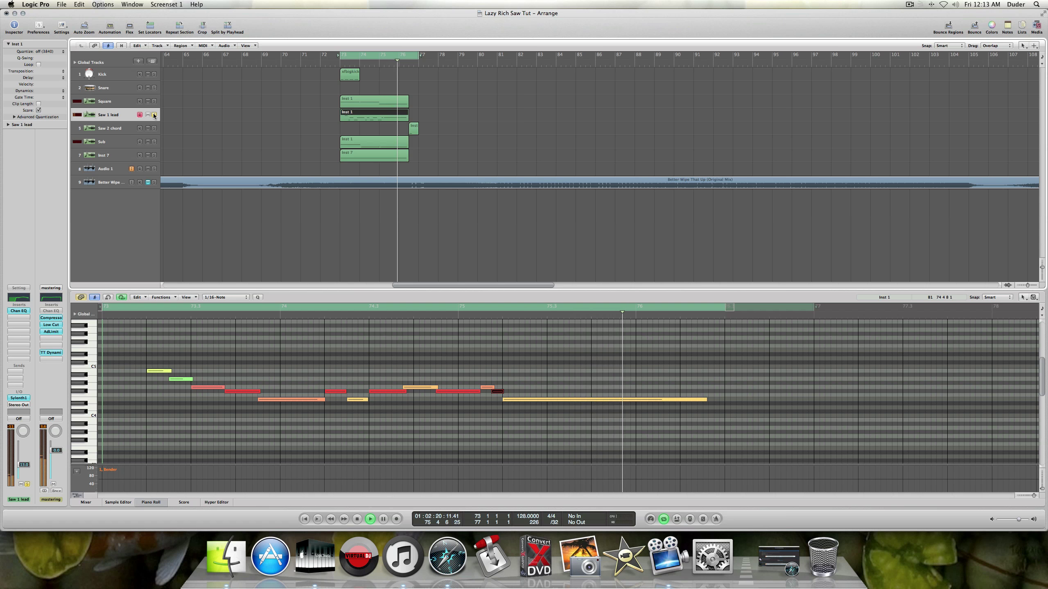
pyautogui.press('space')
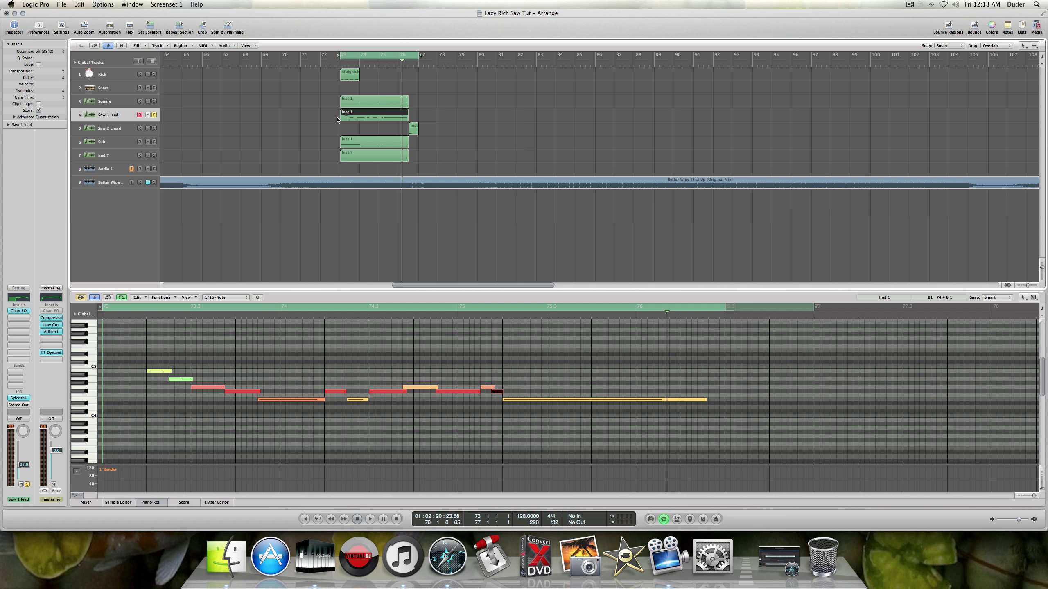
# - Inspect the low cut and band settings of the Square track's Channel EQ and close its window
pyautogui.click(351, 102)
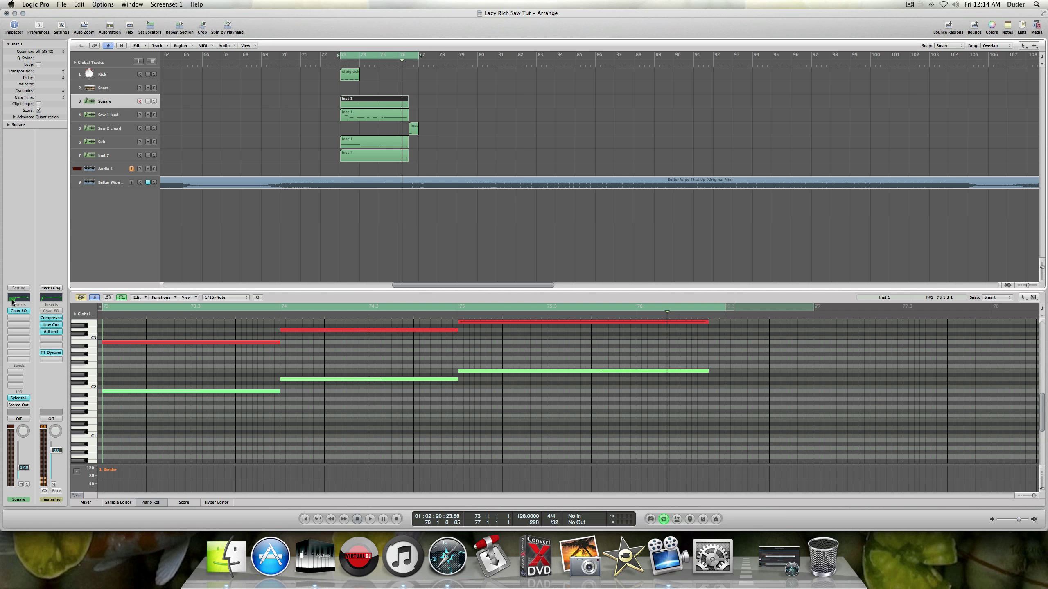
pyautogui.click(18, 310)
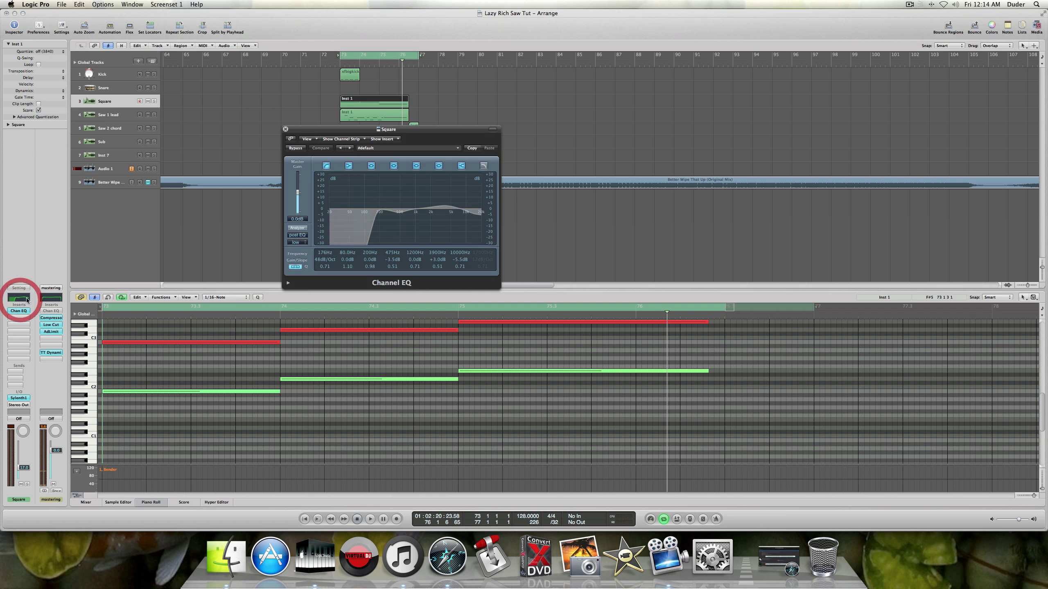
pyautogui.click(285, 130)
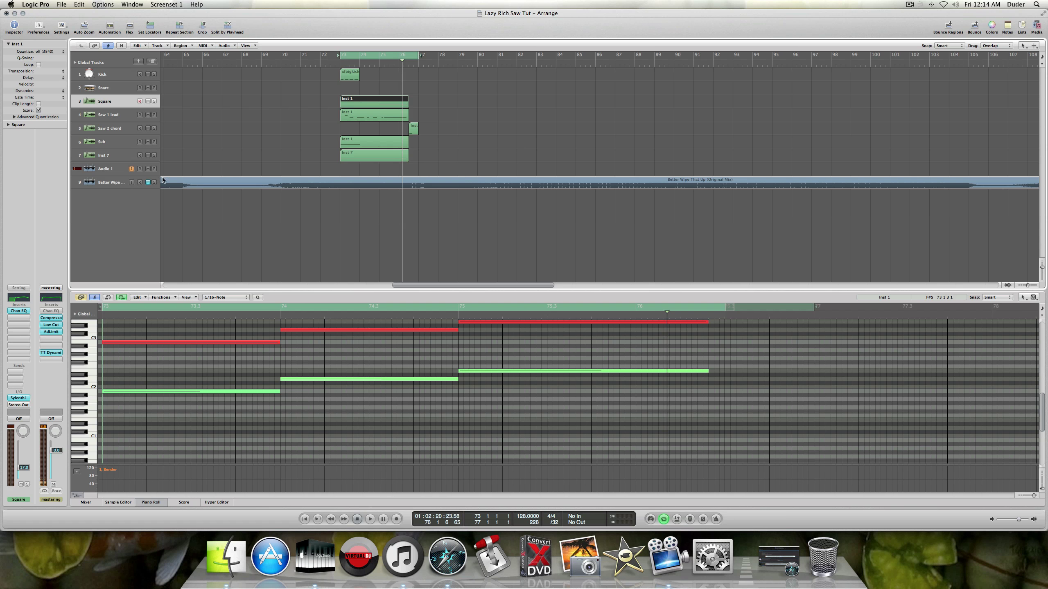
pyautogui.doubleClick(22, 300)
pyautogui.moveTo(357, 125); pyautogui.dragTo(329, 104)
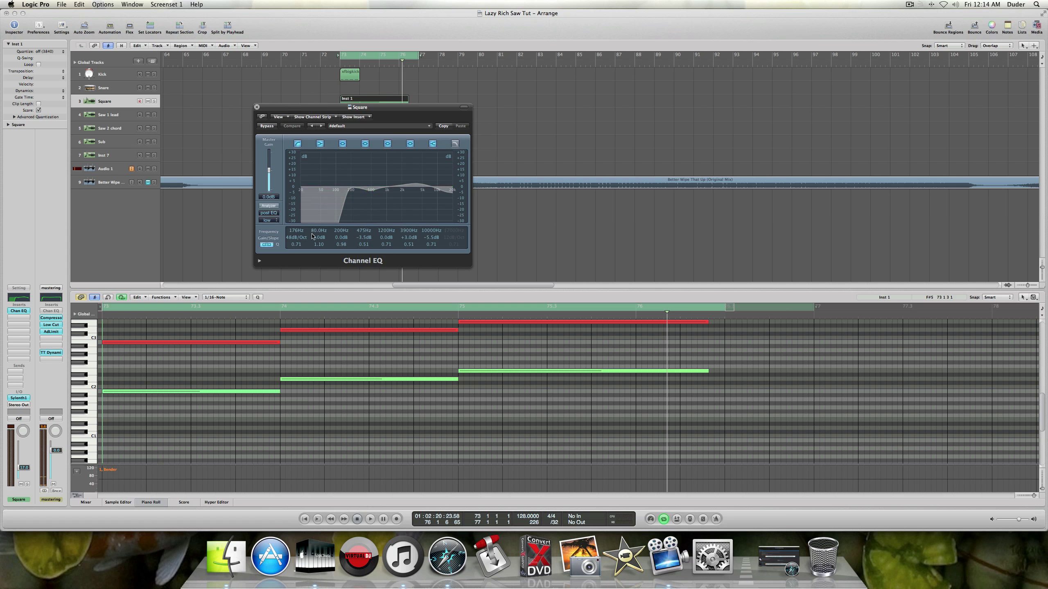
pyautogui.click(256, 107)
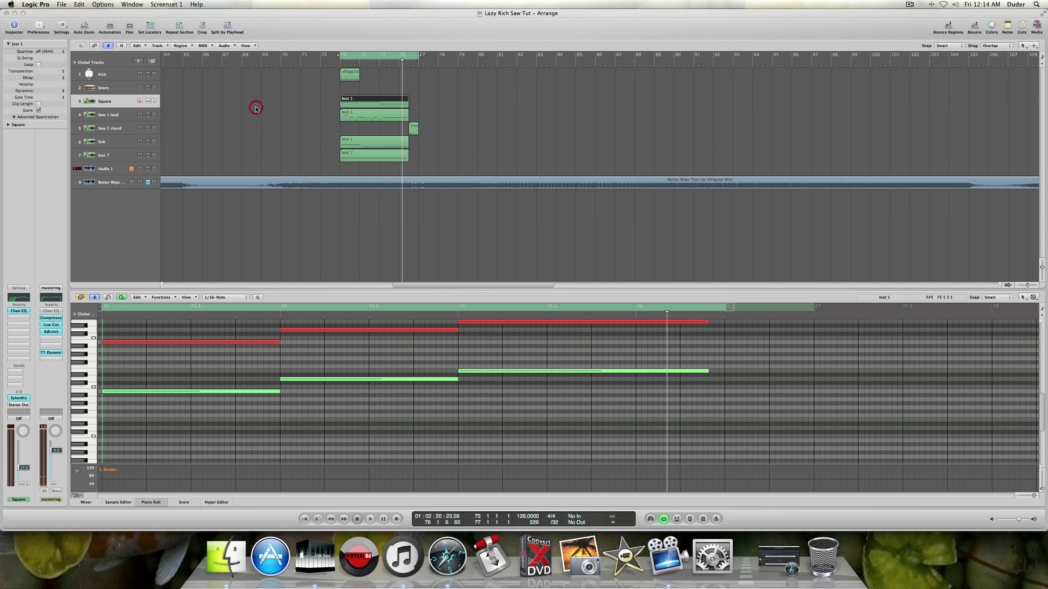
# - Open Sylenth1 on the Saw 1 lead track and read Oscillator A1's wave, phase, detune, stereo and fine tuning
pyautogui.click(125, 115)
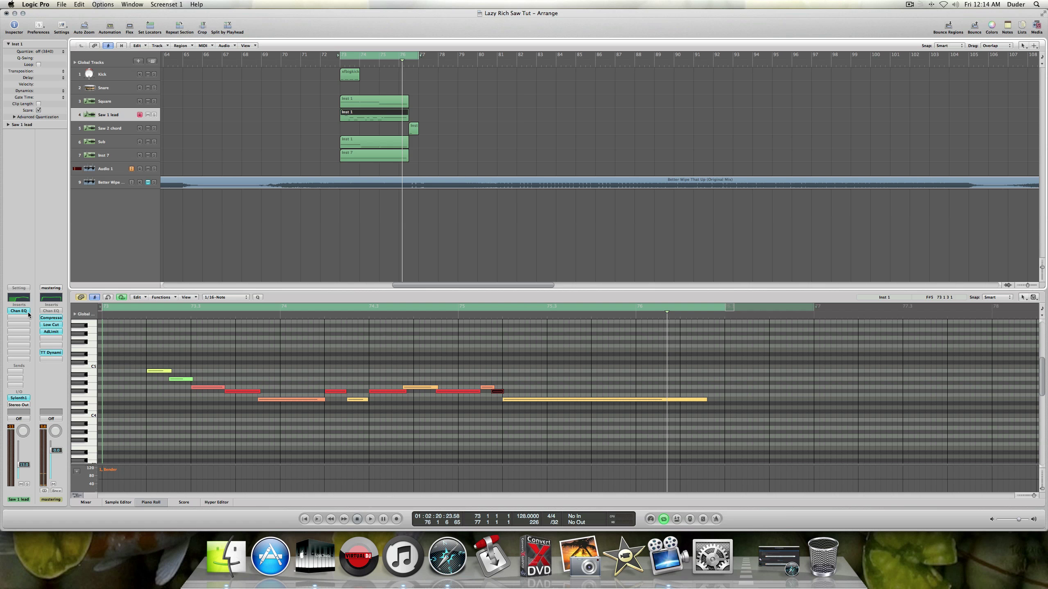
pyautogui.click(18, 398)
pyautogui.moveTo(183, 33); pyautogui.dragTo(429, 89)
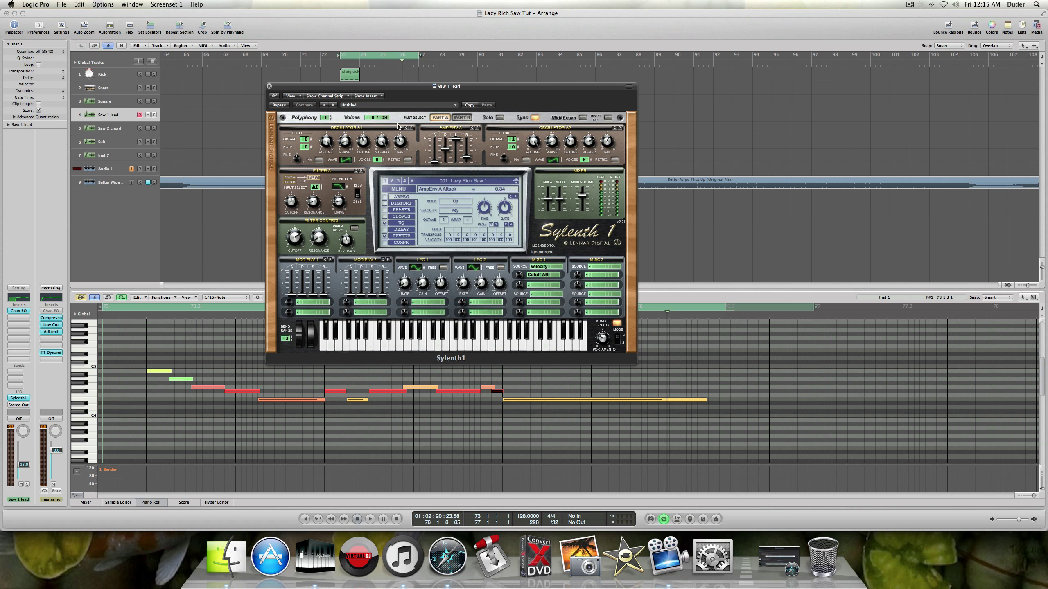
pyautogui.click(349, 163)
pyautogui.moveTo(338, 142); pyautogui.dragTo(344, 145)
pyautogui.click(362, 142)
pyautogui.click(378, 142)
pyautogui.click(298, 159)
# - Read the attack, decay, sustain and release of Amp Envelope A
pyautogui.click(439, 161)
pyautogui.click(446, 152)
pyautogui.click(456, 140)
pyautogui.click(467, 157)
# - Review Oscillator A2's wave, volume, phase, detune and stereo settings
pyautogui.click(554, 160)
pyautogui.click(535, 141)
pyautogui.click(552, 141)
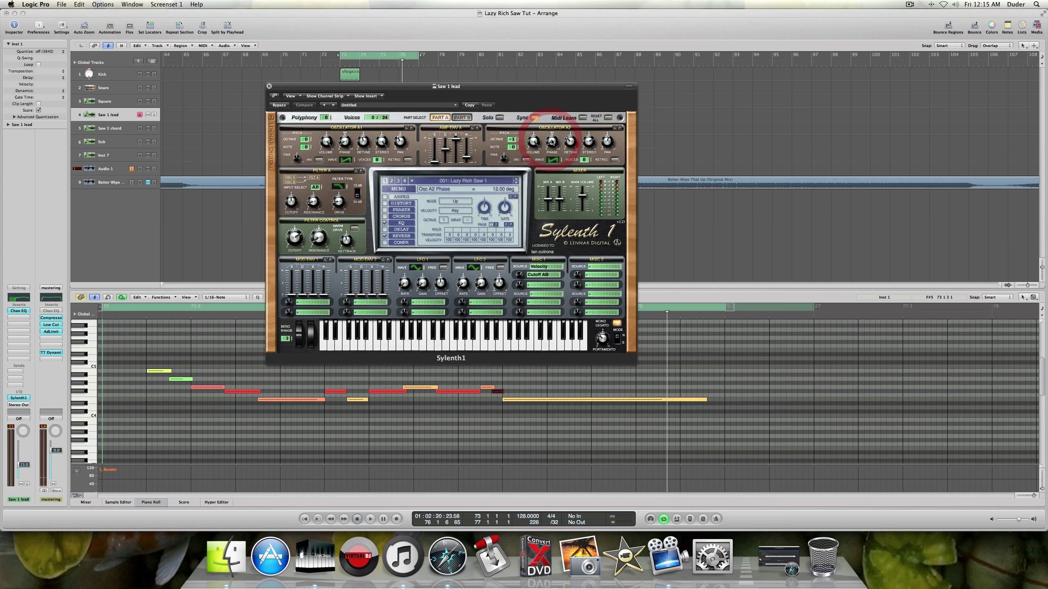
pyautogui.click(573, 143)
pyautogui.click(589, 143)
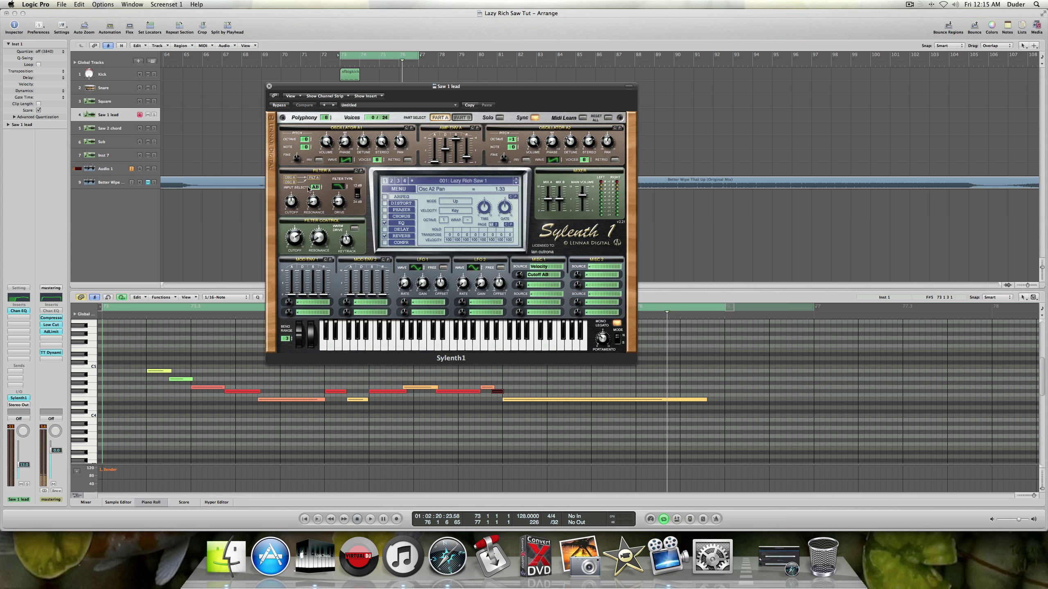
# - Read Filter A's cutoff, resonance and drive, plus the Filter Control's cutoff, resonance and keytrack
pyautogui.click(291, 201)
pyautogui.click(315, 203)
pyautogui.click(337, 202)
pyautogui.click(294, 238)
pyautogui.click(318, 239)
pyautogui.click(346, 241)
# - Inspect the Misc 1 modulation routing from Velocity to Cutoff AB and its amount, and check the portamento
pyautogui.click(538, 267)
pyautogui.click(517, 266)
pyautogui.click(520, 277)
pyautogui.click(519, 276)
pyautogui.click(519, 275)
pyautogui.click(603, 339)
# - Switch to Part B and read Oscillator B1's phase, detune, stereo and pan
pyautogui.click(457, 118)
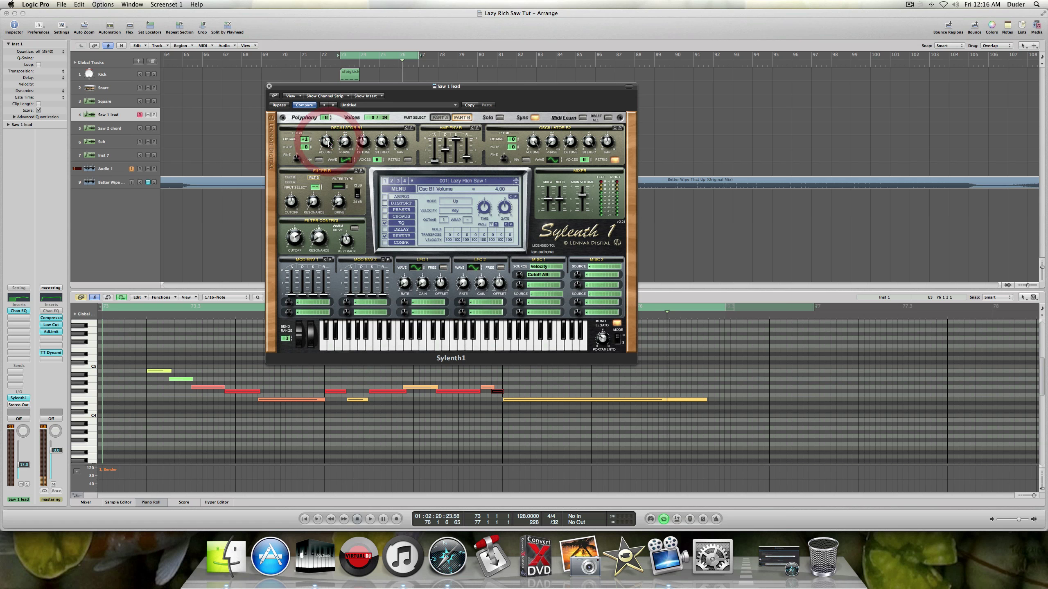
pyautogui.click(342, 143)
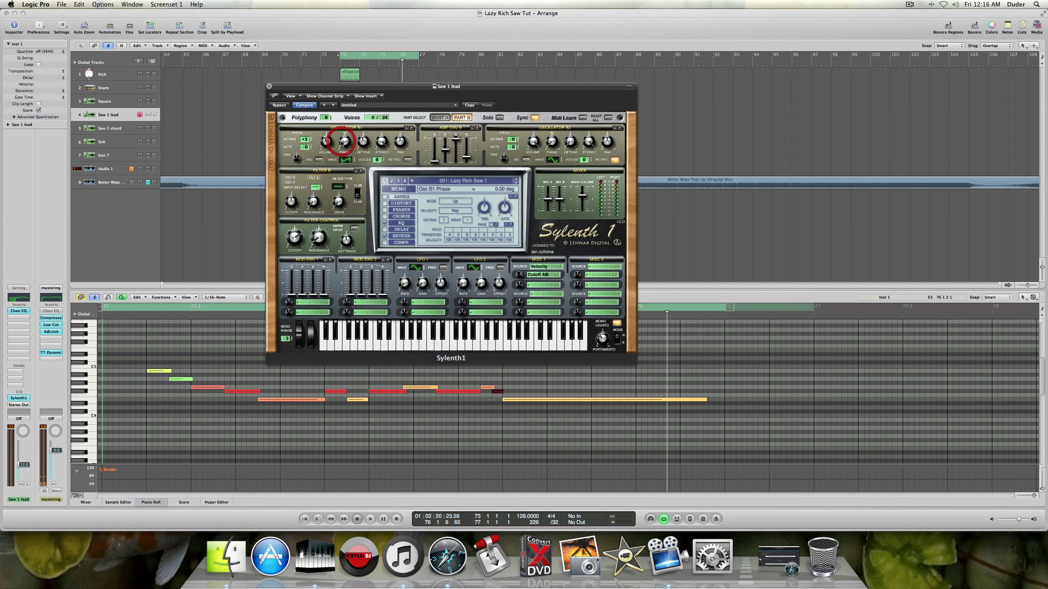
pyautogui.click(366, 143)
pyautogui.click(382, 142)
pyautogui.click(399, 142)
# - Read the attack, decay, sustain and release of Amp Envelope B
pyautogui.click(435, 162)
pyautogui.click(445, 150)
pyautogui.click(457, 140)
pyautogui.click(466, 155)
# - Review the EQ effect's bass and treble gains and frequencies, and close the Saw 1 lead synth on Part A
pyautogui.click(384, 224)
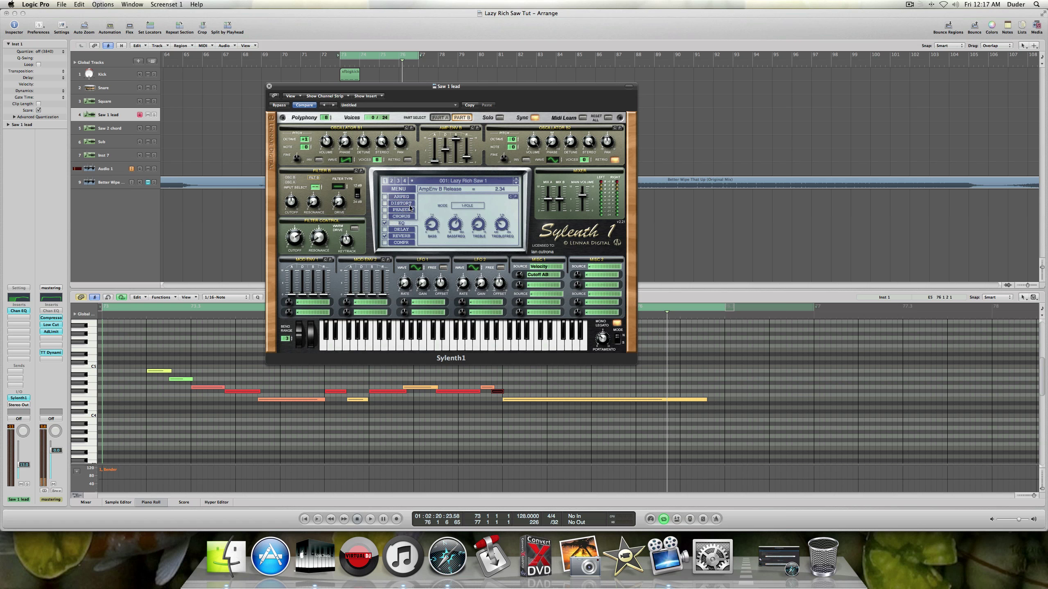
pyautogui.click(430, 226)
pyautogui.click(455, 224)
pyautogui.click(471, 228)
pyautogui.click(502, 232)
pyautogui.click(448, 119)
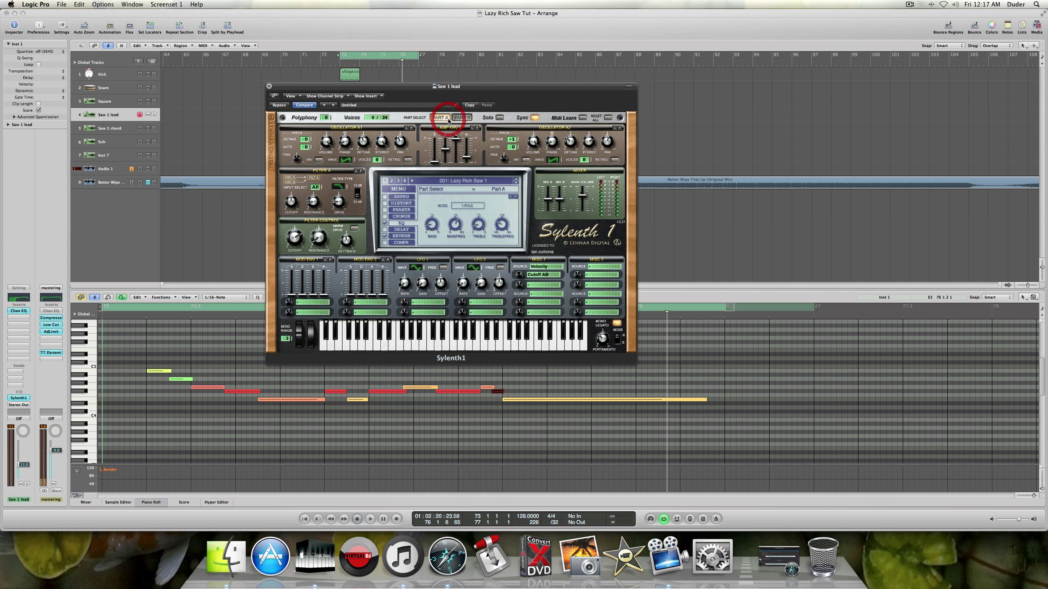
pyautogui.click(269, 86)
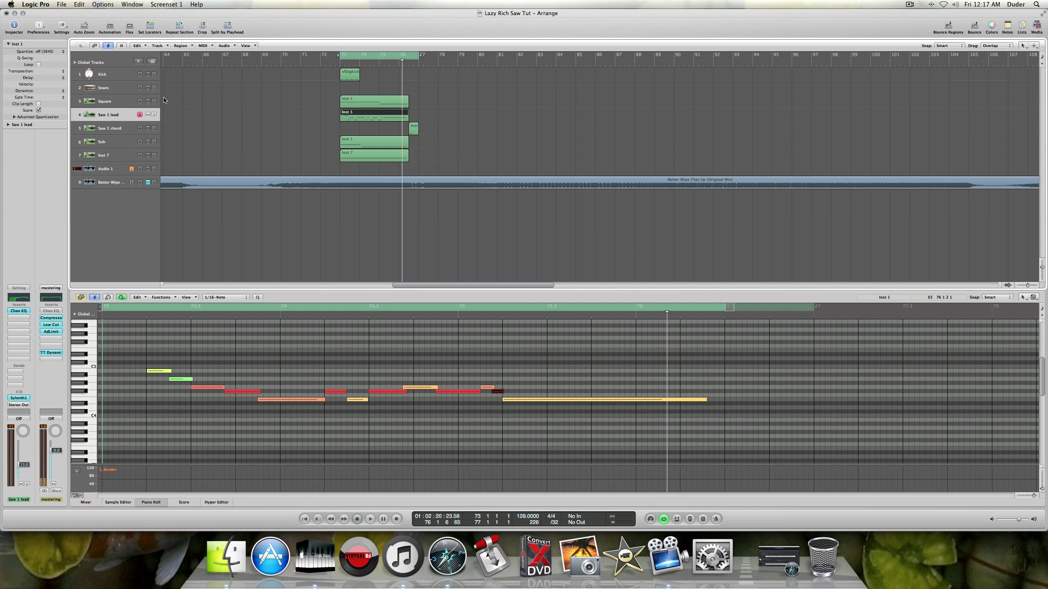
# - Reopen Sylenth1 on the Square track and read its EQ effect's bass, bass frequency, treble and treble frequency
pyautogui.click(123, 101)
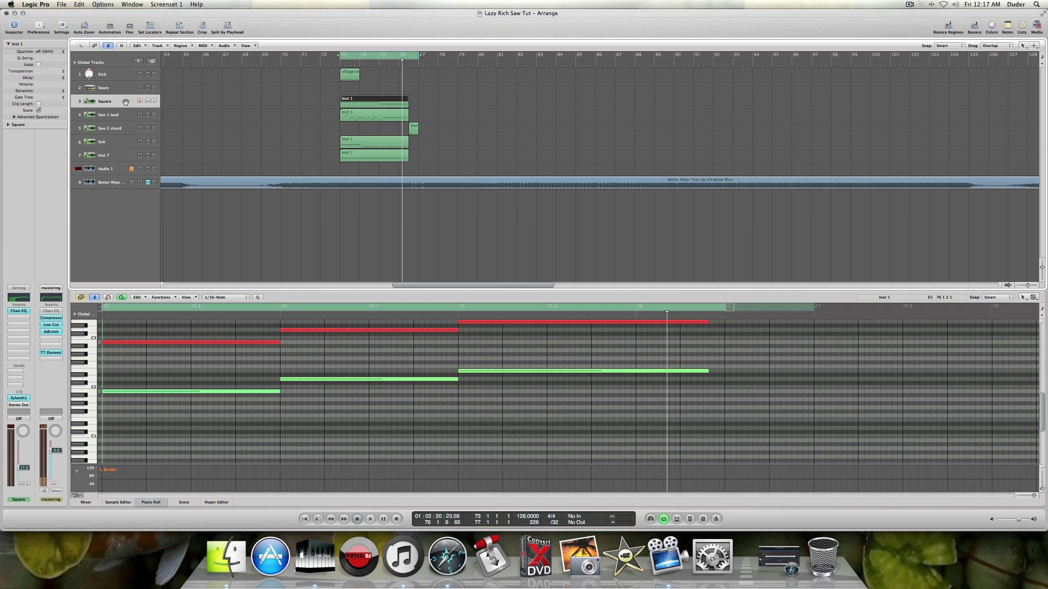
pyautogui.click(25, 397)
pyautogui.click(438, 240)
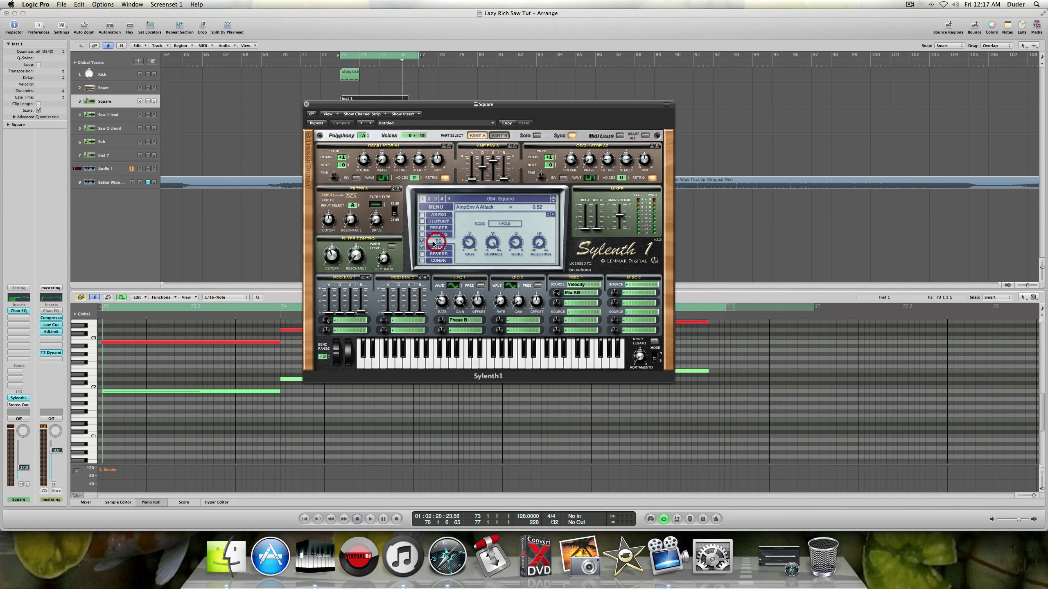
pyautogui.click(468, 242)
pyautogui.click(495, 243)
pyautogui.click(516, 247)
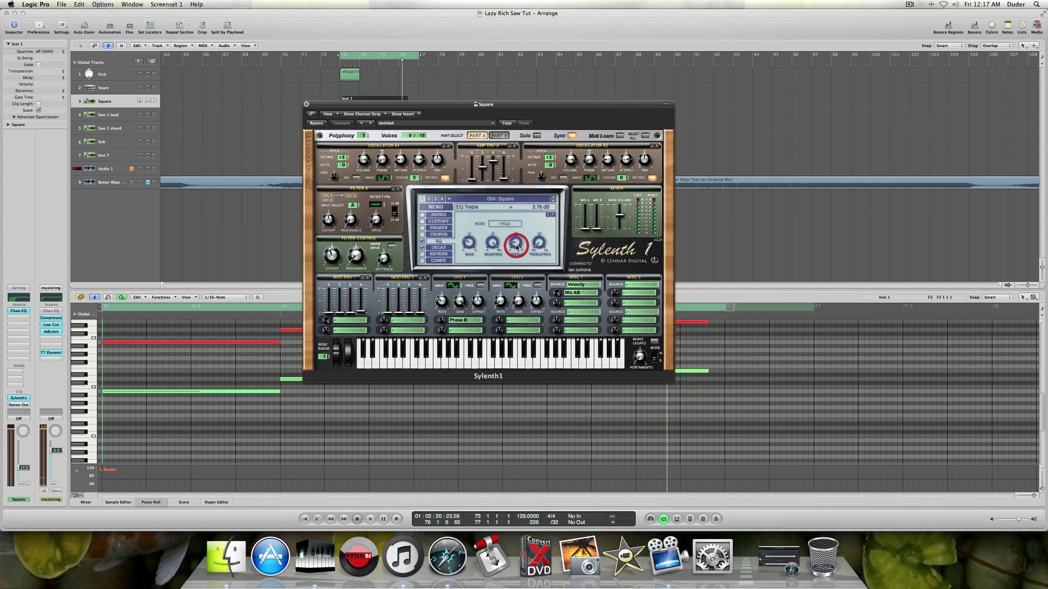
pyautogui.click(538, 246)
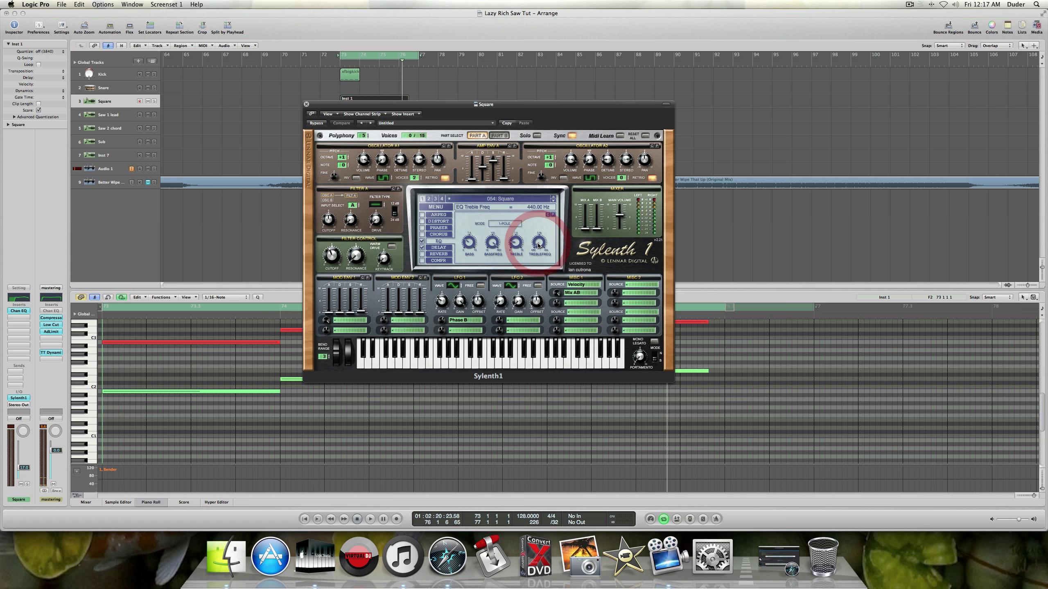
# - Show the delay effect in the Square track's Sylenth1 and read its left and right times, low cut and high cut
pyautogui.click(436, 248)
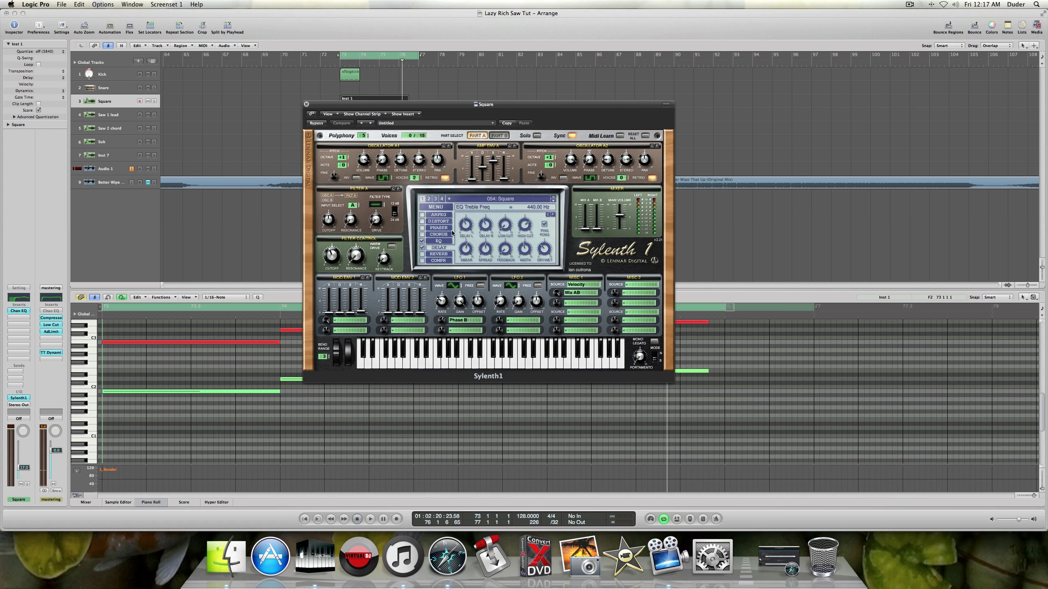
pyautogui.moveTo(437, 101); pyautogui.dragTo(432, 113)
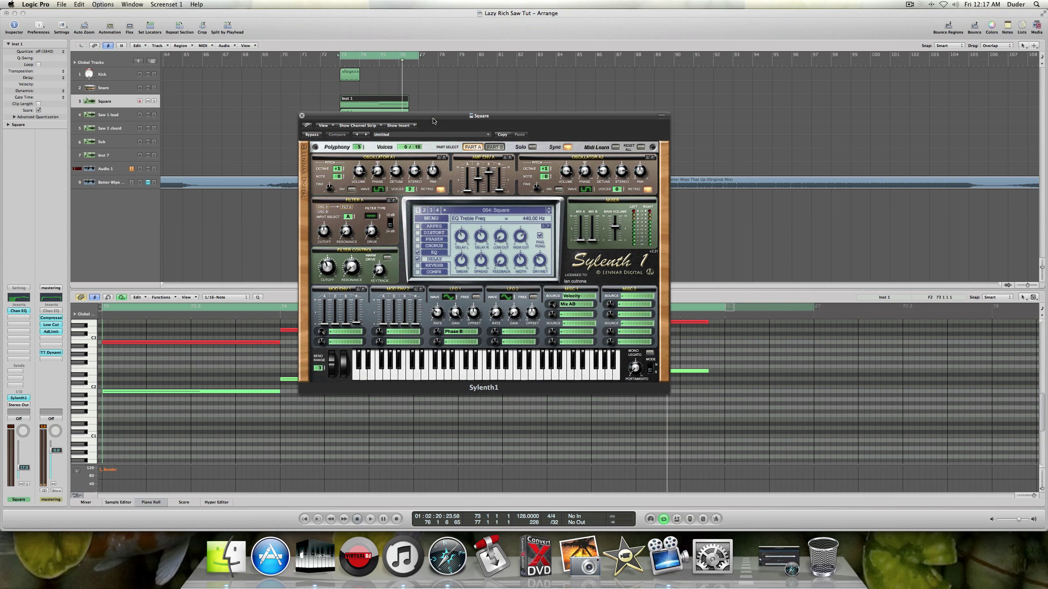
pyautogui.click(462, 239)
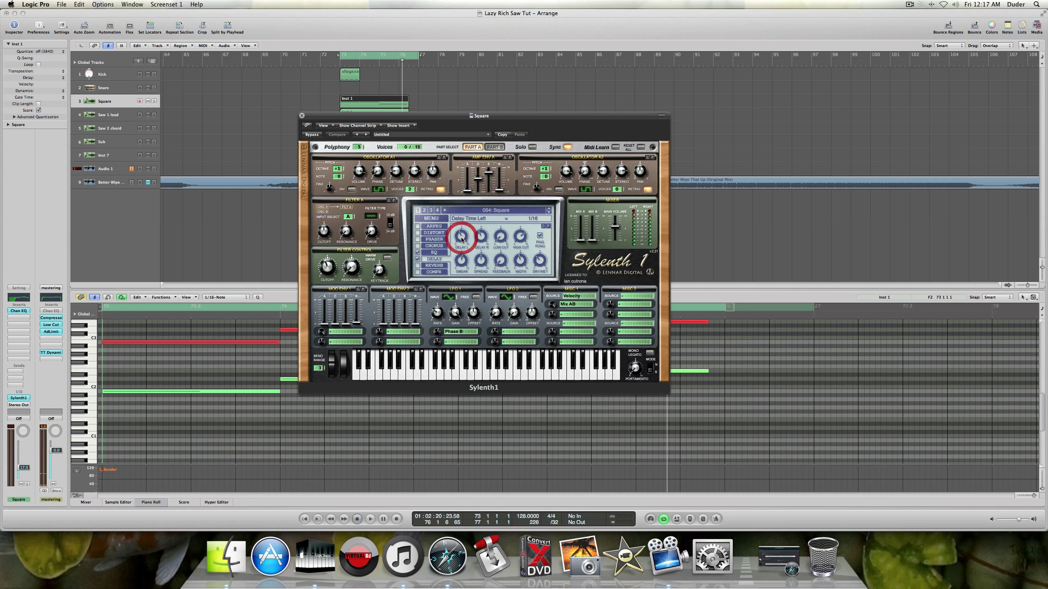
pyautogui.click(480, 240)
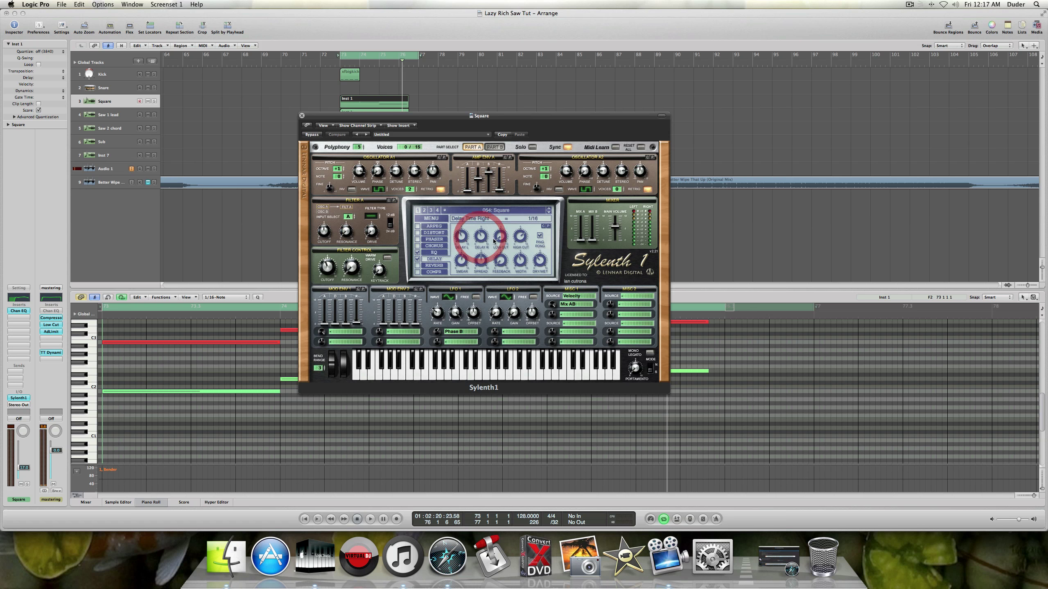
pyautogui.click(500, 237)
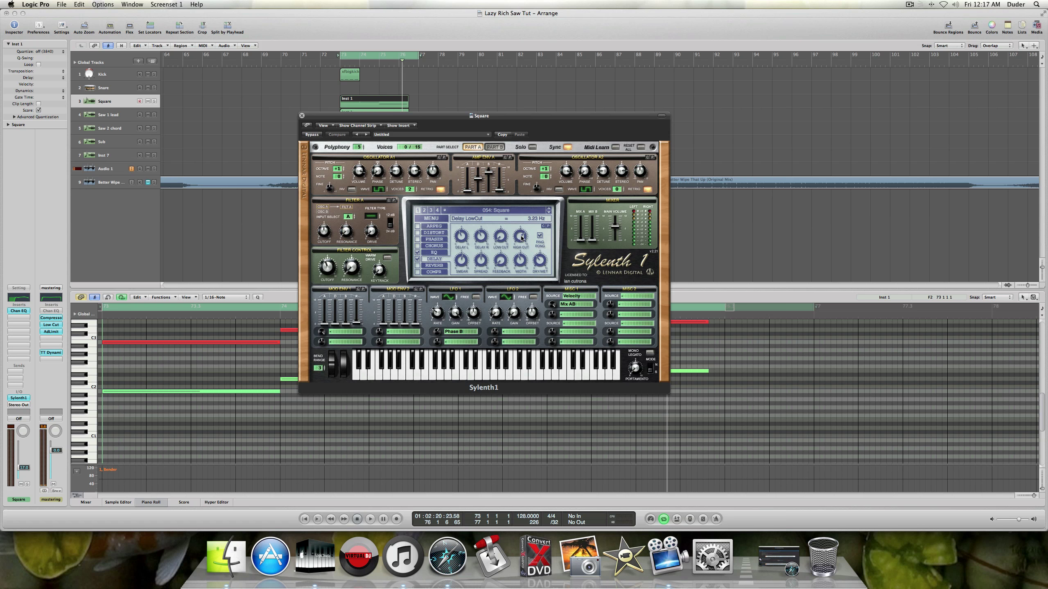
pyautogui.click(519, 238)
# - Read the delay's smear, spread, feedback, width and dry/wet mix, and close the Square track's Sylenth1
pyautogui.click(461, 260)
pyautogui.click(480, 262)
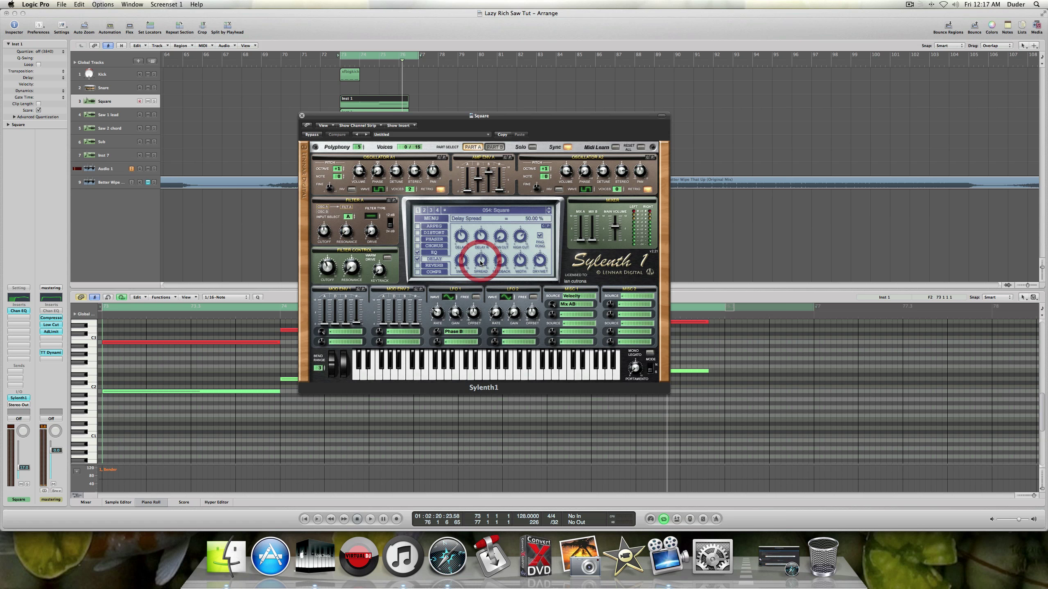
pyautogui.click(500, 261)
pyautogui.click(521, 264)
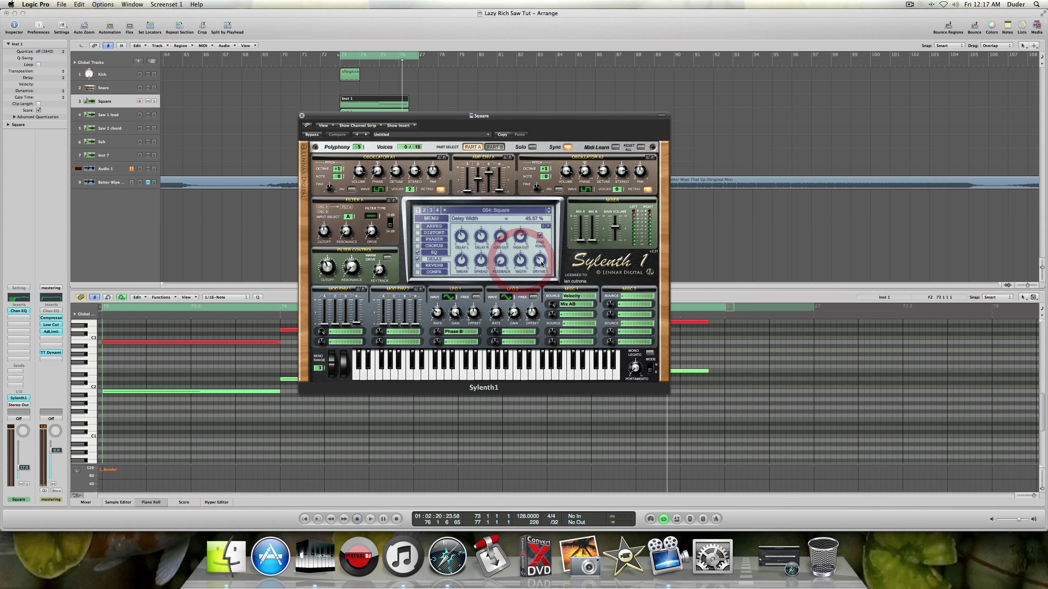
pyautogui.click(539, 261)
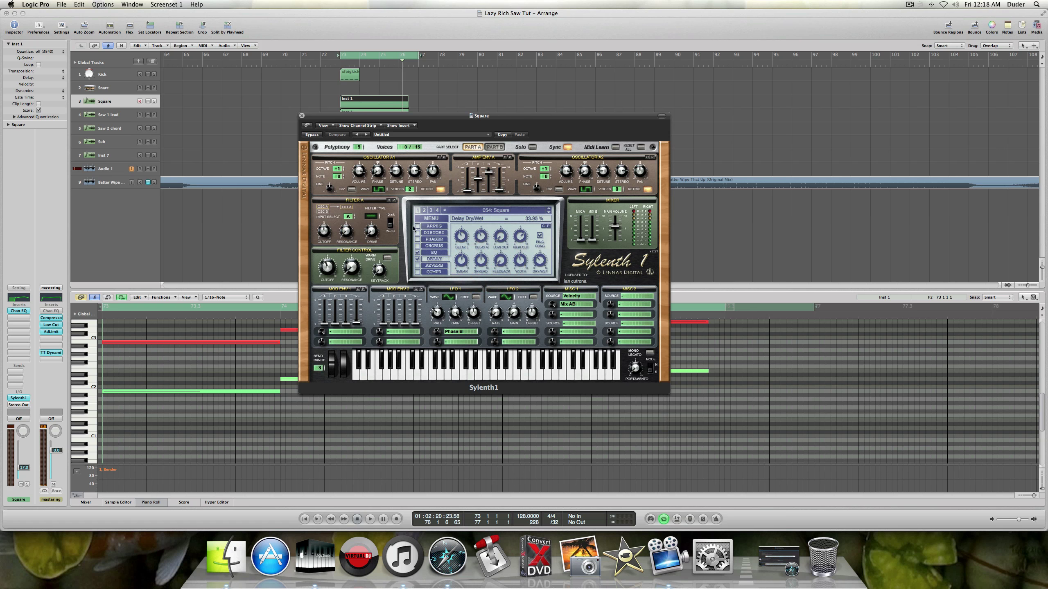
pyautogui.click(301, 116)
# - Open the Saw 1 lead track's Channel EQ, place it over the arrangement and examine its curve and band settings
pyautogui.click(114, 115)
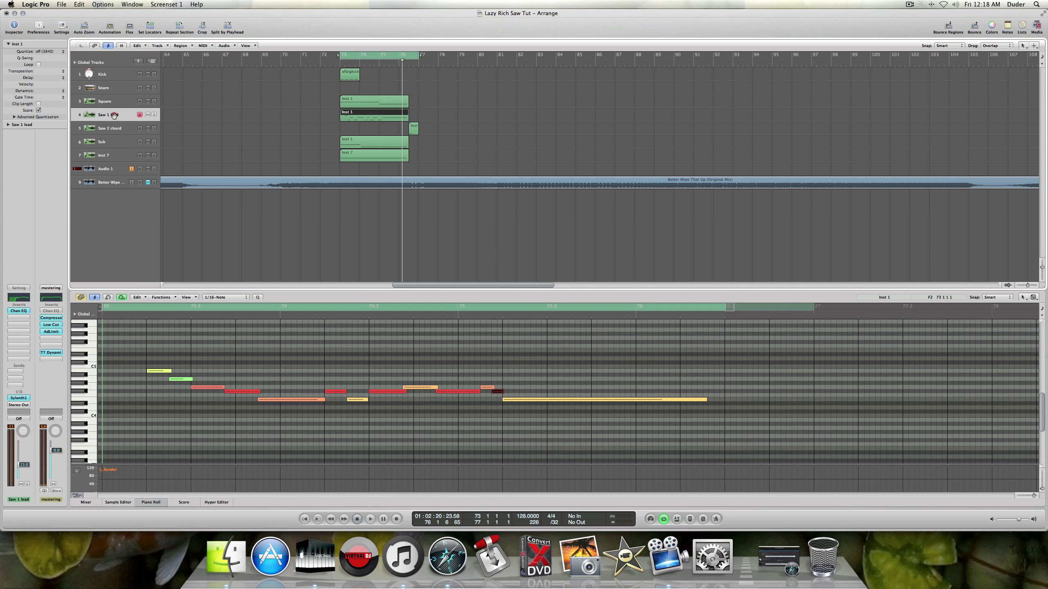
pyautogui.click(19, 310)
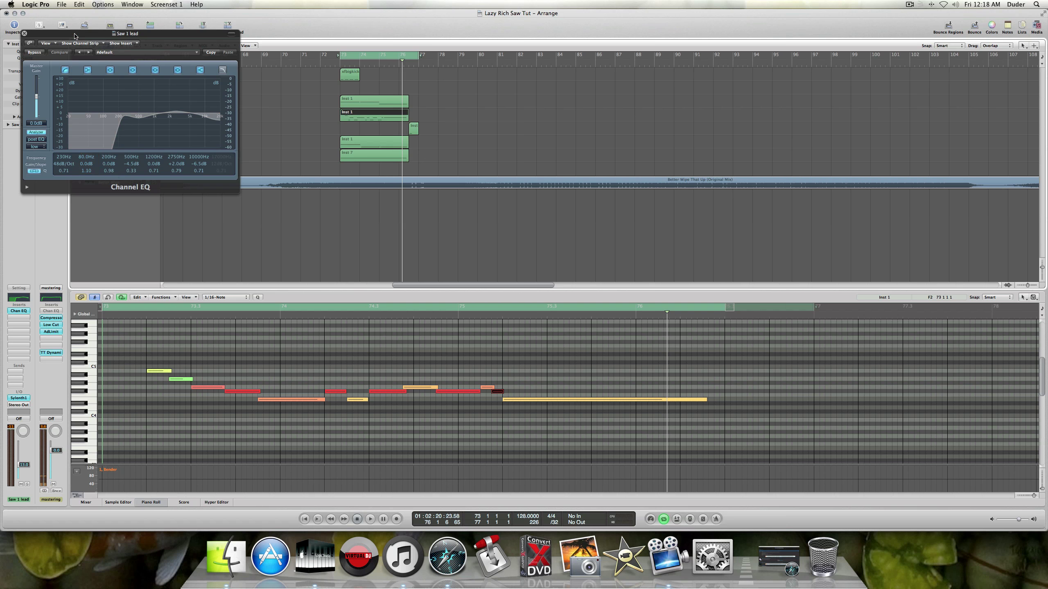
pyautogui.moveTo(77, 38); pyautogui.dragTo(194, 114)
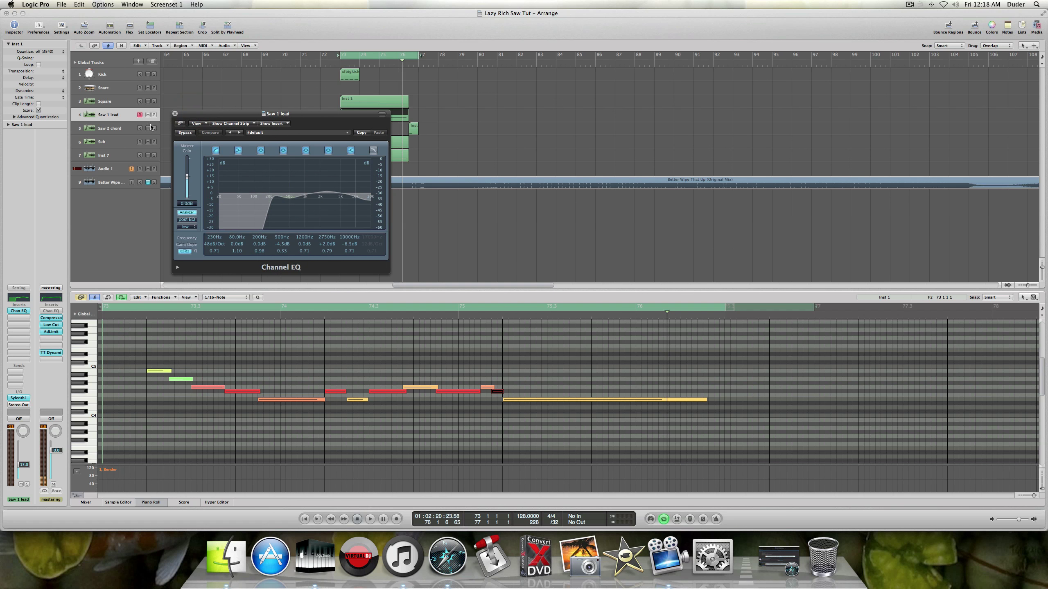
# - Open the Square track's Channel EQ below the Saw 1 lead's for comparison, and close both EQs
pyautogui.click(105, 102)
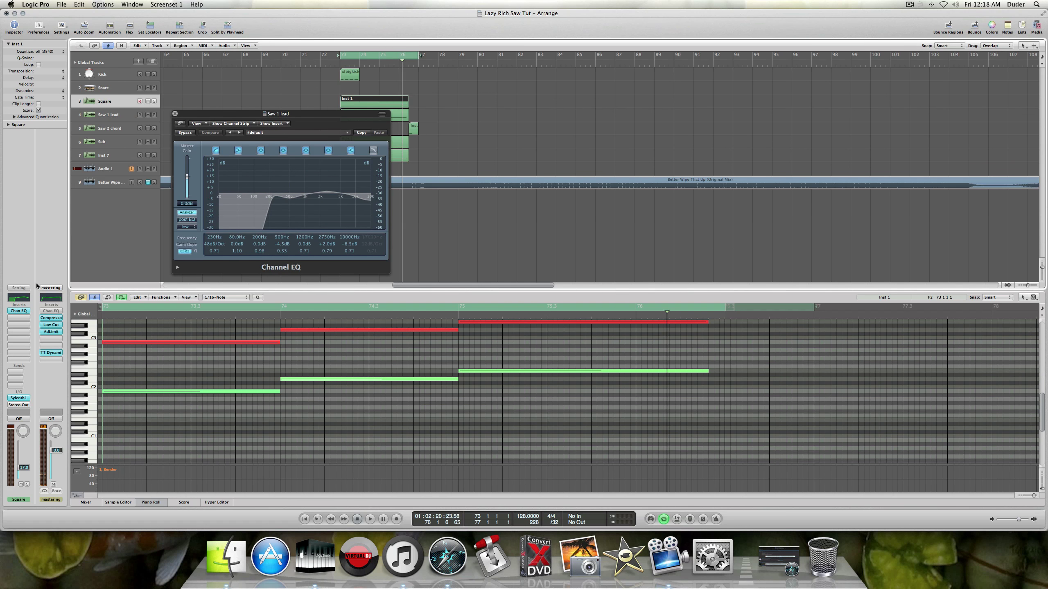
pyautogui.click(18, 298)
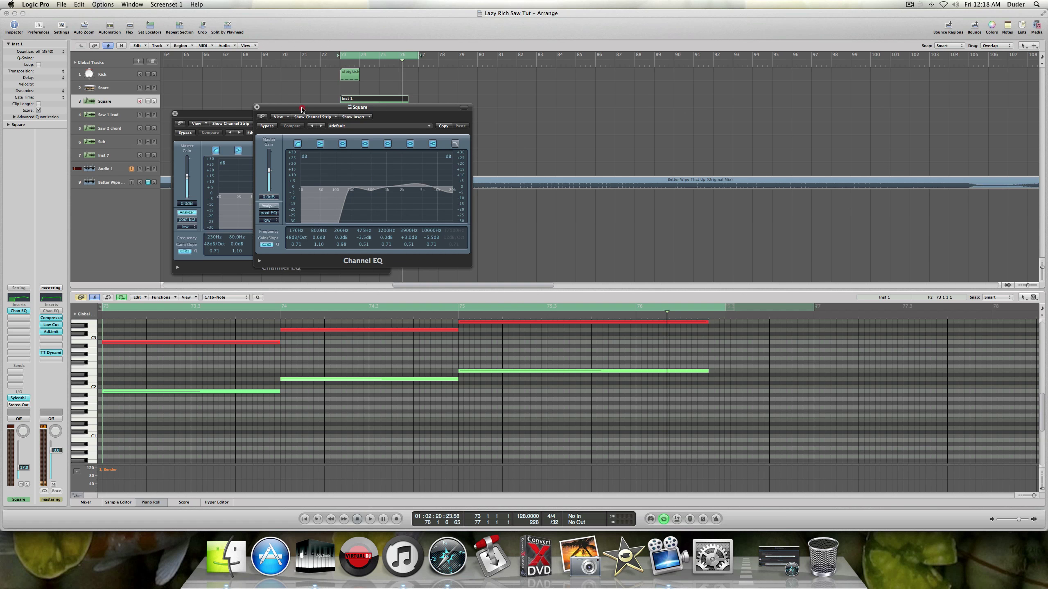
pyautogui.moveTo(302, 109); pyautogui.dragTo(280, 257)
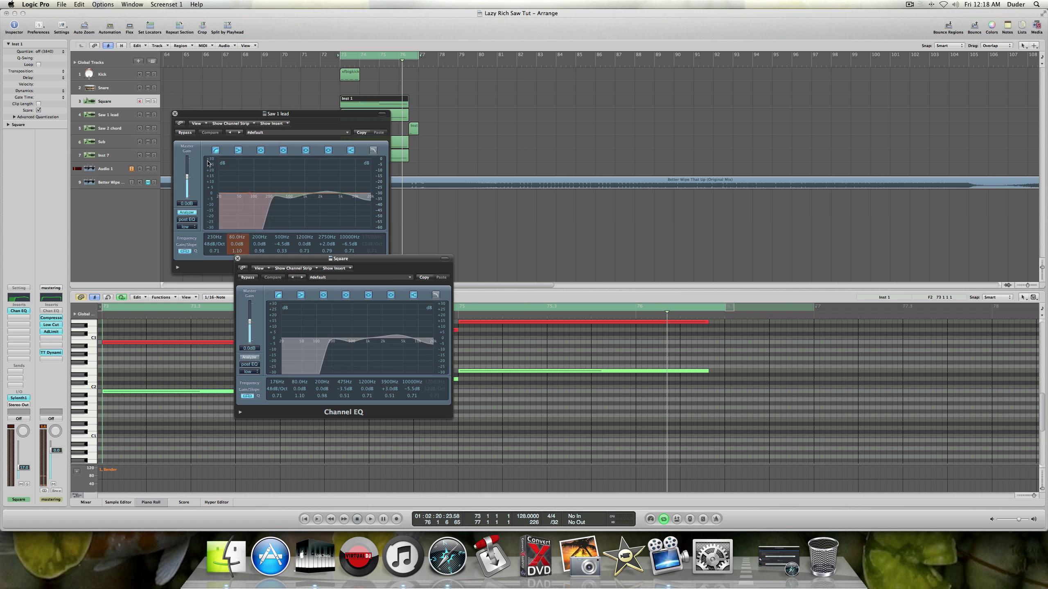
pyautogui.click(238, 259)
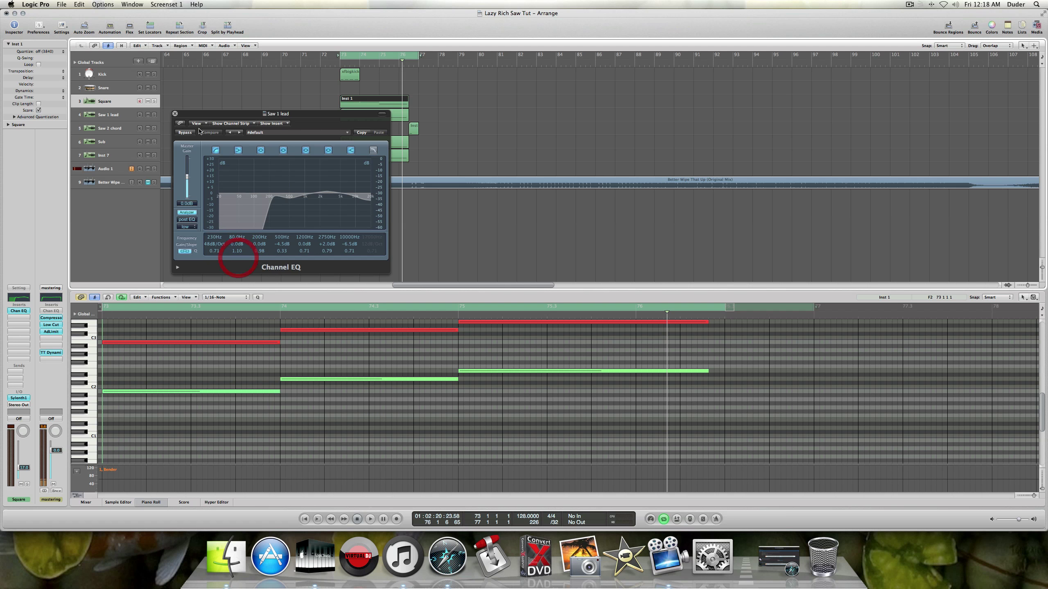
pyautogui.click(174, 113)
# - Reopen the Saw 1 lead track's Channel EQ and review each band's frequency, gain and Q
pyautogui.click(108, 115)
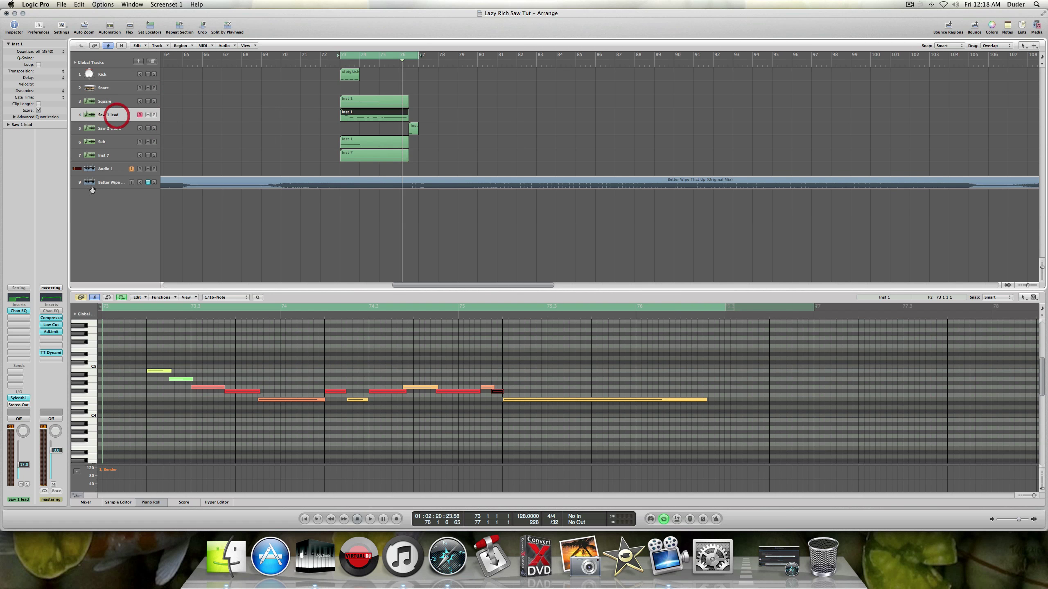
pyautogui.click(19, 298)
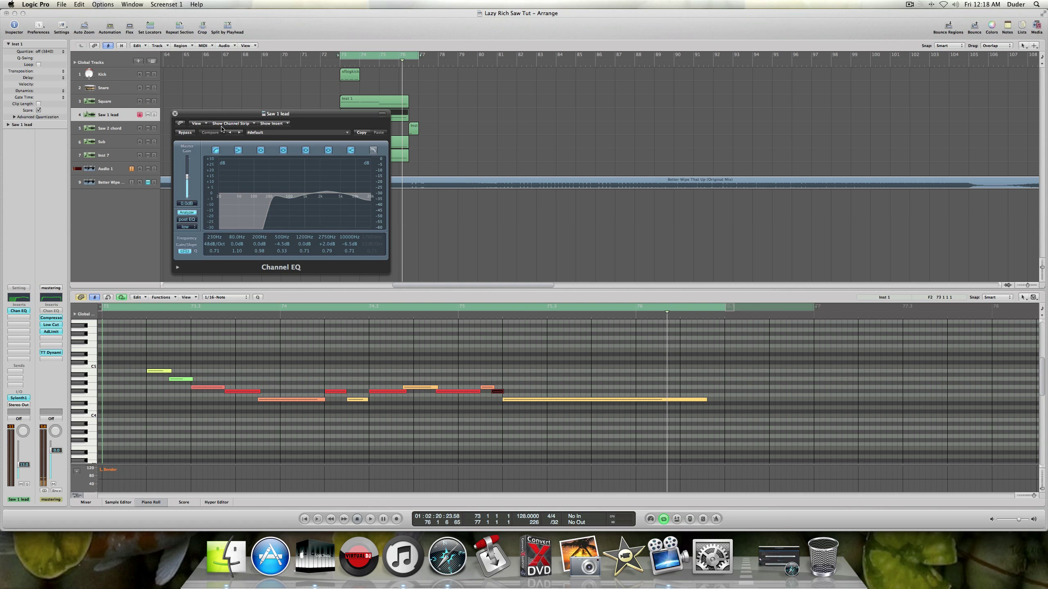
pyautogui.moveTo(201, 114); pyautogui.dragTo(205, 109)
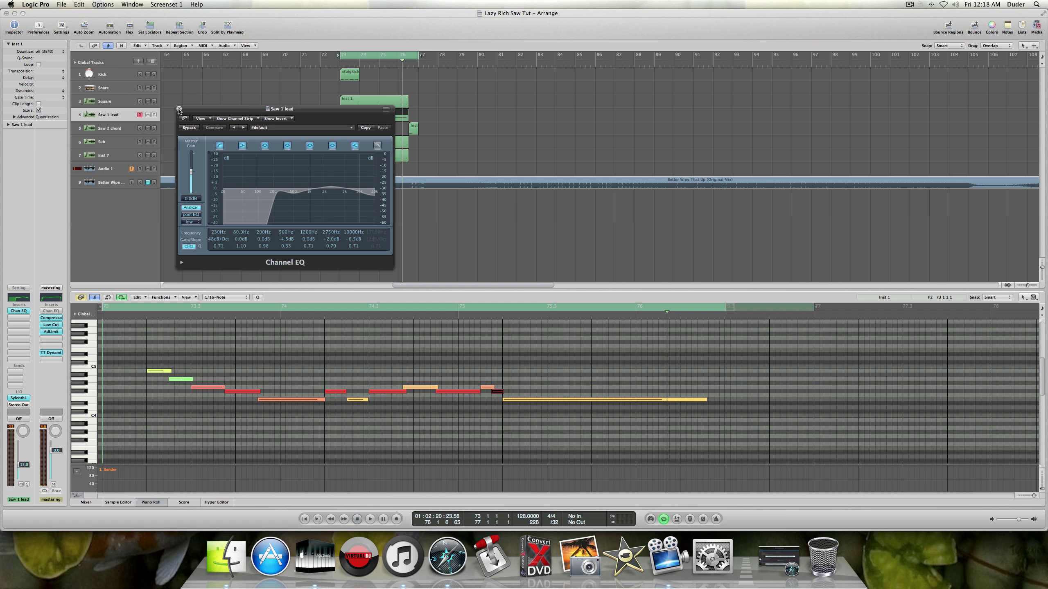
# - Reopen the Square track's Channel EQ to check its bands against the Saw 1 lead's, and close both EQs again
pyautogui.click(108, 100)
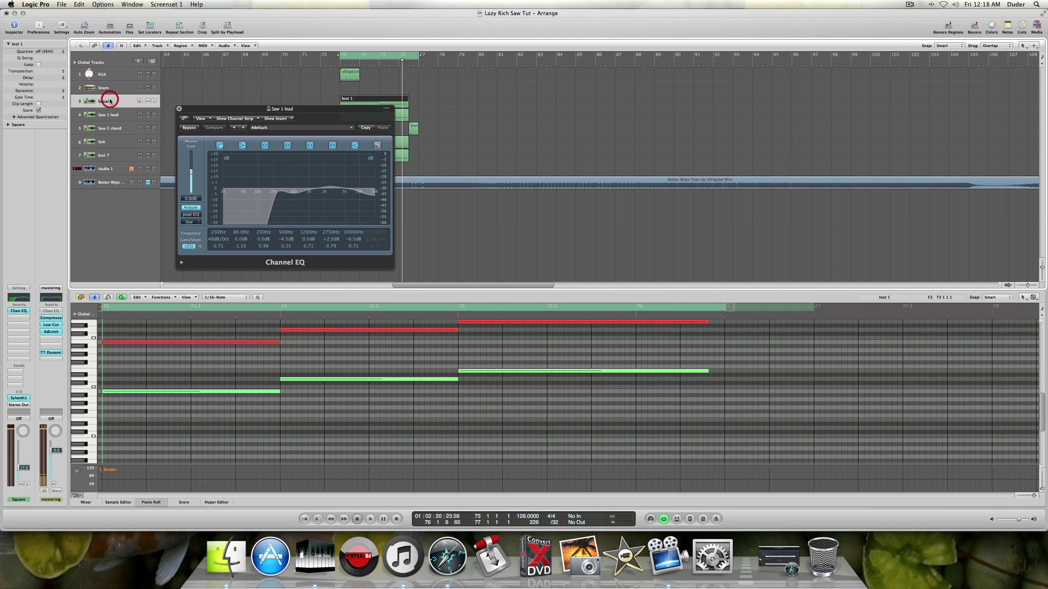
pyautogui.click(19, 298)
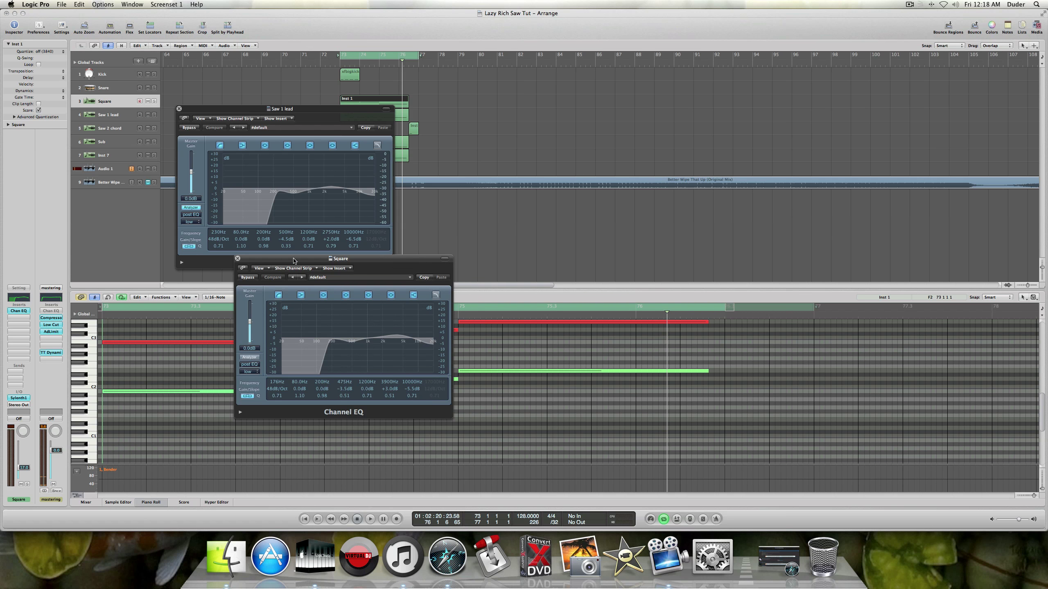
pyautogui.click(237, 259)
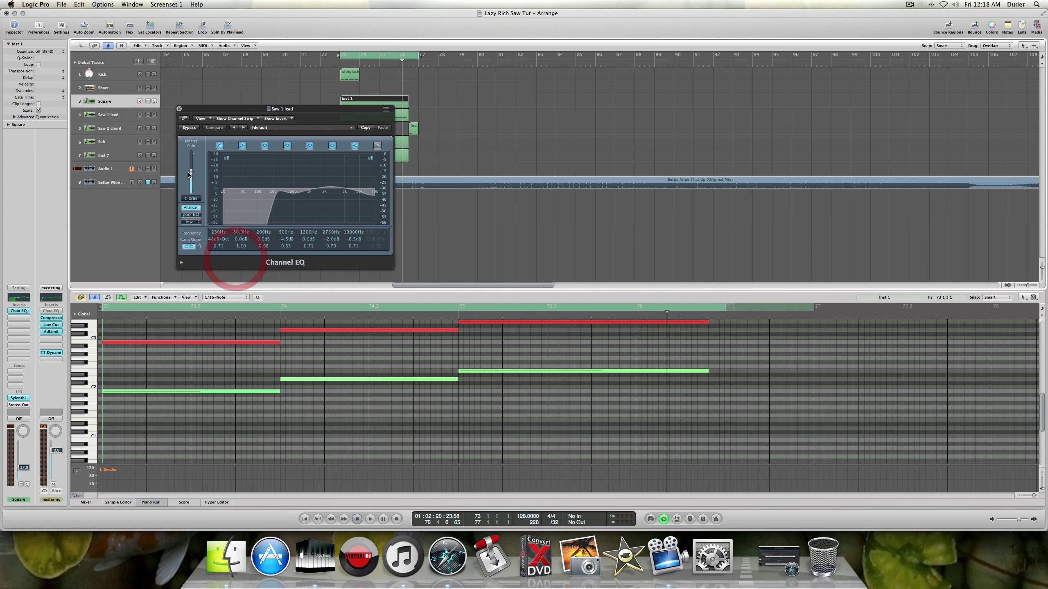
pyautogui.click(178, 108)
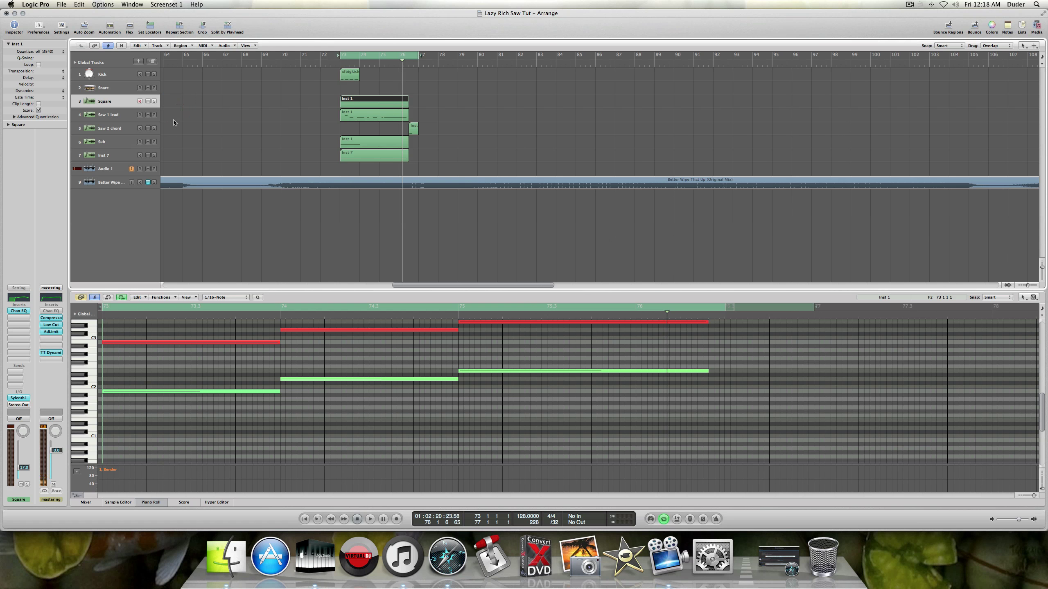
# - View the notes of the Saw 2 chord, Saw 1 lead and Square tracks in turn, ending on Saw 2 chord
pyautogui.click(120, 129)
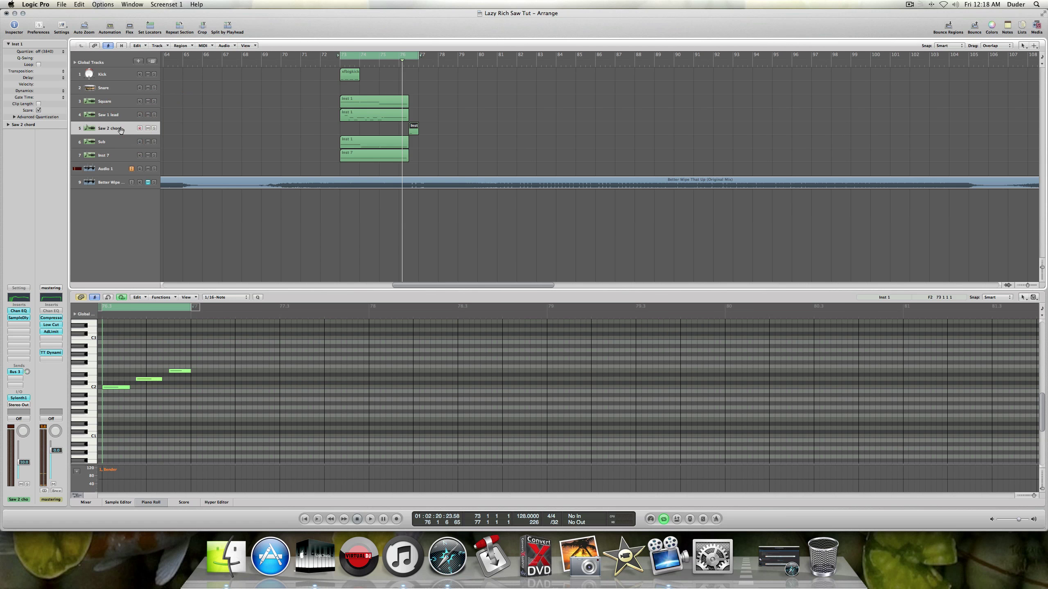
pyautogui.click(120, 114)
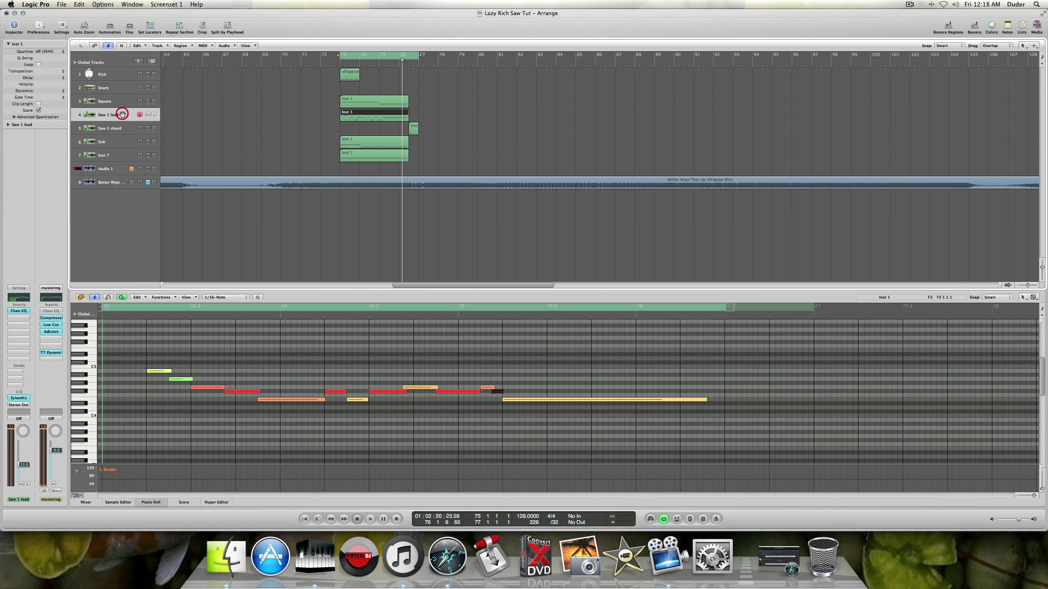
pyautogui.click(121, 101)
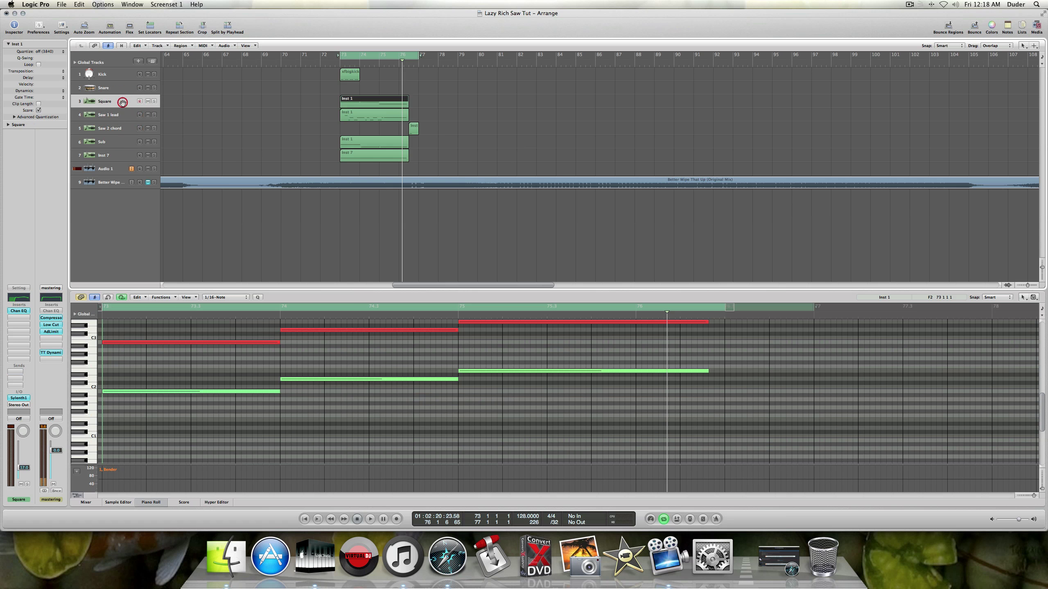
pyautogui.click(122, 129)
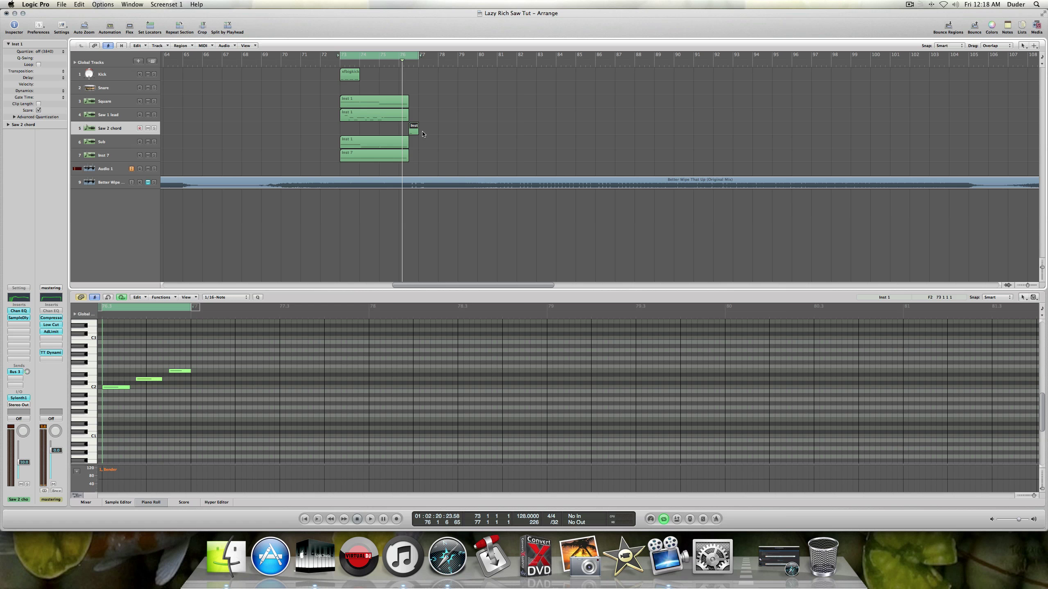
# - Solo the Saw 2 chord track, play it from around bar 76, stop playback and turn the solo off
pyautogui.click(155, 128)
pyautogui.press('space')
pyautogui.click(405, 62)
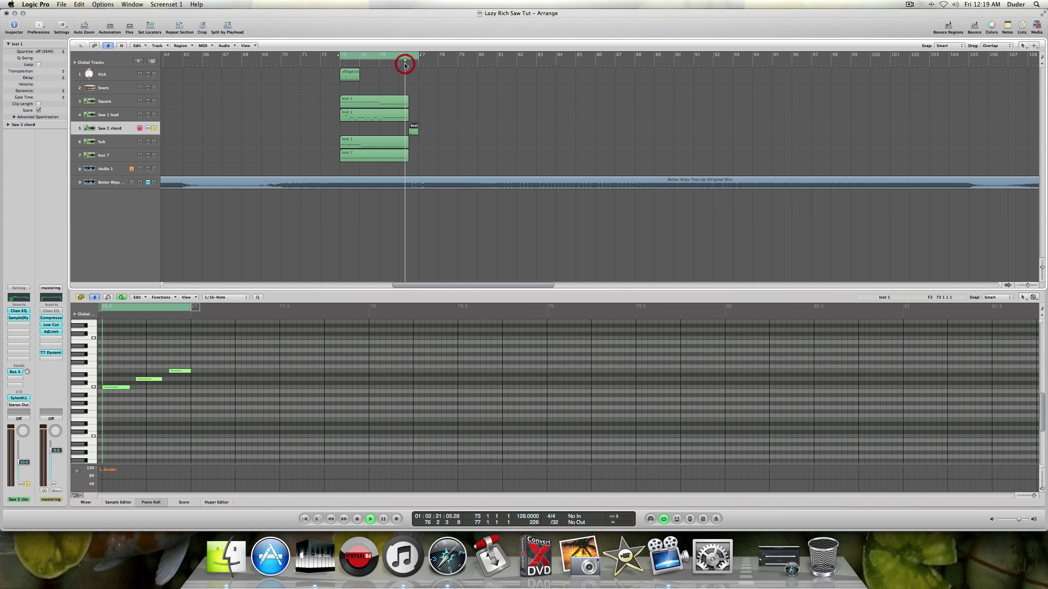
pyautogui.press('space')
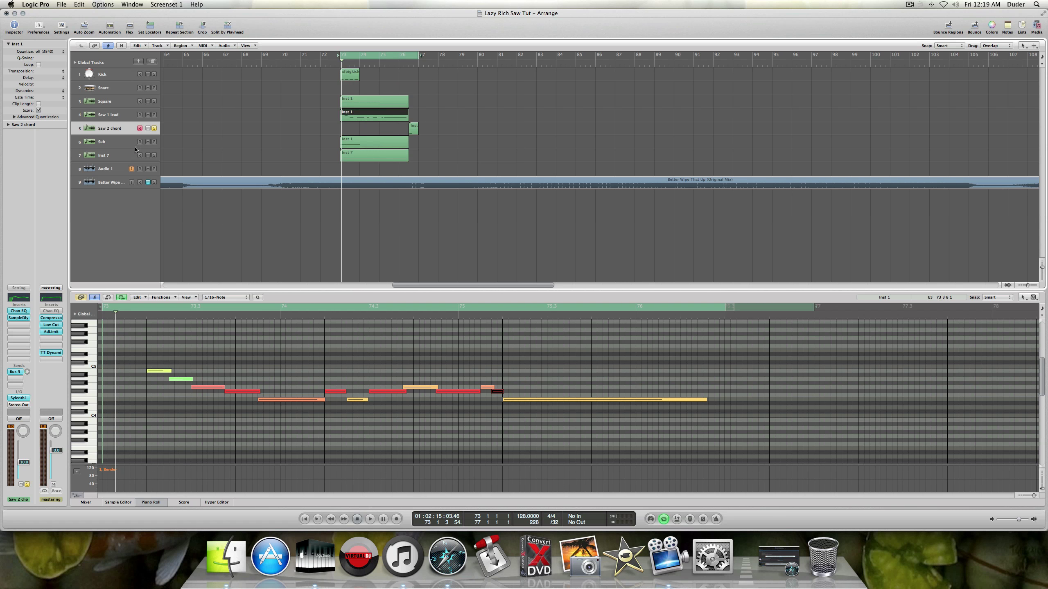
pyautogui.click(153, 128)
# - Show the Saw 2 chord region's notes across all octaves in an enlarged Piano Roll, with the Hyper Draw area hidden
pyautogui.click(161, 371)
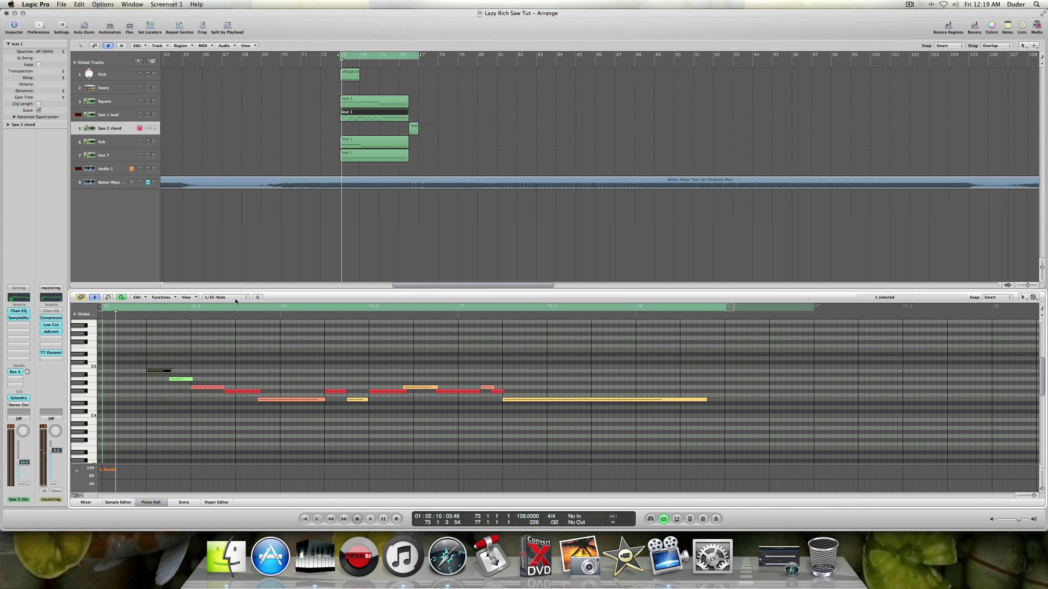
pyautogui.click(409, 126)
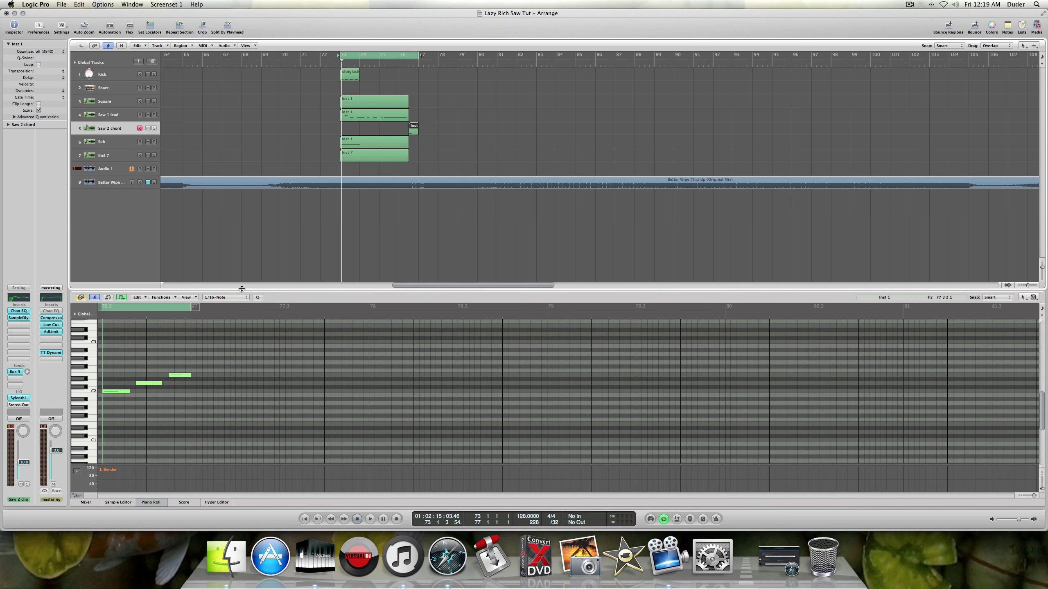
pyautogui.moveTo(242, 289); pyautogui.dragTo(247, 248)
pyautogui.moveTo(247, 289); pyautogui.dragTo(266, 233)
pyautogui.click(255, 291)
pyautogui.scroll(10, 211, 376)
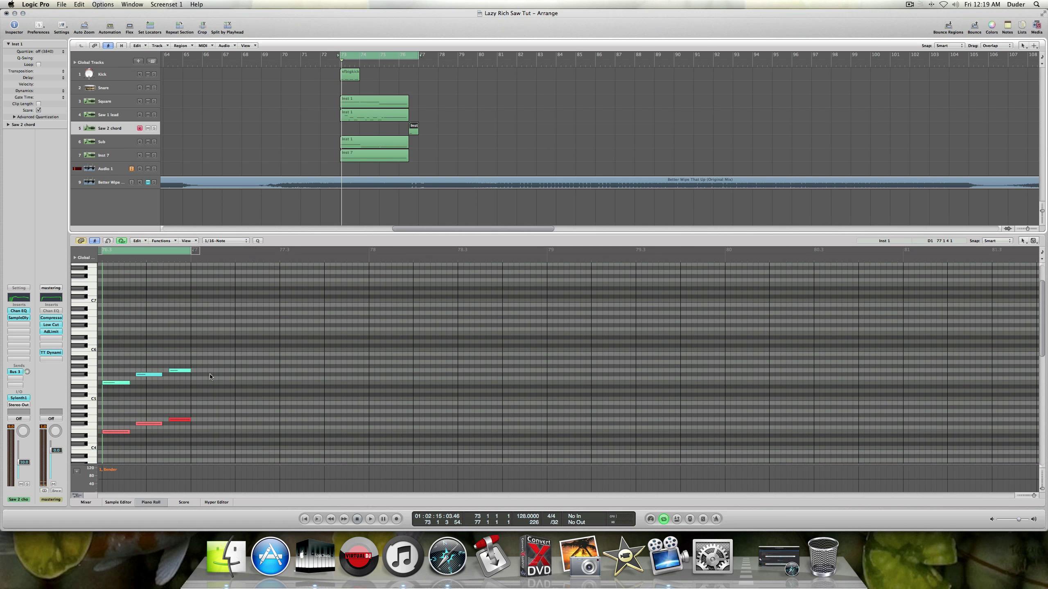
pyautogui.scroll(-2, 212, 375)
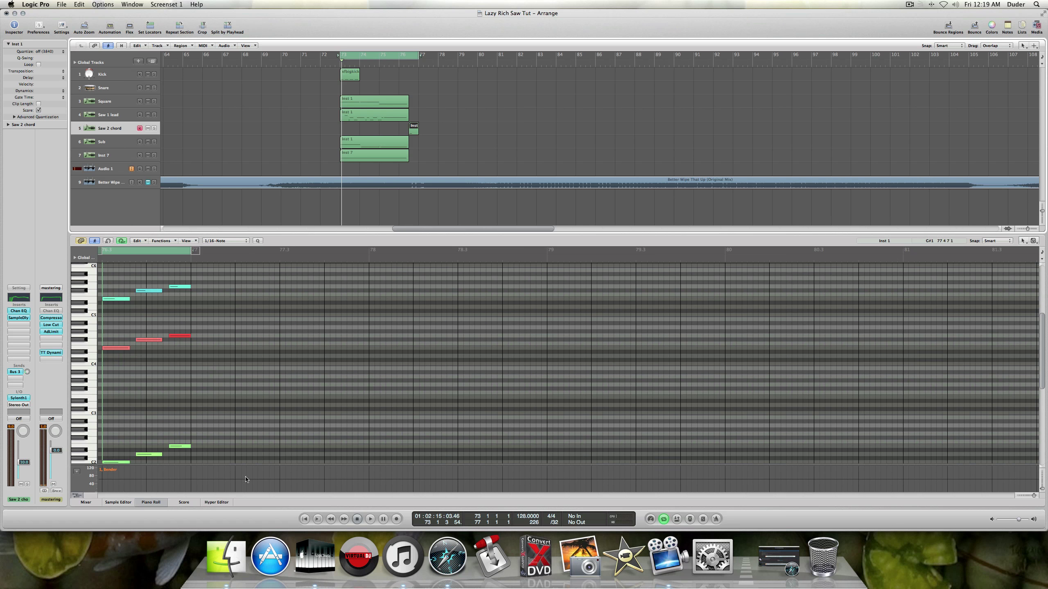
pyautogui.click(77, 496)
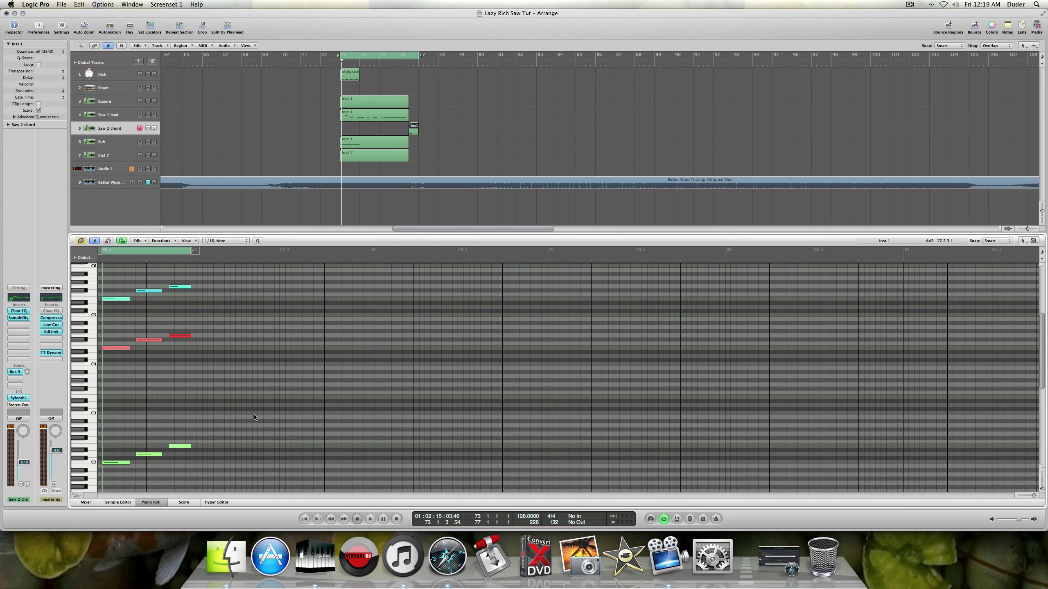
# - Open the Saw 2 chord track's Sylenth1, clear of the inspector, and check Oscillator A1's volume, detune, stereo and pan
pyautogui.click(121, 129)
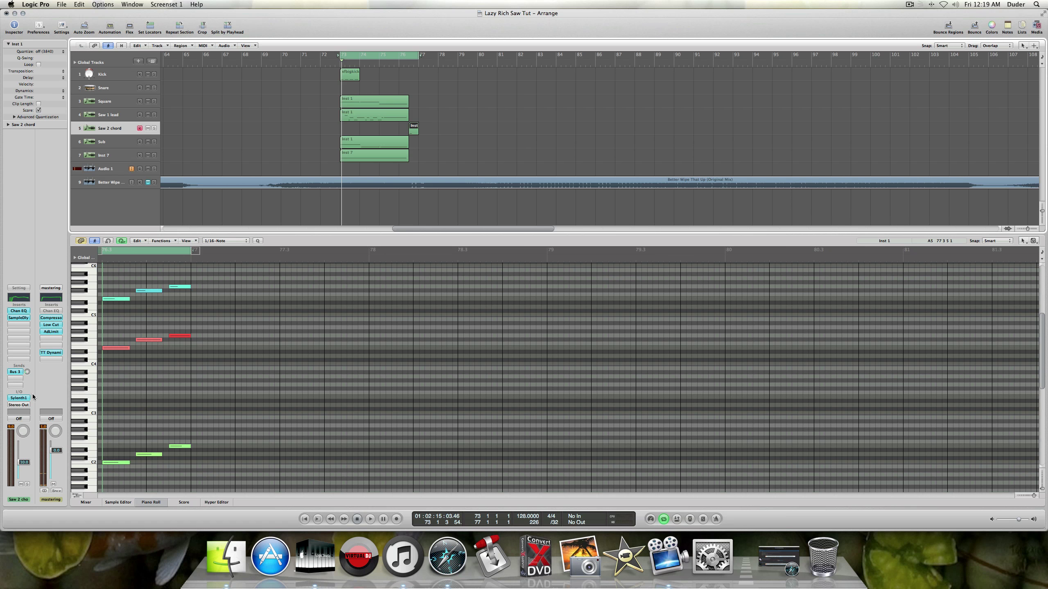
pyautogui.click(19, 398)
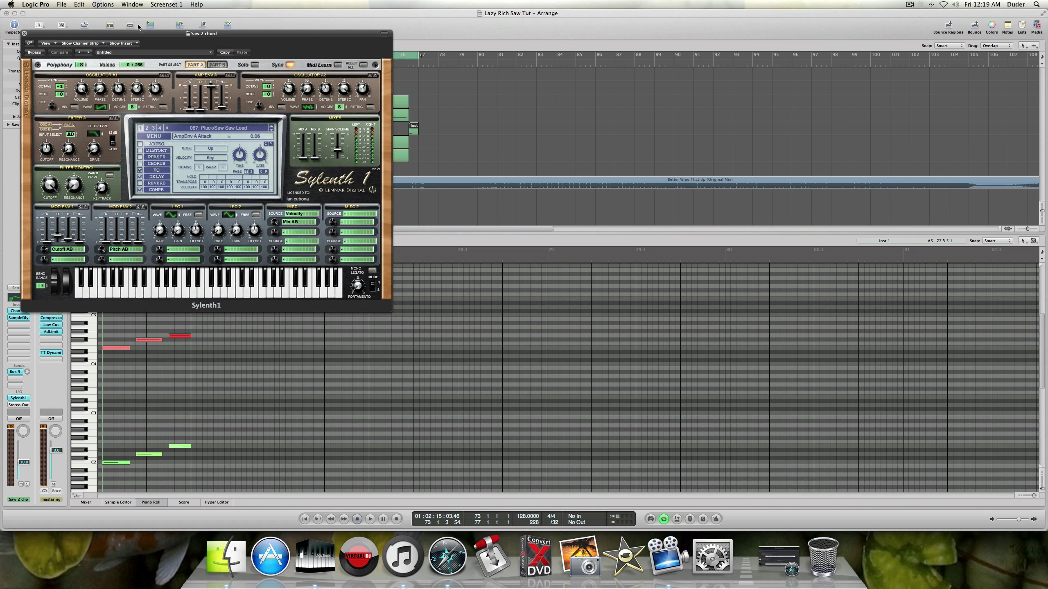
pyautogui.moveTo(123, 32); pyautogui.dragTo(392, 77)
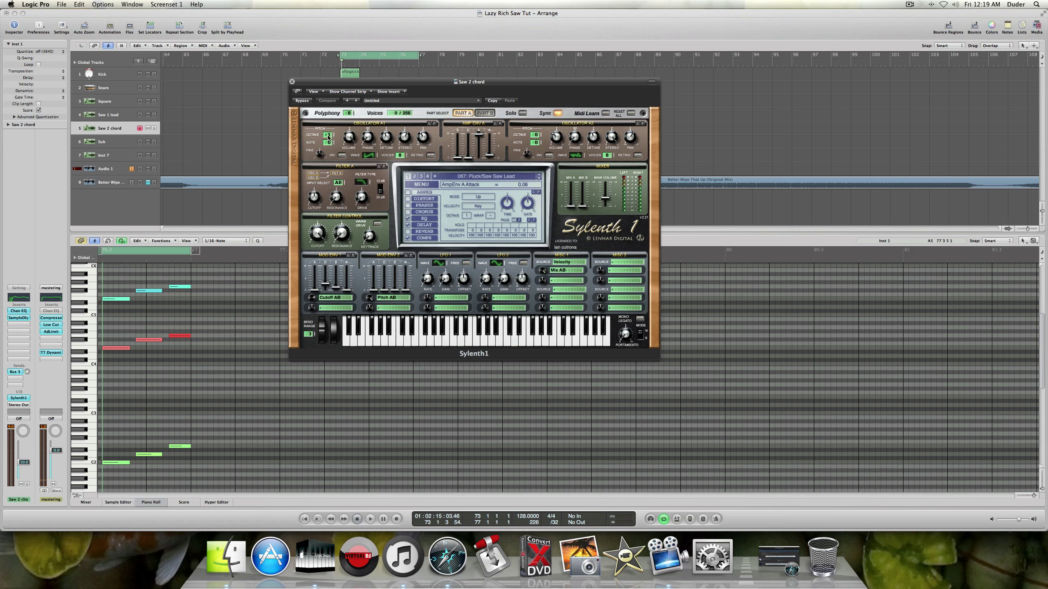
pyautogui.click(348, 138)
pyautogui.click(385, 140)
pyautogui.click(403, 140)
pyautogui.click(422, 138)
# - Check the attack, decay, sustain and release of Amp Env A
pyautogui.click(458, 158)
pyautogui.click(468, 159)
pyautogui.click(478, 135)
pyautogui.click(491, 157)
# - Check Oscillator A2's volume, phase, stereo, pan and wave settings
pyautogui.click(559, 138)
pyautogui.click(575, 138)
pyautogui.click(612, 138)
pyautogui.click(628, 140)
pyautogui.click(575, 157)
# - Check Filter A's cutoff, resonance and drive, and the Filter Control's cutoff, resonance and keytrack
pyautogui.click(314, 197)
pyautogui.click(335, 197)
pyautogui.click(361, 197)
pyautogui.click(317, 233)
pyautogui.click(340, 236)
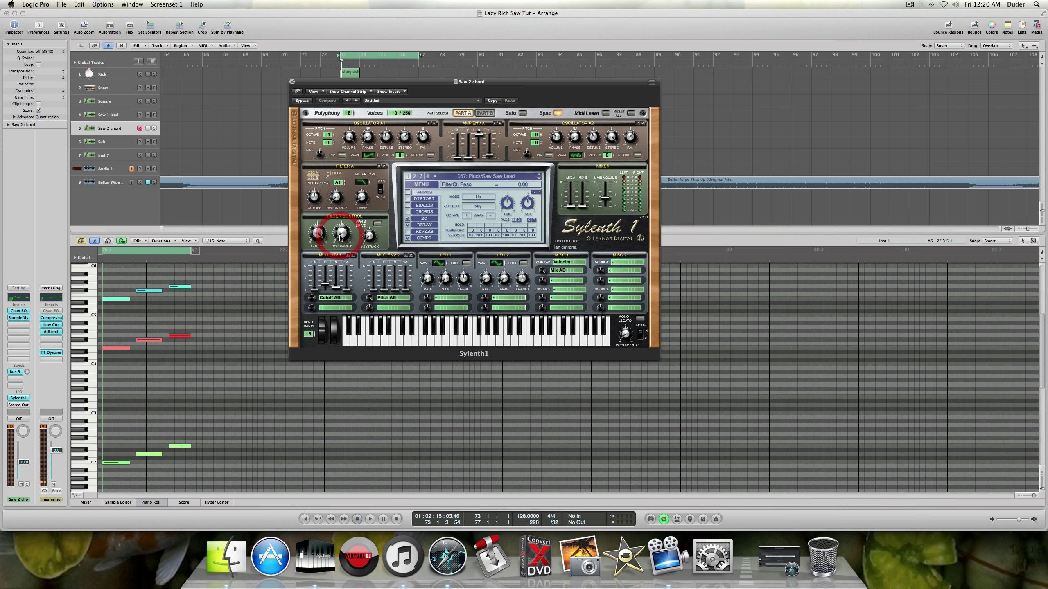
pyautogui.click(371, 239)
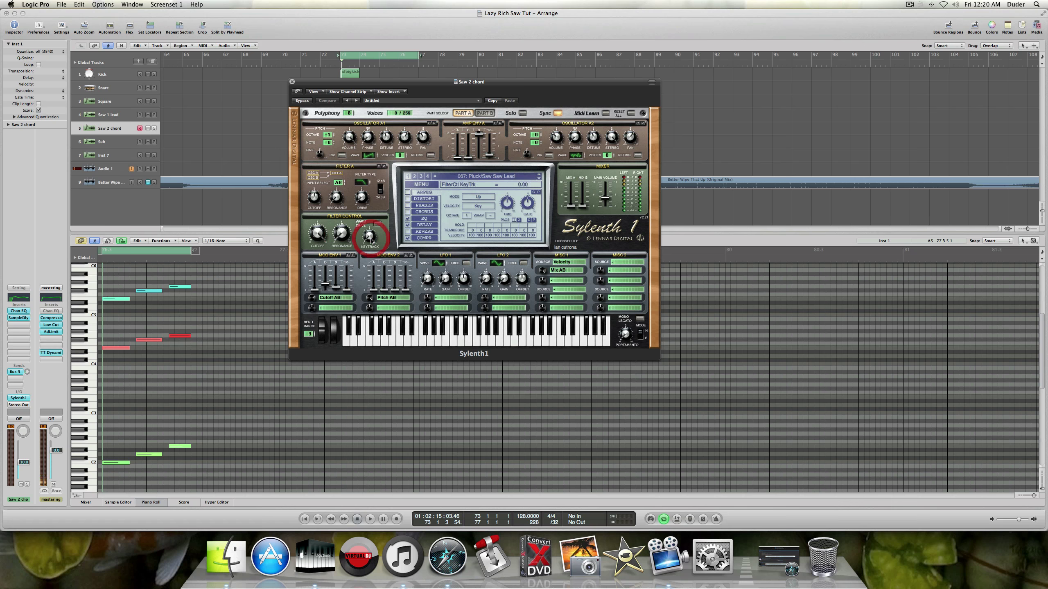
# - Check Mod Env 1's Cutoff AB amount and its attack, decay, sustain and release
pyautogui.click(313, 298)
pyautogui.click(315, 290)
pyautogui.click(324, 285)
pyautogui.click(336, 288)
pyautogui.click(348, 291)
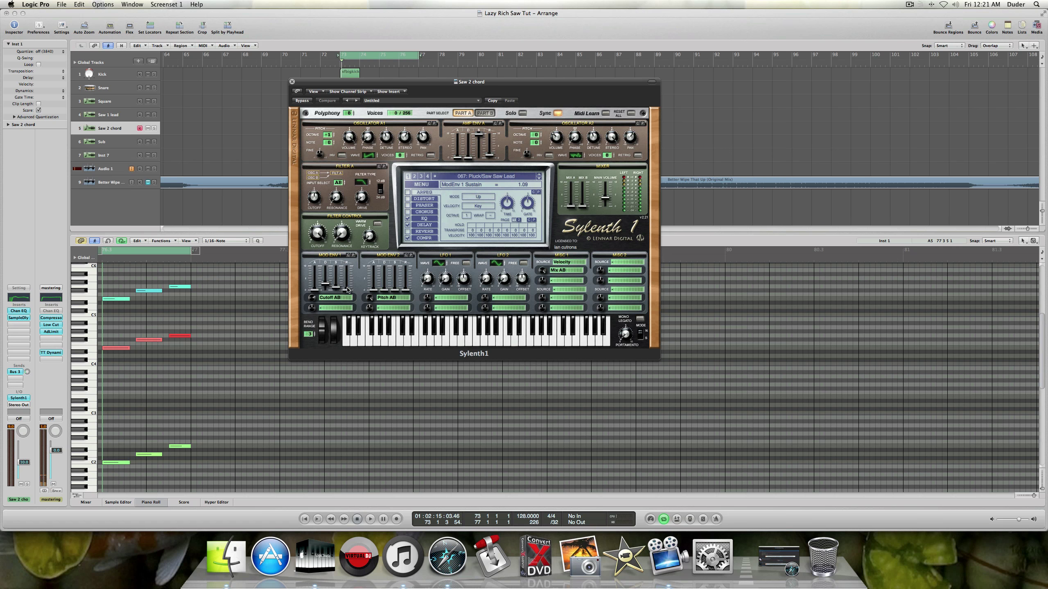
# - Check Mod Env 2's Pitch AB destination and amount, and finely move its decay slider down and up
pyautogui.click(384, 298)
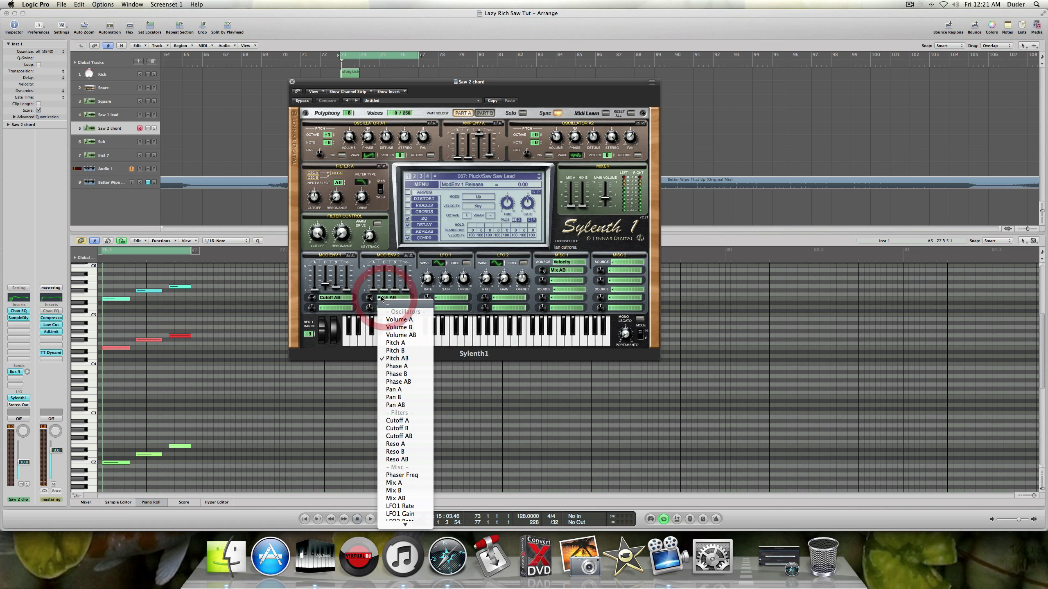
pyautogui.click(358, 278)
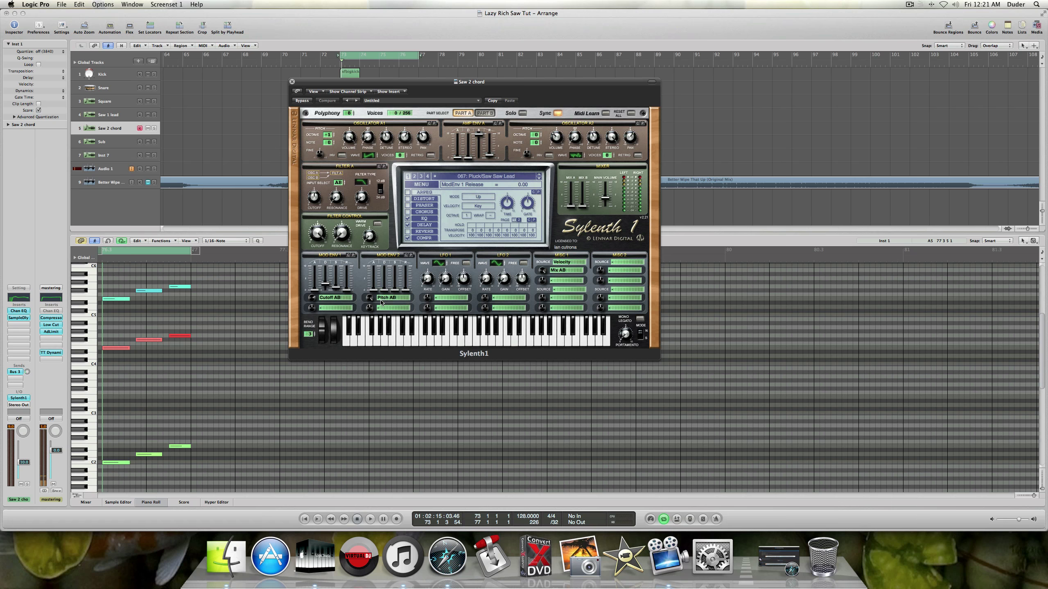
pyautogui.click(369, 298)
pyautogui.click(385, 292)
pyautogui.moveTo(384, 292); pyautogui.dragTo(385, 290)
pyautogui.moveTo(384, 292); pyautogui.dragTo(385, 294)
pyautogui.moveTo(384, 293); pyautogui.dragTo(384, 291)
pyautogui.moveTo(384, 292); pyautogui.dragTo(385, 294)
# - Switch Sylenth1 to Part B and check Oscillator B1's volume, phase, detune, stereo and pan
pyautogui.click(480, 114)
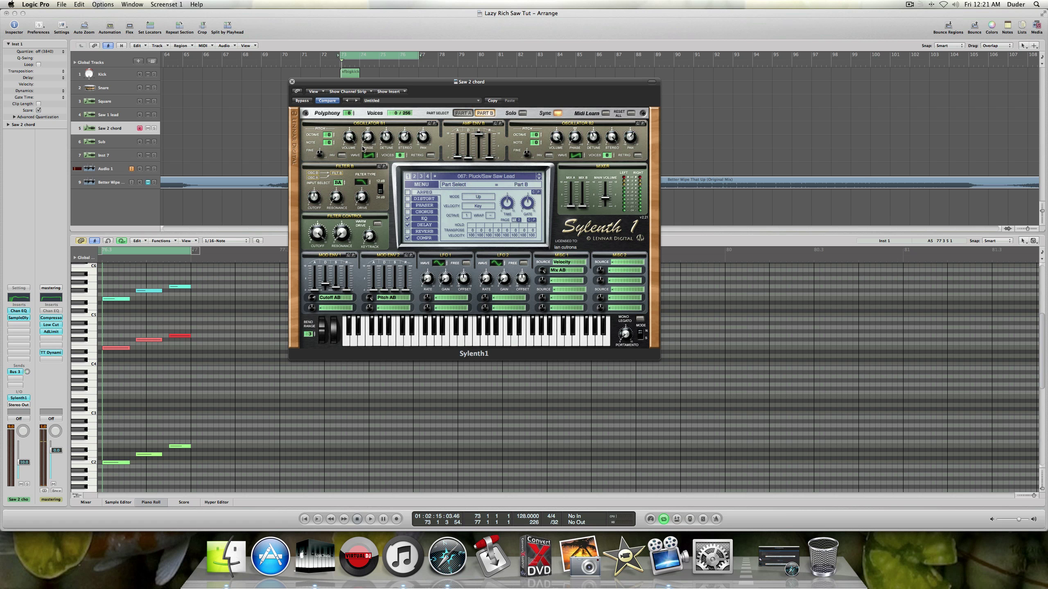
pyautogui.click(349, 137)
pyautogui.click(367, 138)
pyautogui.click(384, 139)
pyautogui.click(404, 136)
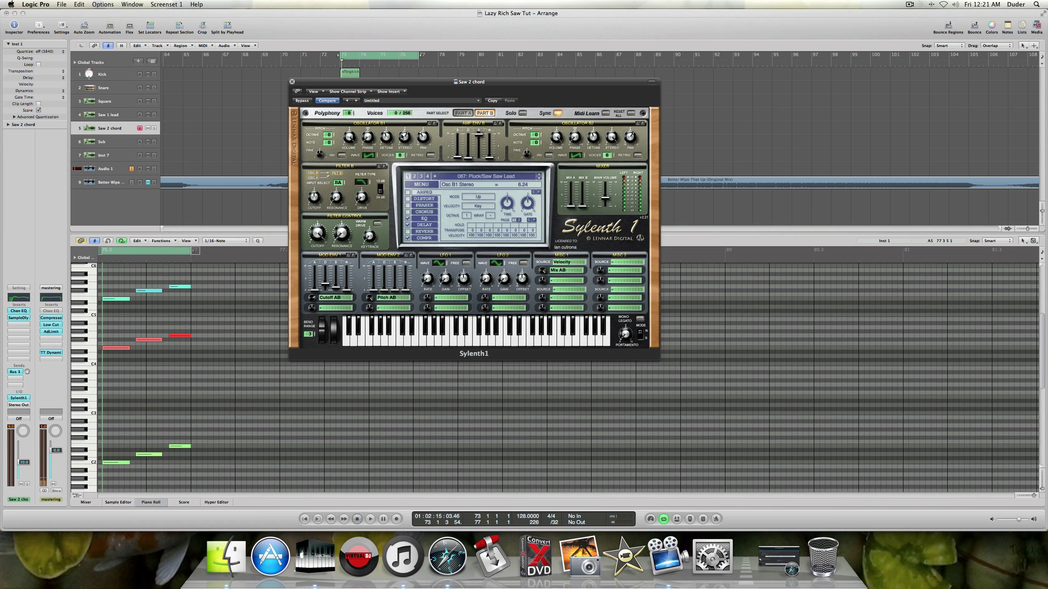
pyautogui.click(424, 140)
# - Check the decay, sustain and release of Amp Env B
pyautogui.click(467, 158)
pyautogui.click(480, 135)
pyautogui.click(490, 157)
# - Check Oscillator B2's wave, volume, phase, detune, stereo and pan settings
pyautogui.click(583, 158)
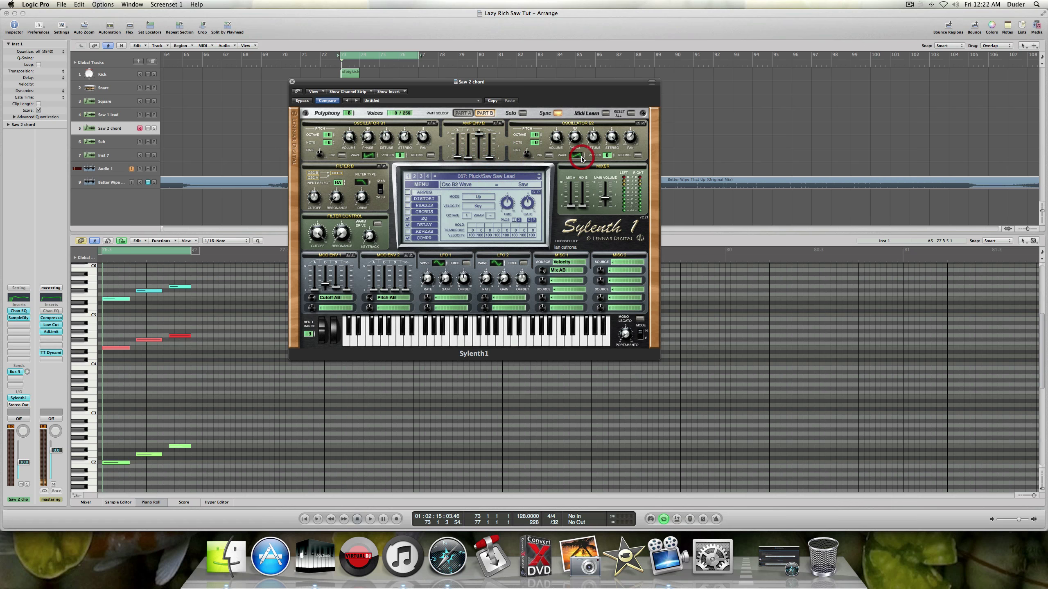
pyautogui.click(561, 137)
pyautogui.click(575, 137)
pyautogui.click(593, 137)
pyautogui.click(612, 136)
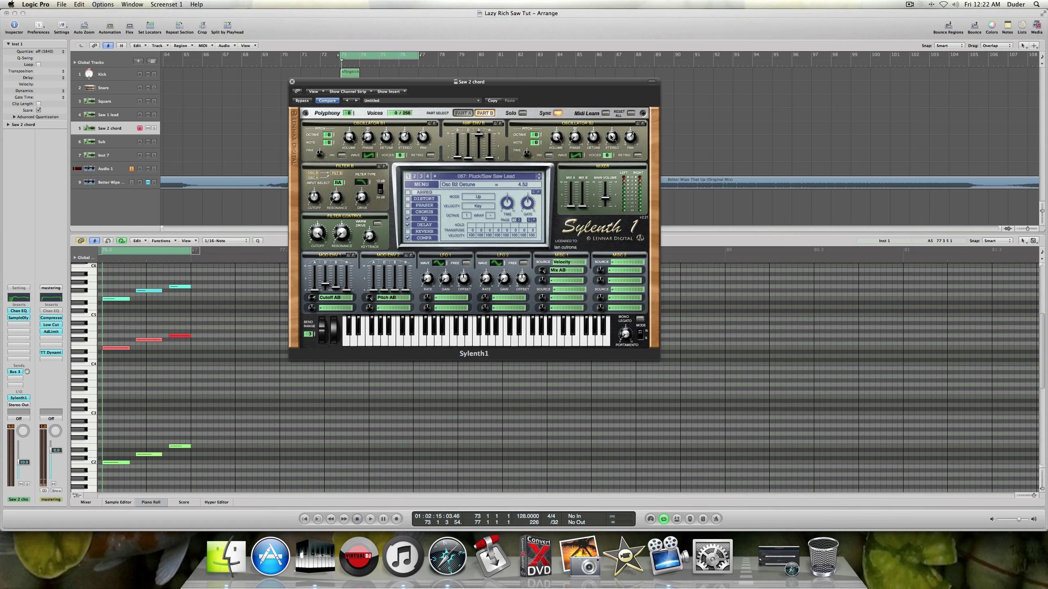
pyautogui.click(630, 137)
# - Check Filter B's cutoff, resonance and drive
pyautogui.click(317, 200)
pyautogui.click(335, 197)
pyautogui.click(366, 196)
# - Show Sylenth1's EQ effect and check its bass, bass frequency, treble and treble frequency
pyautogui.click(417, 219)
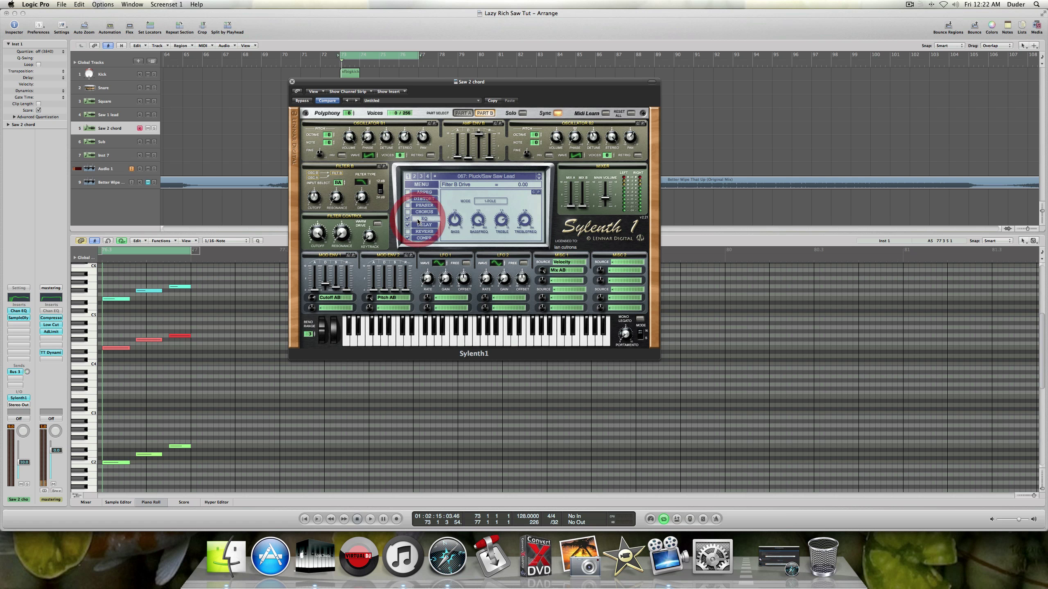
pyautogui.click(455, 219)
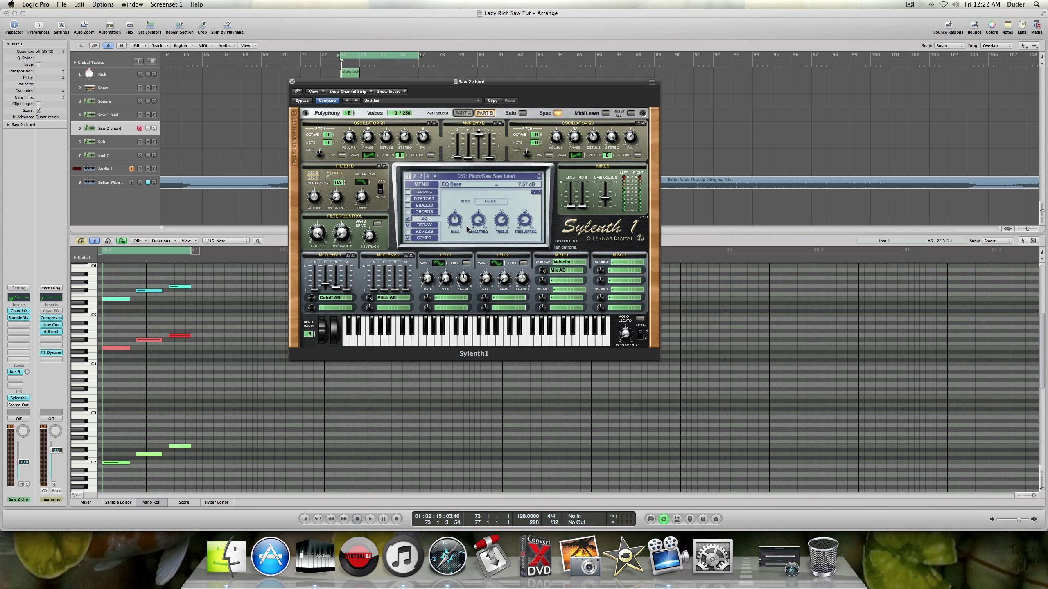
pyautogui.click(480, 223)
pyautogui.click(497, 223)
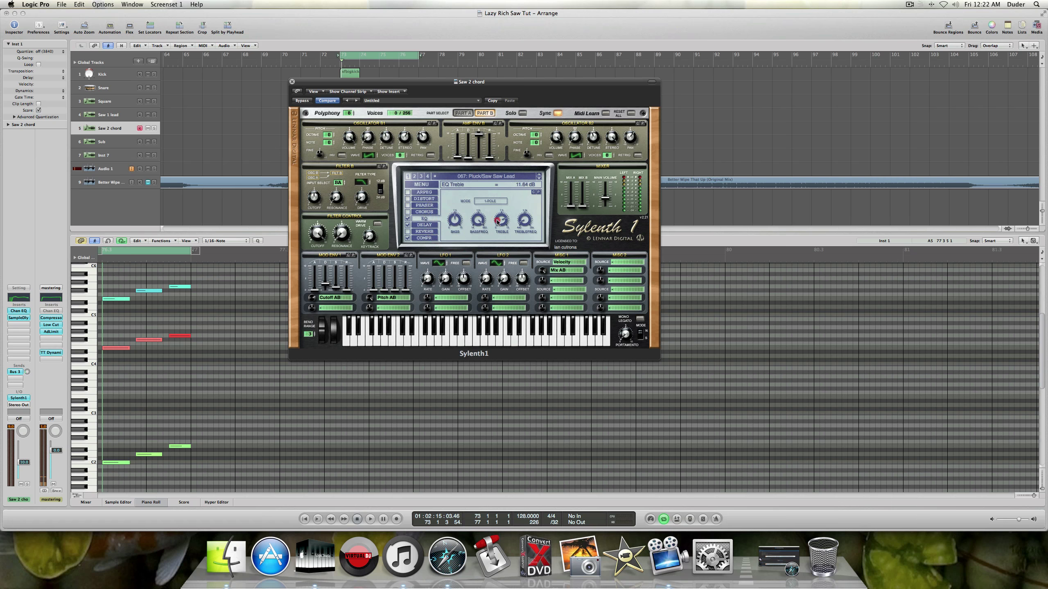
pyautogui.click(528, 223)
# - Show Sylenth1's Delay effect and check its left and right times, high cut, smear, feedback, width and dry/wet
pyautogui.click(421, 226)
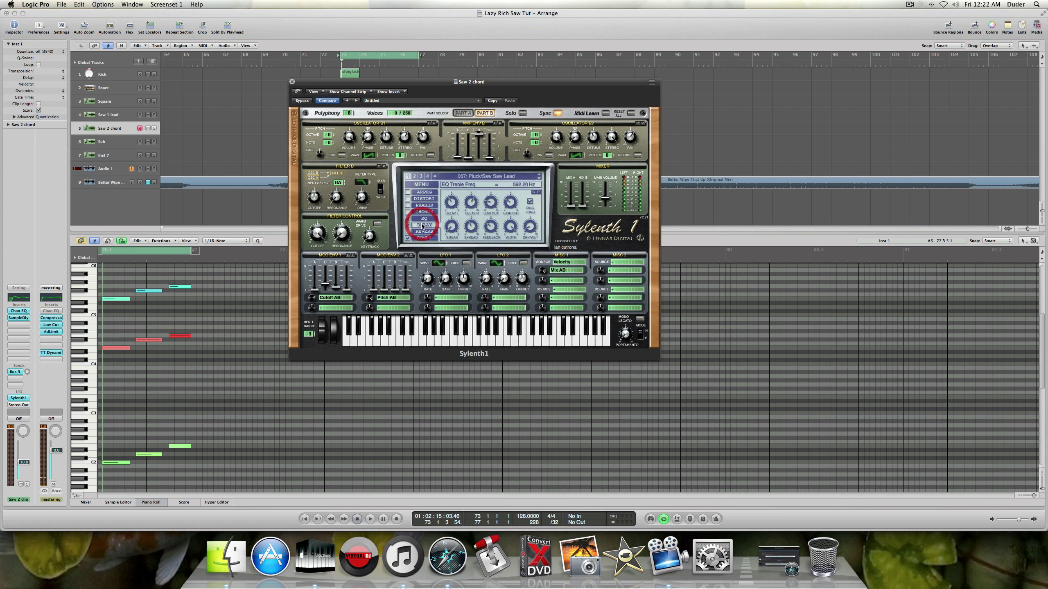
pyautogui.click(450, 203)
pyautogui.click(471, 205)
pyautogui.click(509, 204)
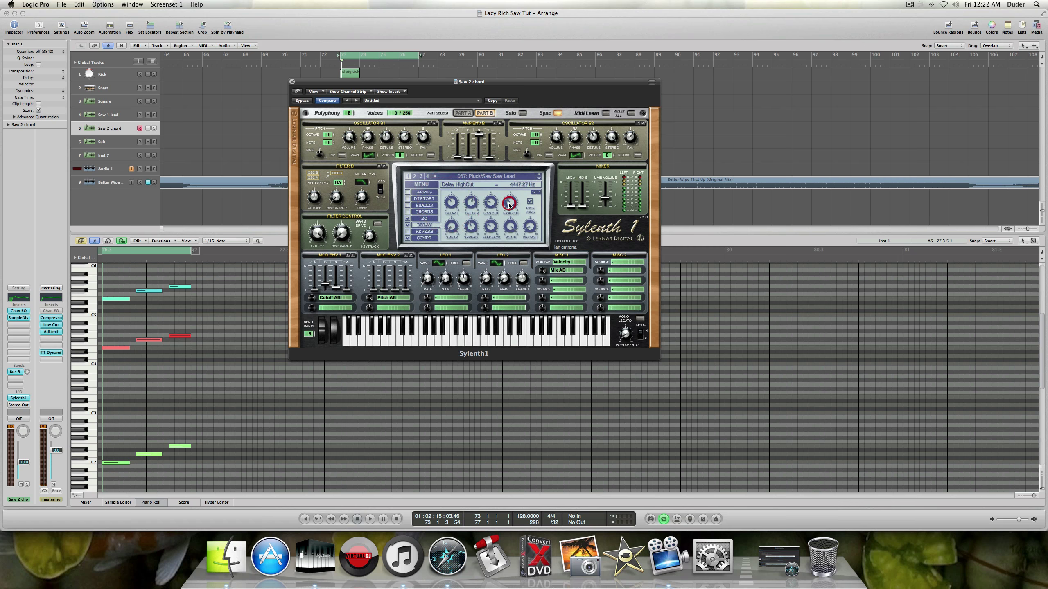
pyautogui.click(452, 226)
pyautogui.click(490, 230)
pyautogui.click(510, 228)
pyautogui.click(530, 228)
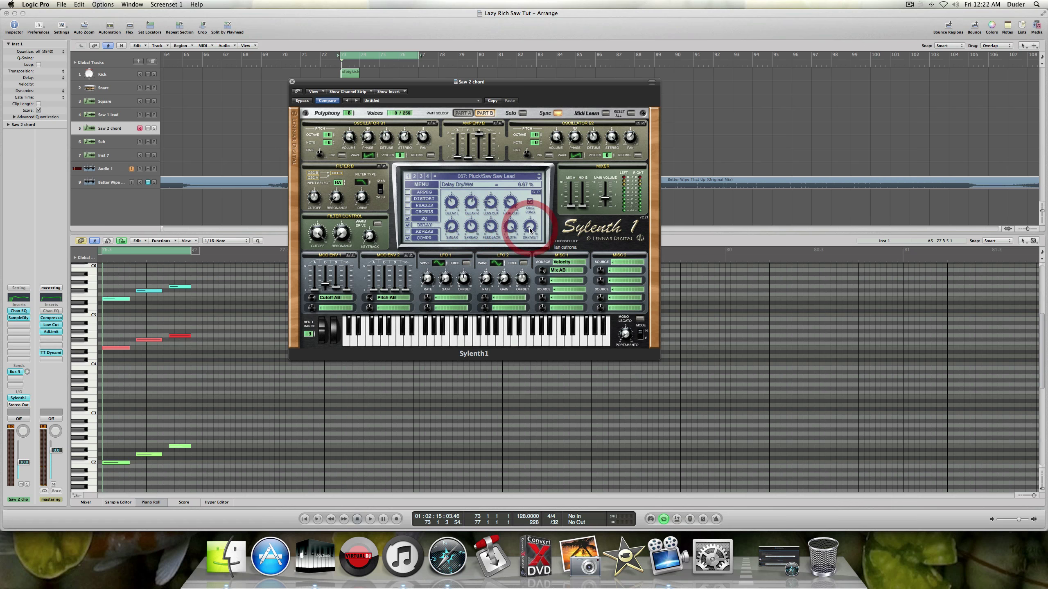
# - Show Sylenth1's compressor, check its ratio, threshold, attack and release, and close the synth
pyautogui.click(424, 239)
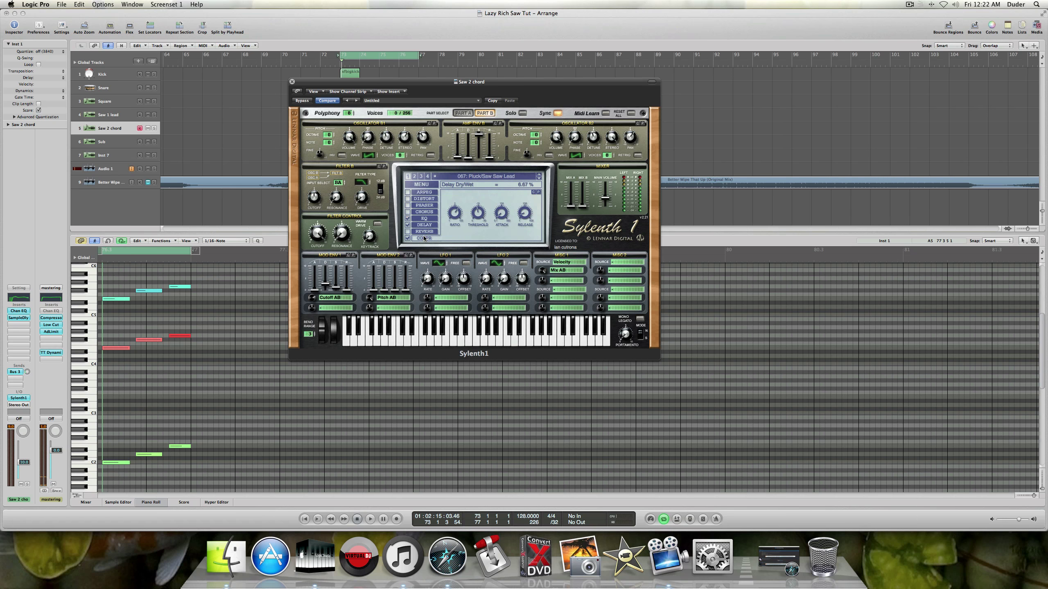
pyautogui.click(453, 213)
pyautogui.click(477, 213)
pyautogui.click(498, 213)
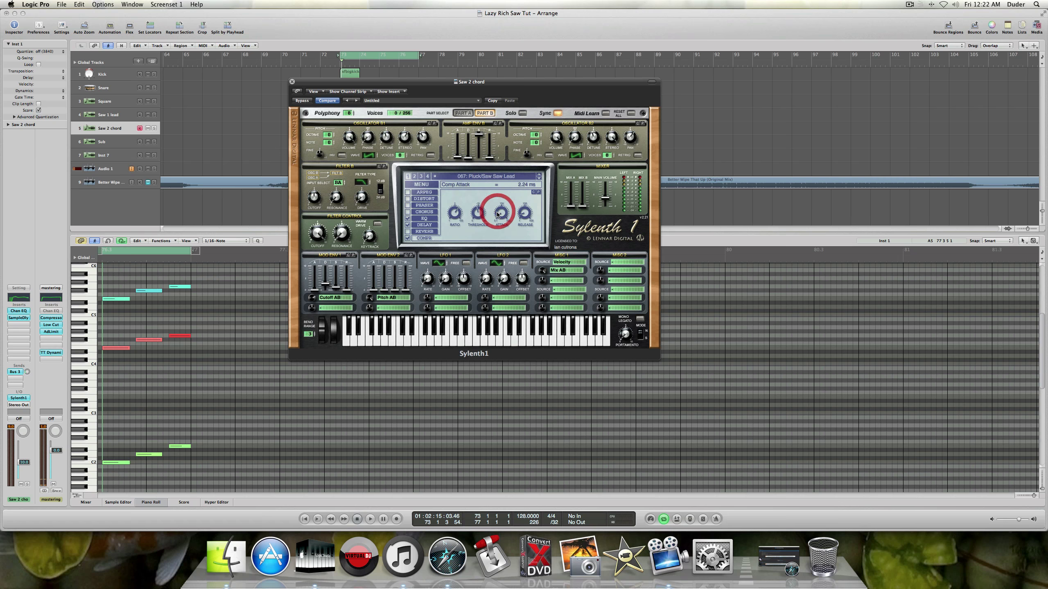
pyautogui.click(525, 214)
pyautogui.click(293, 82)
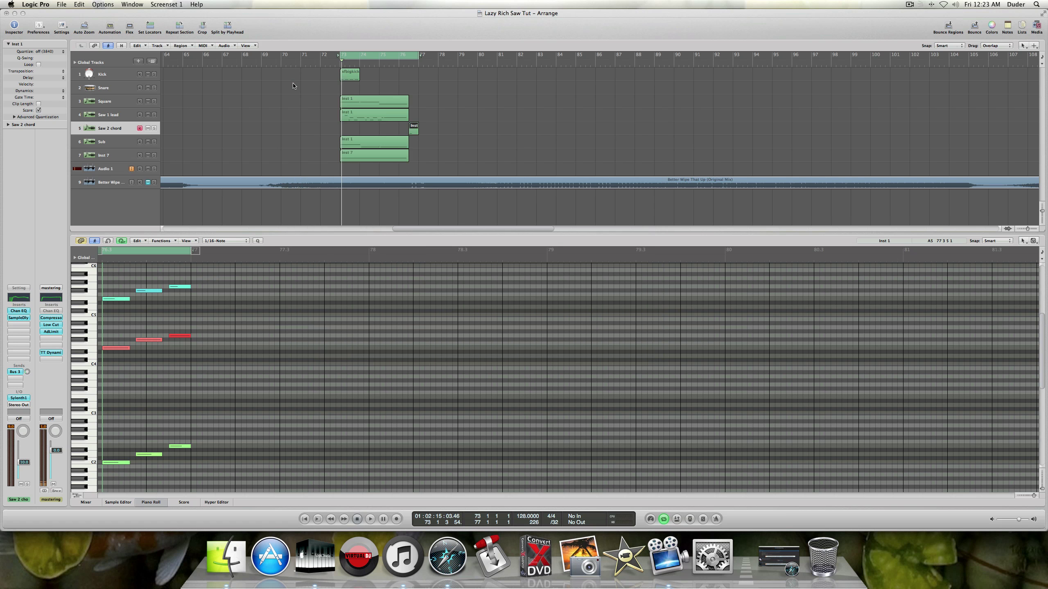
# - View the Saw 2 chord track's Channel EQ bands and its Sample Delay settings, closing each plug-in after viewing
pyautogui.click(20, 303)
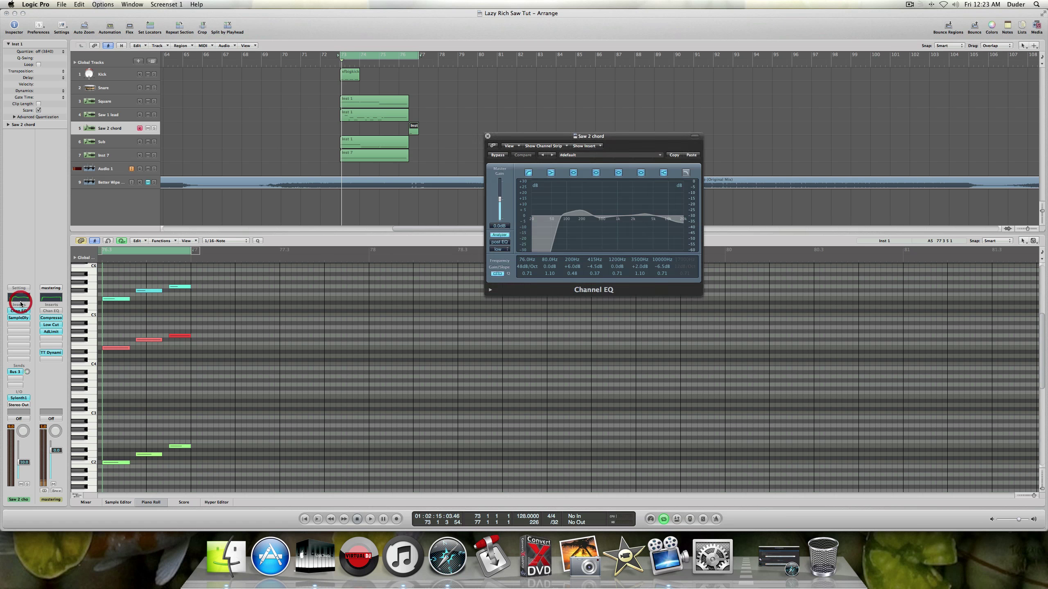
pyautogui.moveTo(510, 138); pyautogui.dragTo(401, 164)
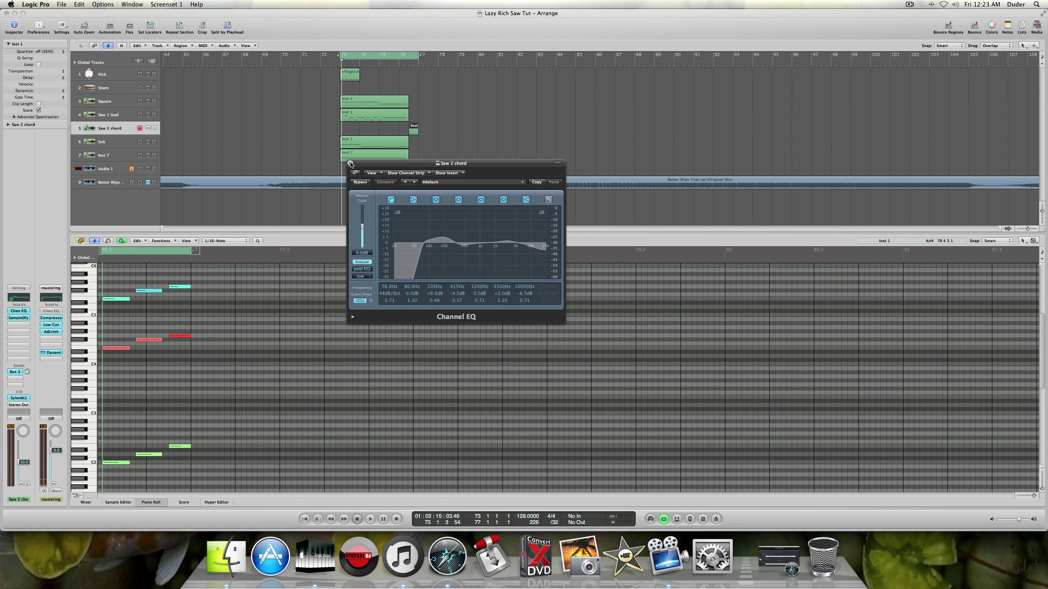
pyautogui.click(350, 164)
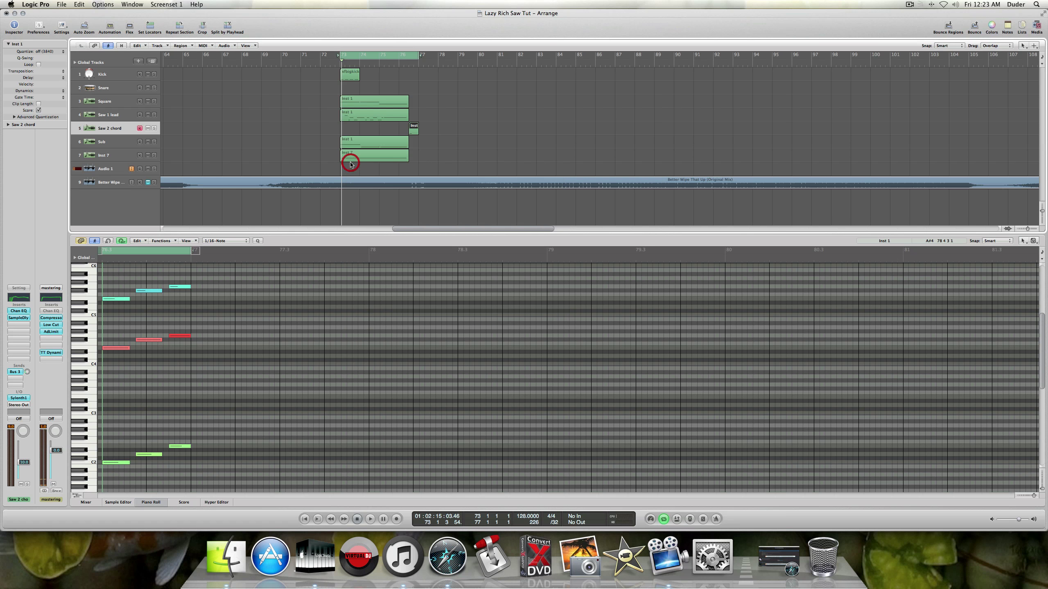
pyautogui.click(12, 318)
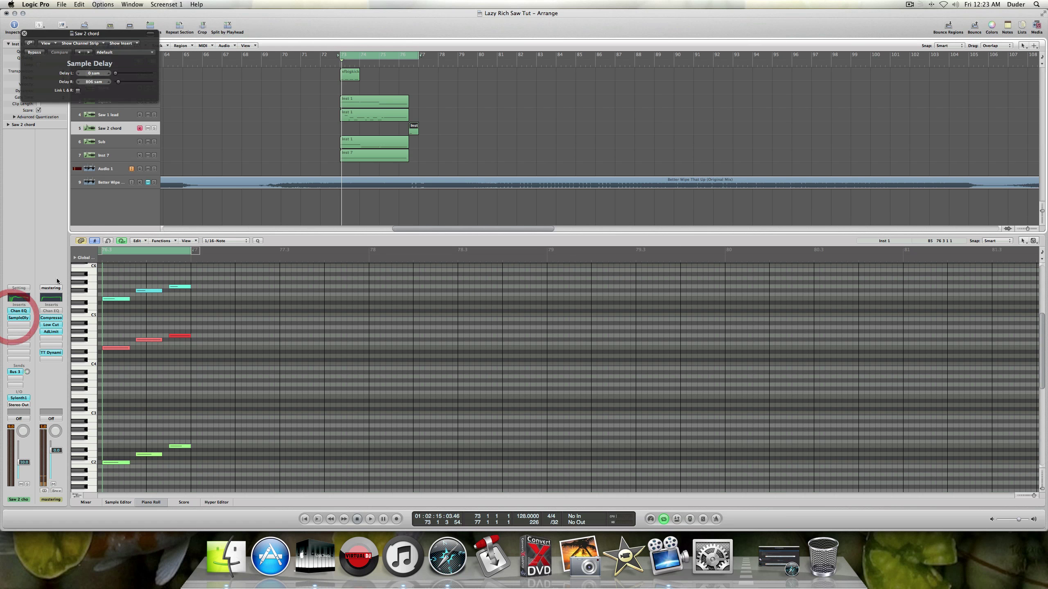
pyautogui.click(24, 33)
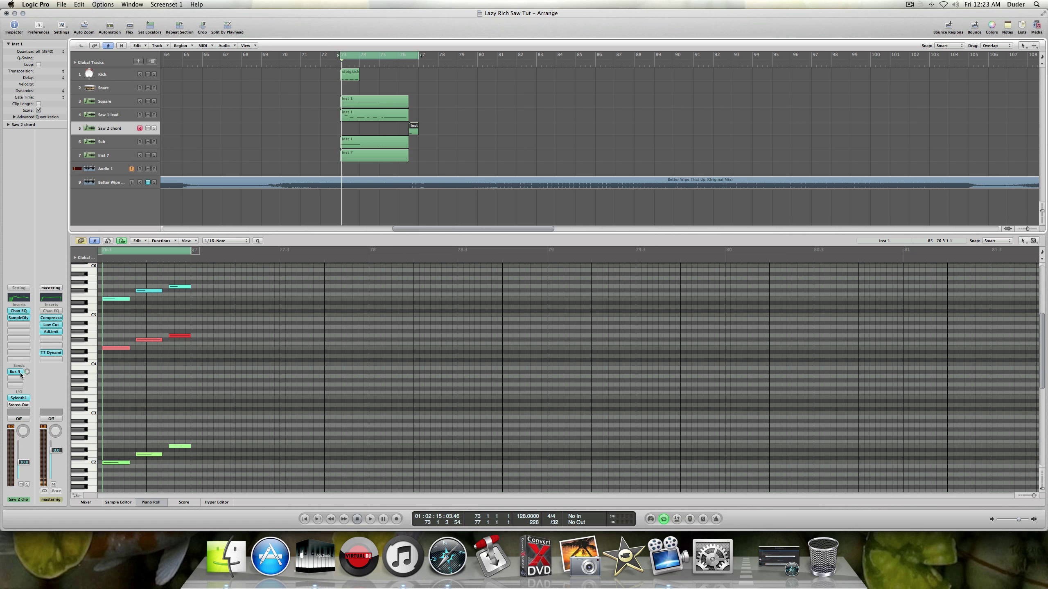
# - Show the Mixer, select the Reverb channel fed by Bus 3 and open its Space Designer
pyautogui.click(87, 503)
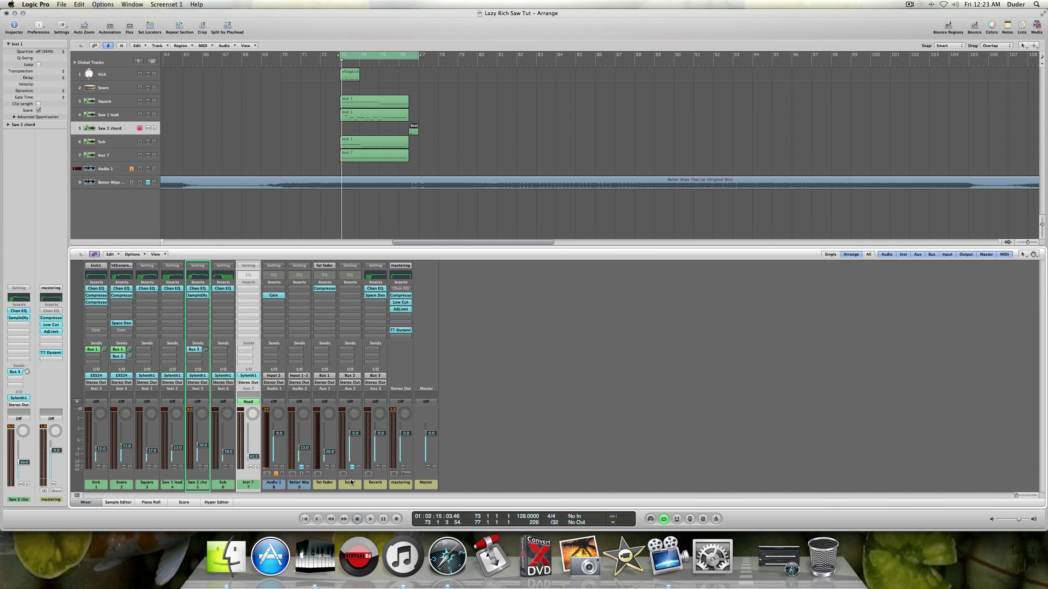
pyautogui.click(375, 485)
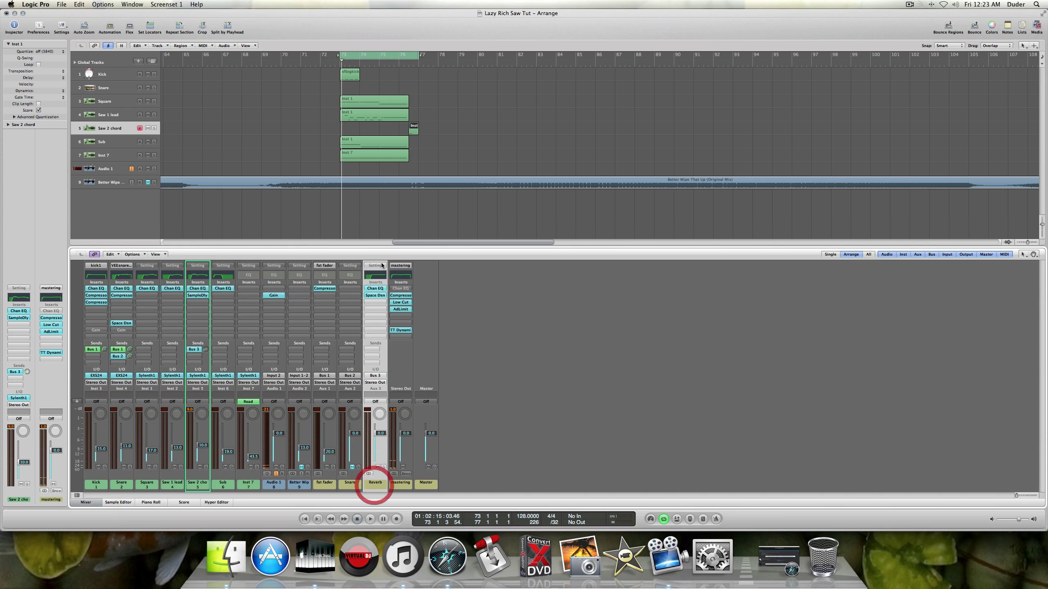
pyautogui.click(380, 297)
pyautogui.moveTo(141, 34); pyautogui.dragTo(282, 54)
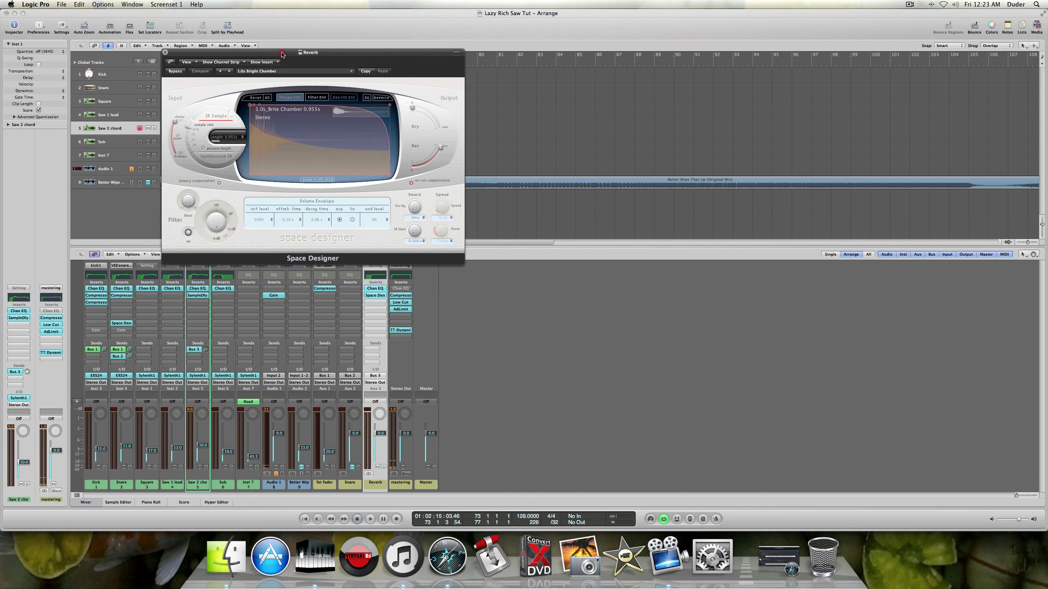
# - View Space Designer's Medium Spaces room presets and output levels, close it, and check the Saw 2 chord's Bus 3 send level
pyautogui.click(283, 75)
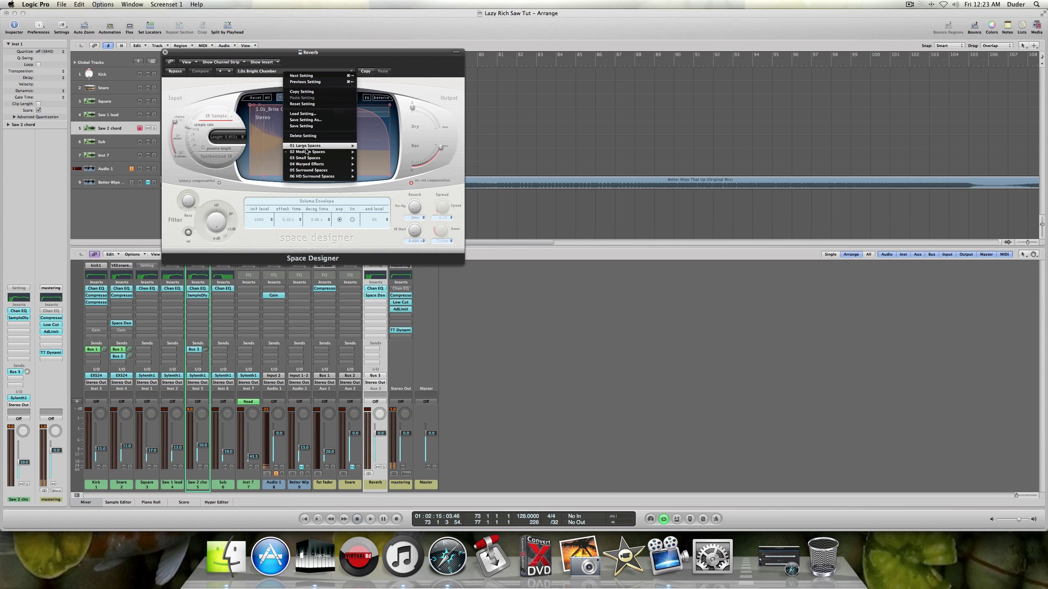
pyautogui.moveTo(307, 152)
pyautogui.moveTo(379, 152)
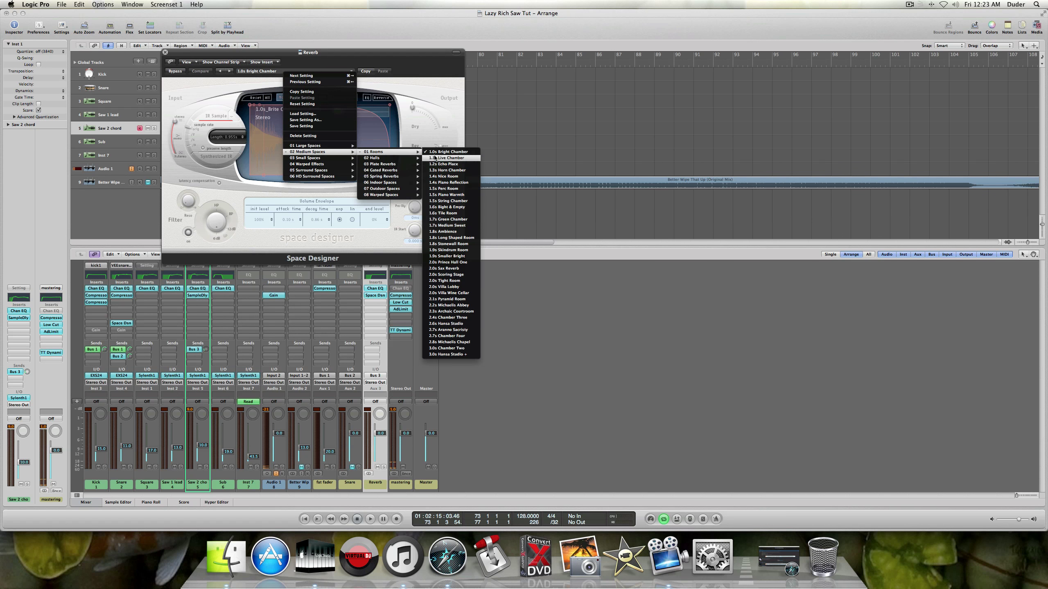
pyautogui.click(509, 149)
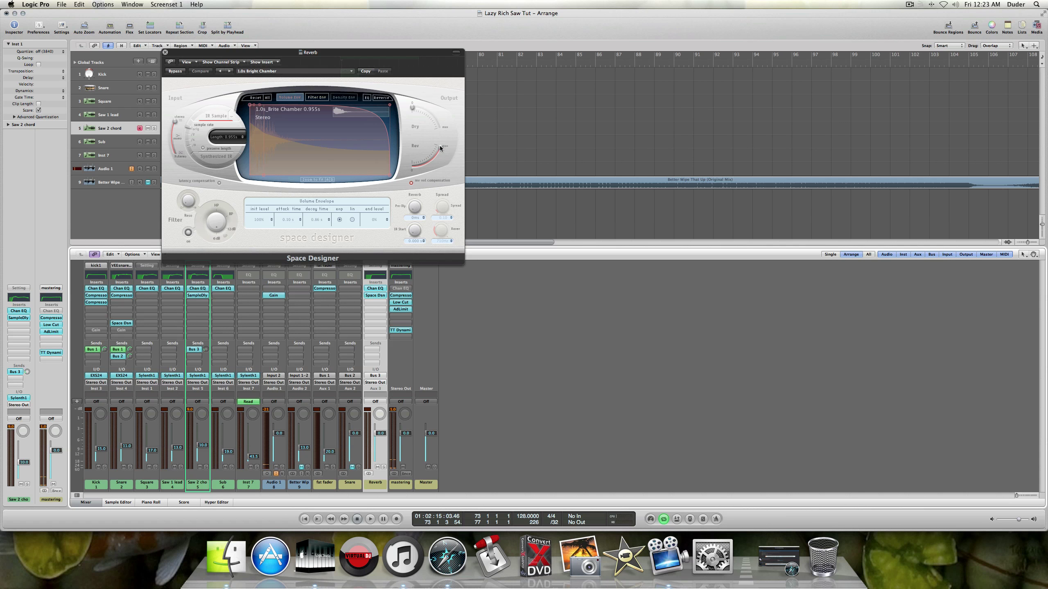
pyautogui.click(451, 135)
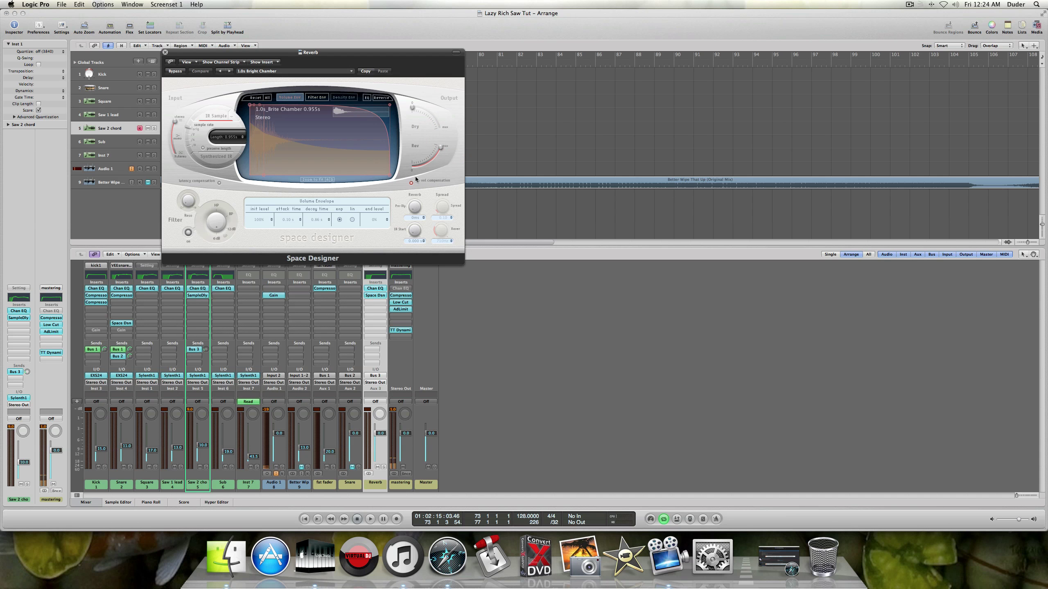
pyautogui.click(165, 51)
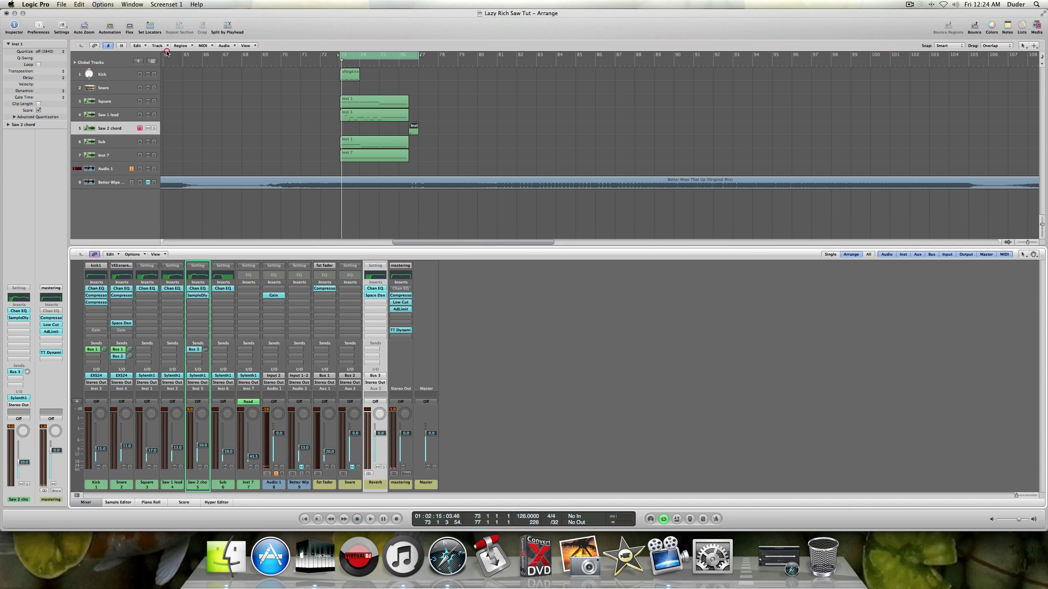
pyautogui.click(28, 372)
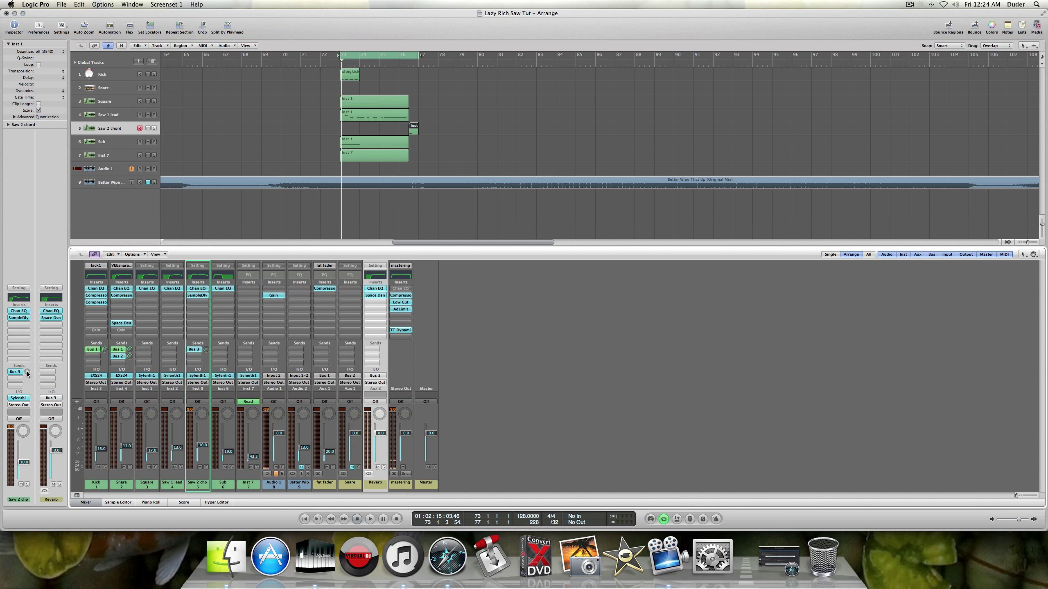
# - View the Reverb channel's Channel EQ, close it, and play the Saw 2 chord track briefly in solo
pyautogui.click(376, 276)
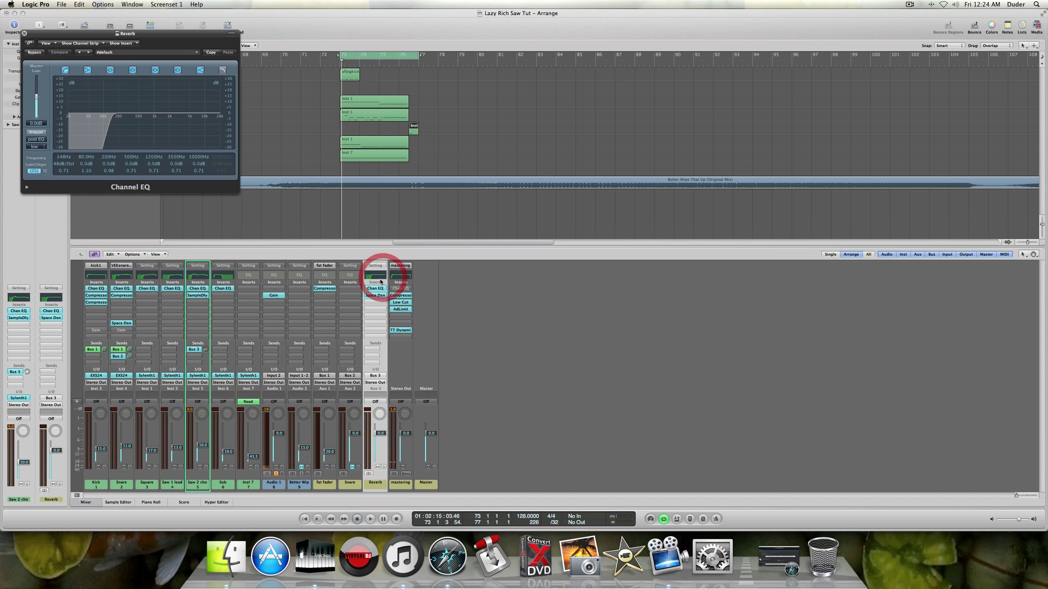
pyautogui.click(24, 34)
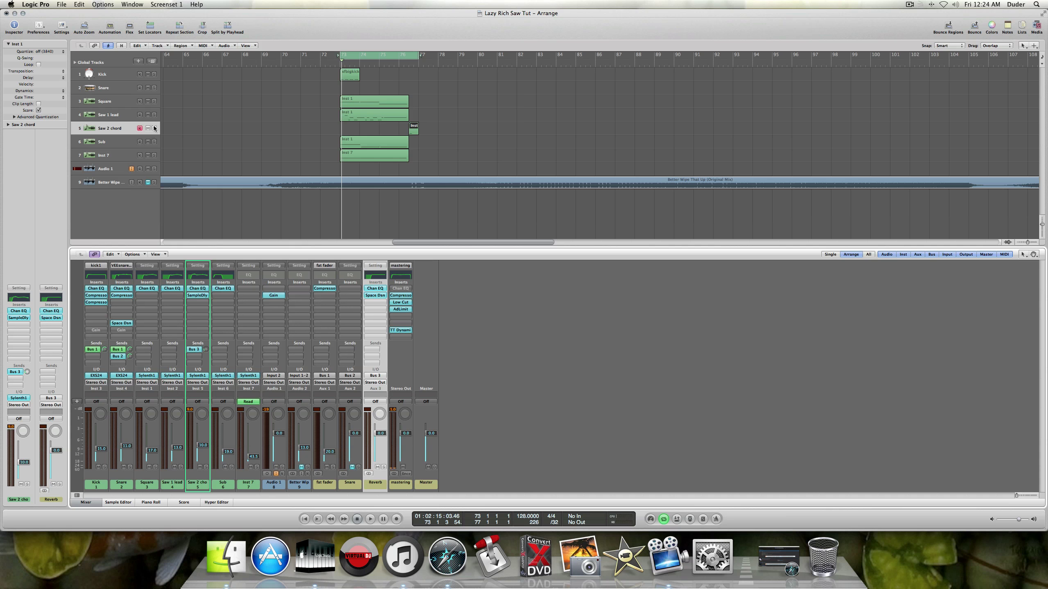
pyautogui.click(154, 129)
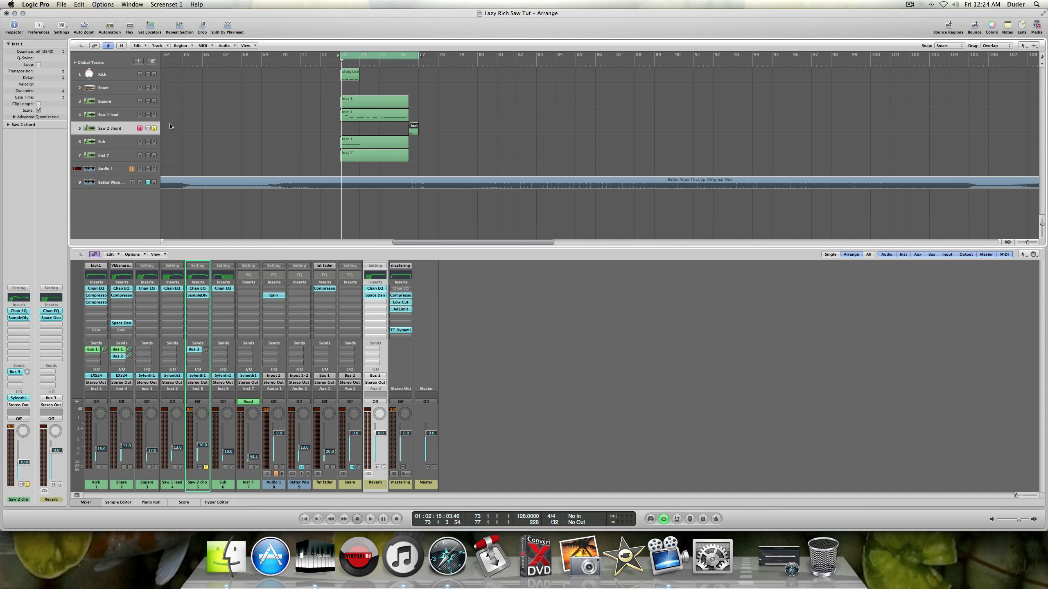
pyautogui.press('space')
pyautogui.click(405, 63)
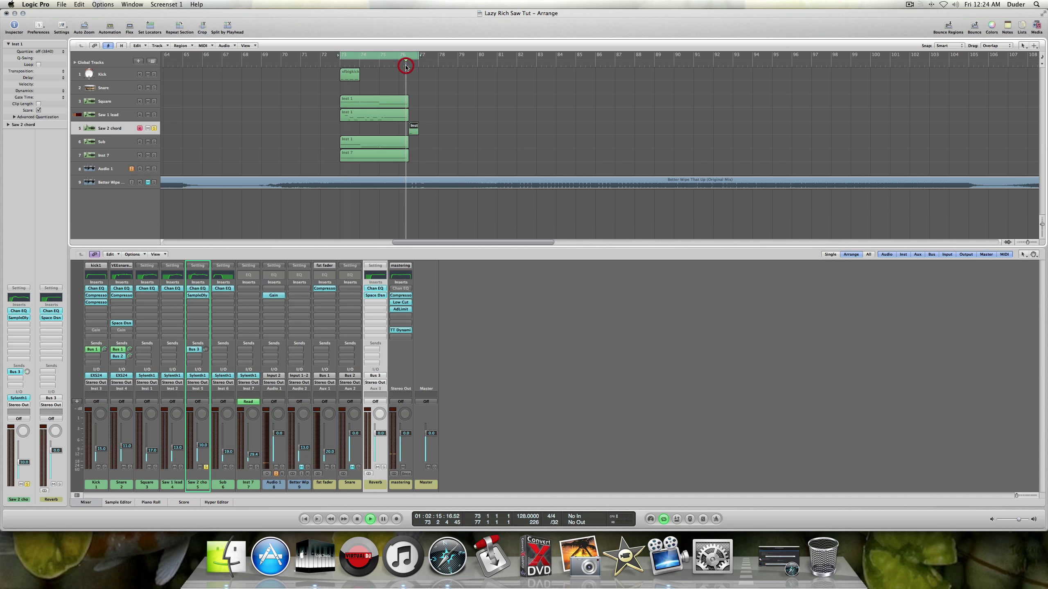
pyautogui.press('space')
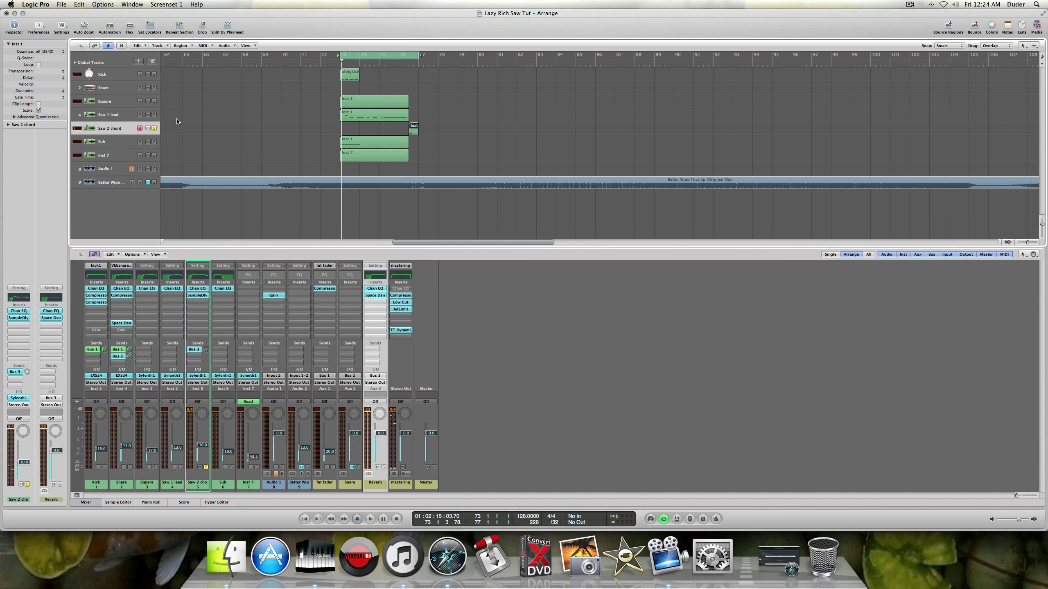
pyautogui.click(155, 128)
# - Select the Sub track, play the loop with it soloed, and turn its solo off
pyautogui.click(124, 142)
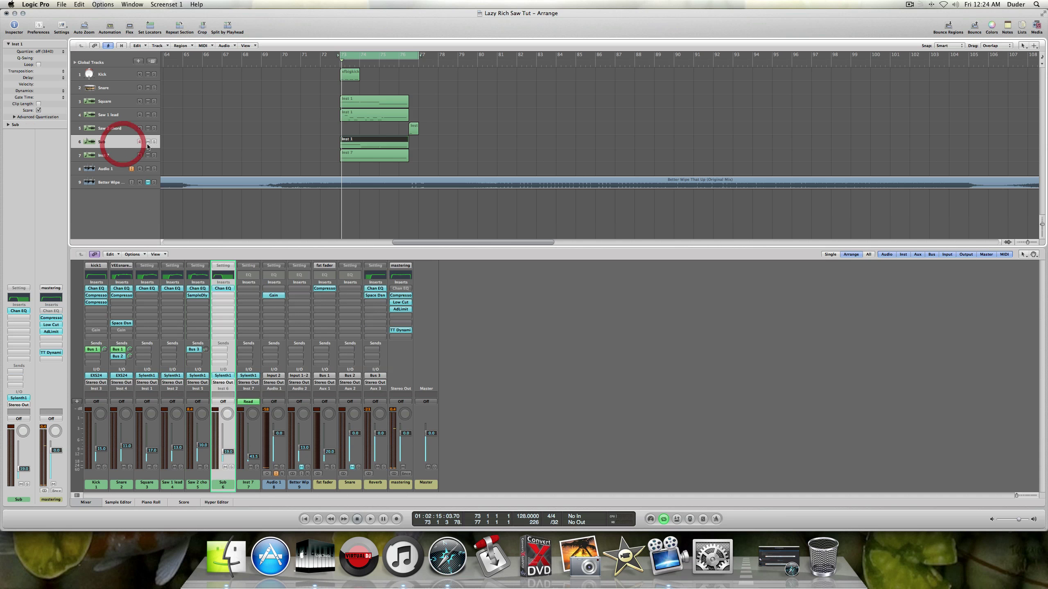
pyautogui.click(155, 142)
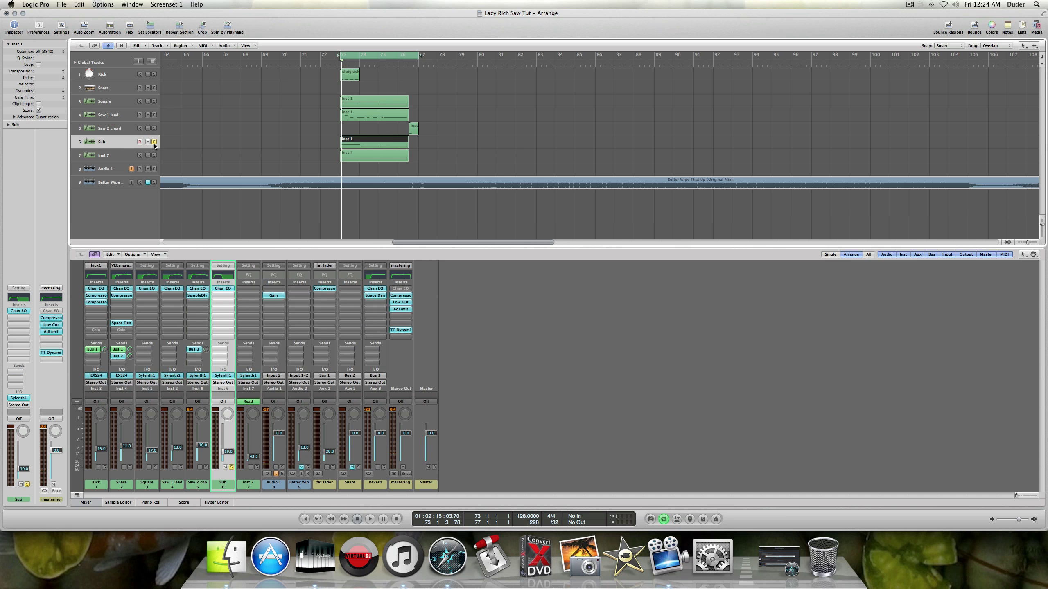
pyautogui.click(155, 142)
pyautogui.click(155, 142)
pyautogui.press('space')
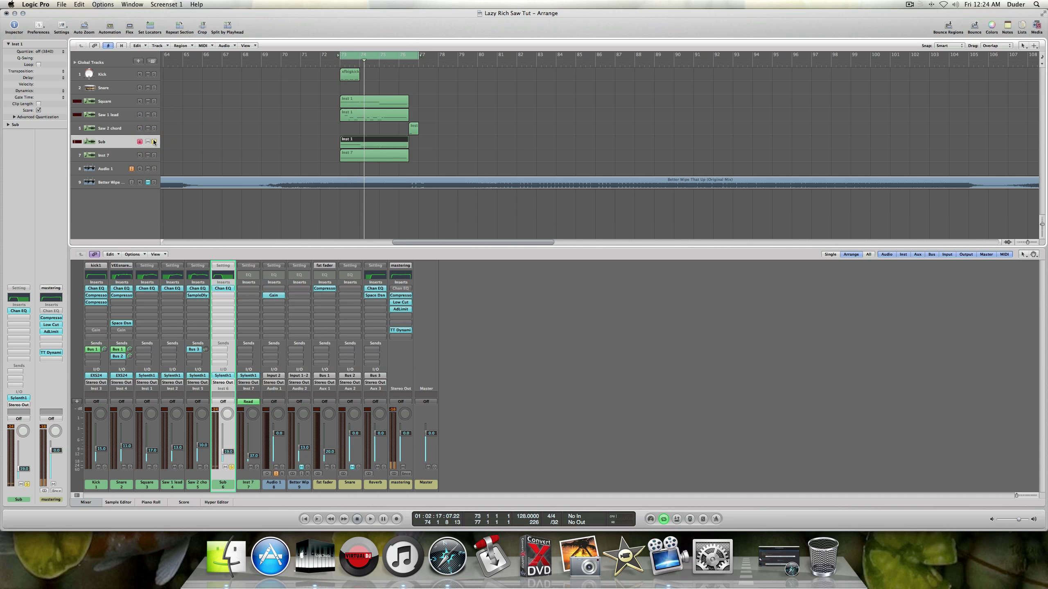
pyautogui.click(155, 142)
# - Open the Sub track's Sylenth1, check the Oscillator A1 waveform and patch settings, and close the synth
pyautogui.click(19, 398)
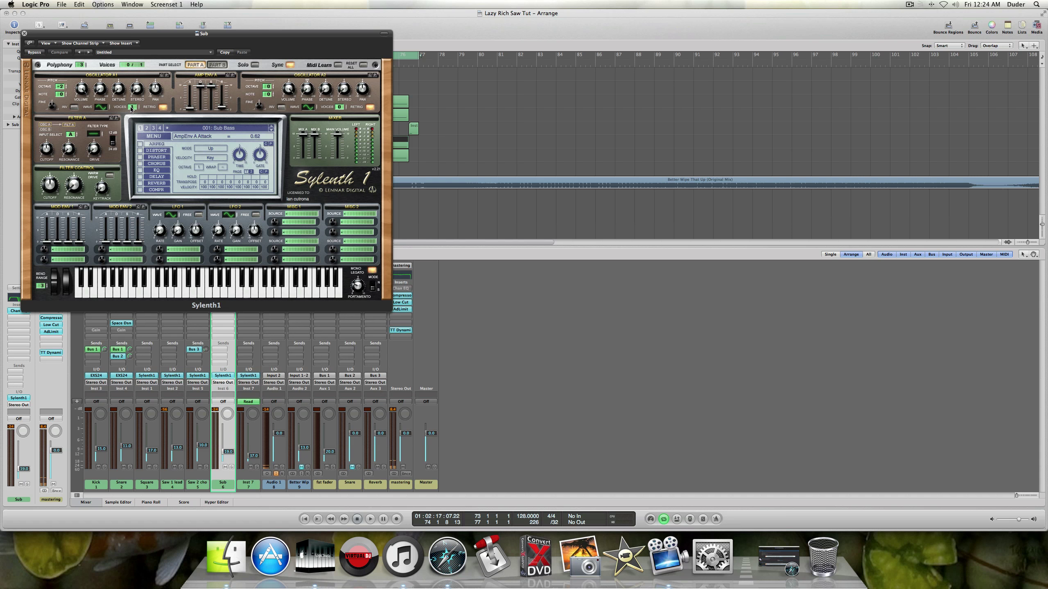
pyautogui.click(102, 107)
pyautogui.moveTo(75, 33); pyautogui.dragTo(195, 61)
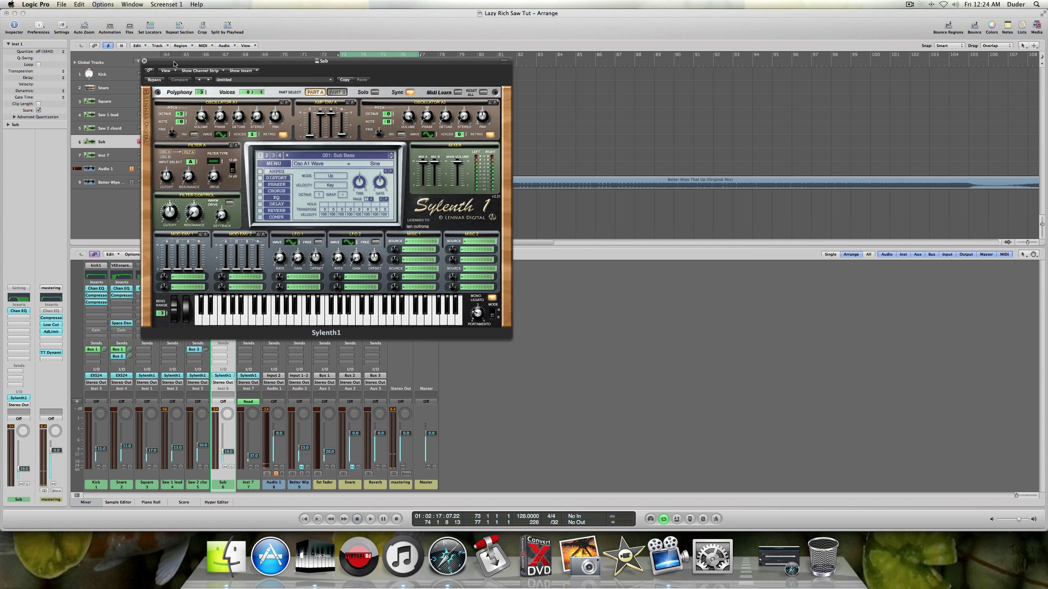
pyautogui.moveTo(173, 64); pyautogui.dragTo(190, 77)
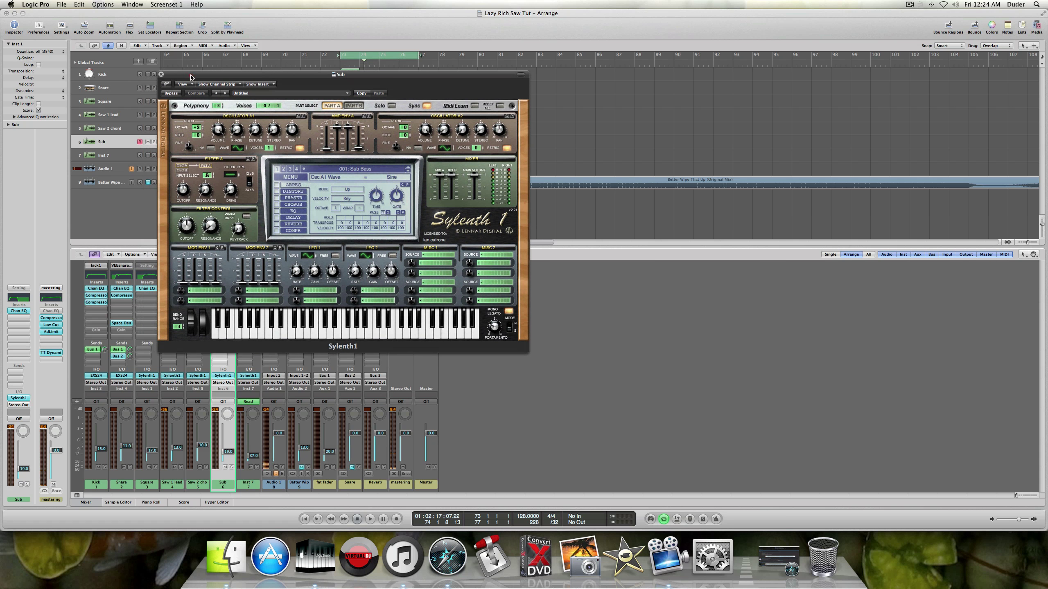
pyautogui.click(161, 74)
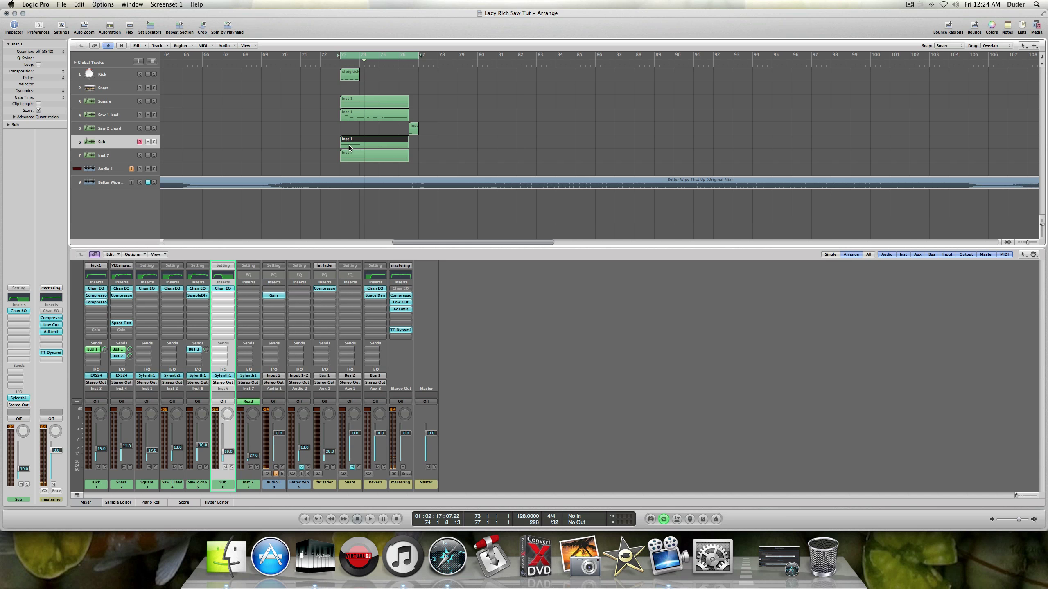
# - View the low-cut and high-cut bands in the Sub track's Channel EQ and close it
pyautogui.doubleClick(14, 298)
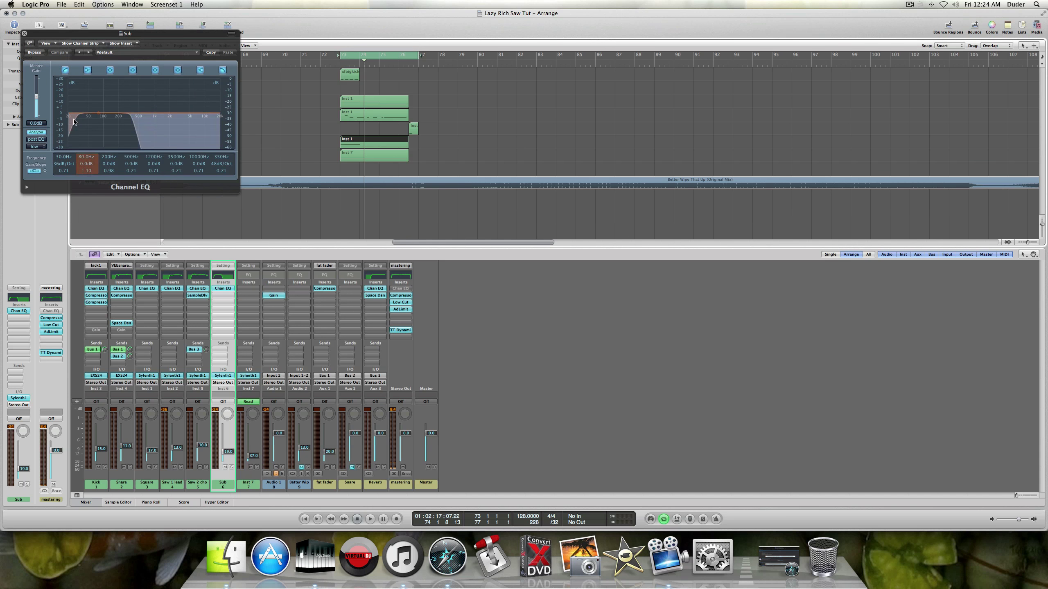
pyautogui.moveTo(58, 37); pyautogui.dragTo(111, 51)
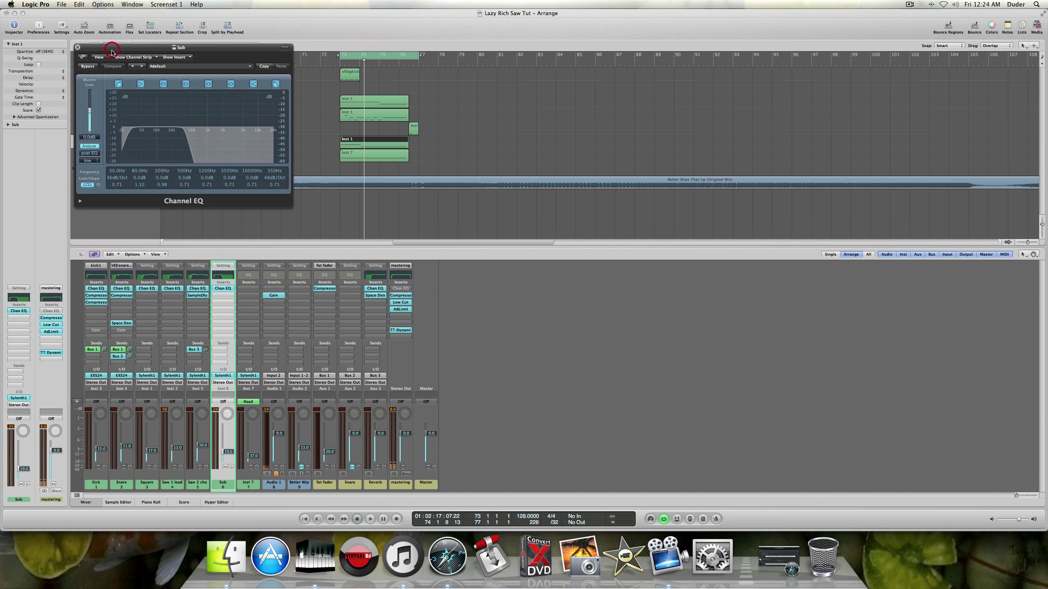
pyautogui.click(80, 47)
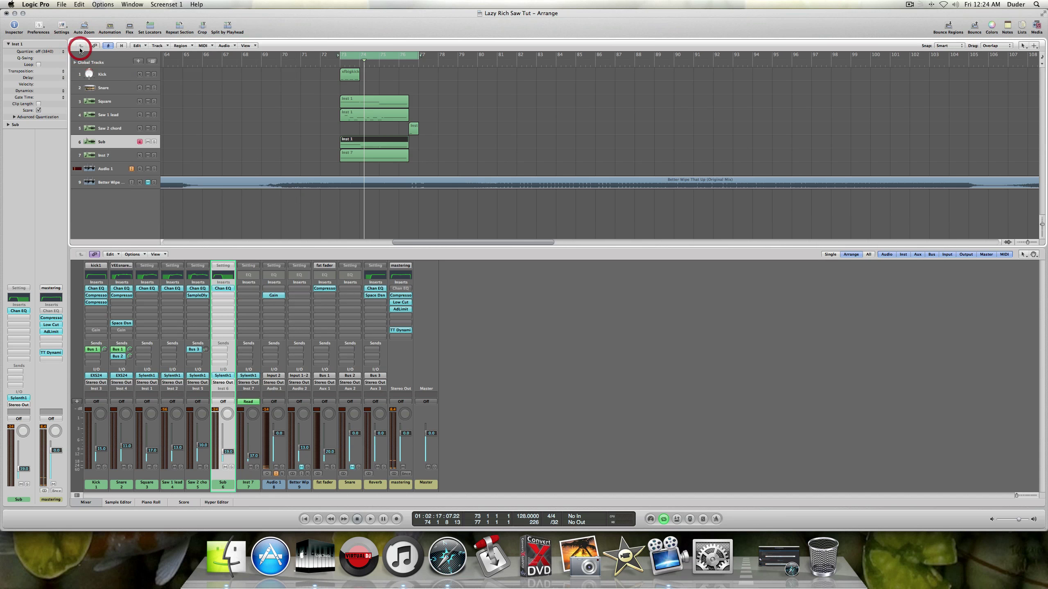
# - Select the Inst 7 track, add a Channel EQ with default settings, and close its window
pyautogui.click(123, 160)
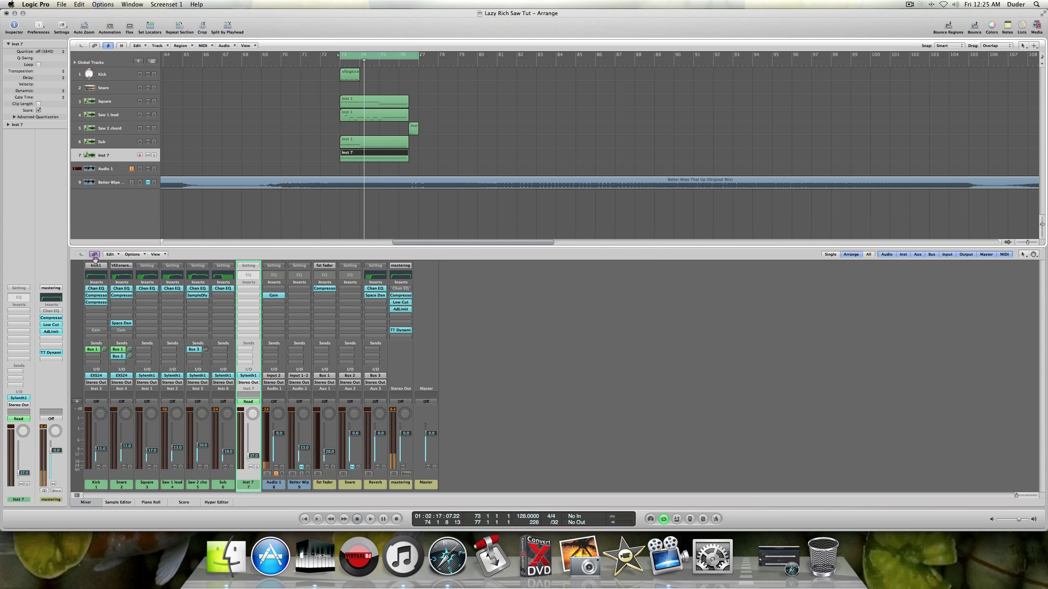
pyautogui.click(19, 299)
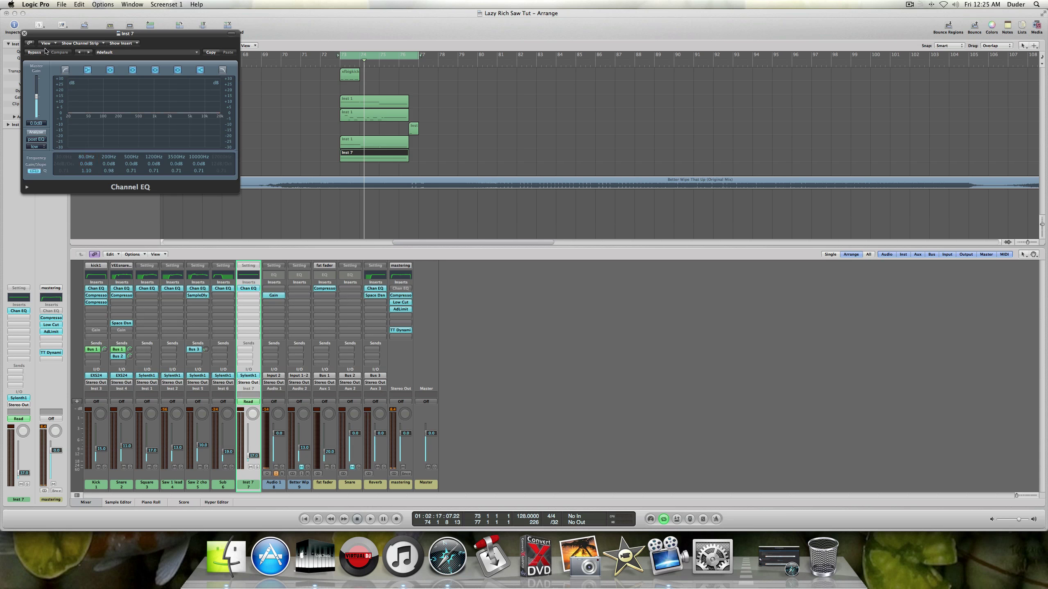
pyautogui.click(24, 33)
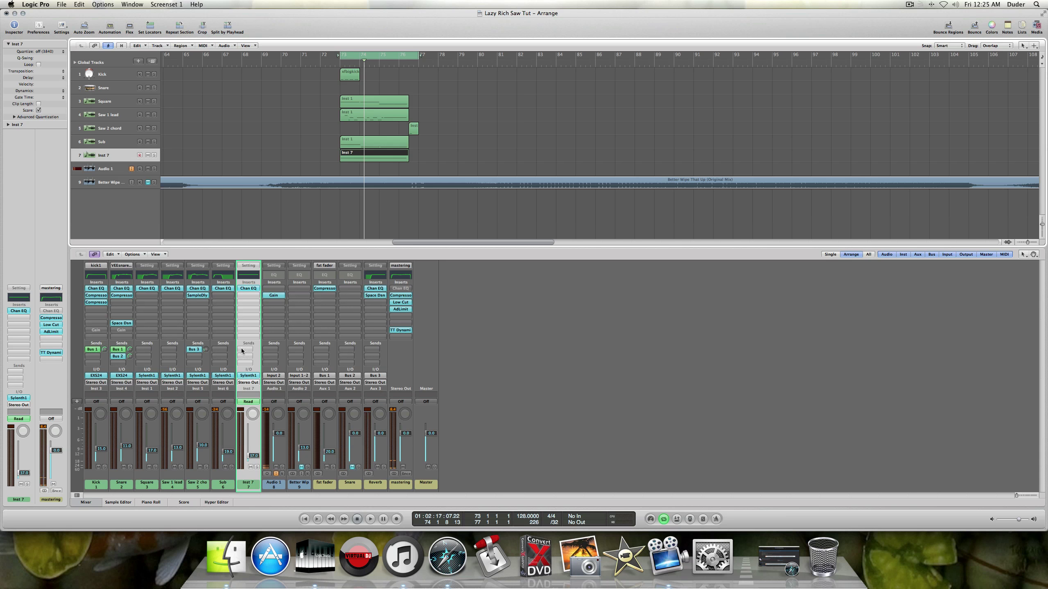
# - Open the Inst 7 track's Sylenth1 and check its oscillator waveform and Filter A type, cutoff, resonance and drive
pyautogui.click(244, 377)
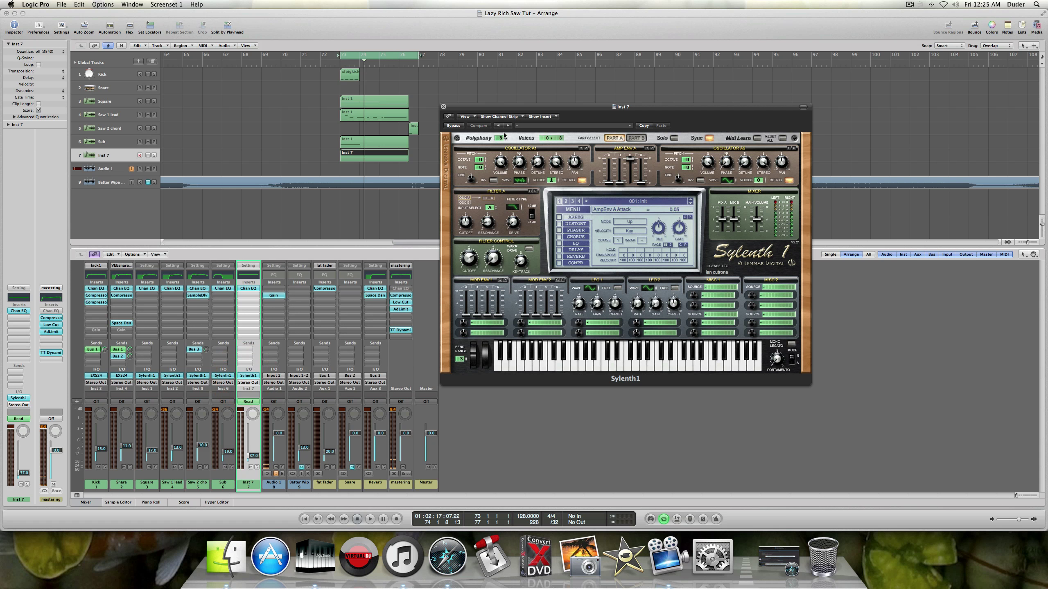
pyautogui.moveTo(501, 109); pyautogui.dragTo(455, 98)
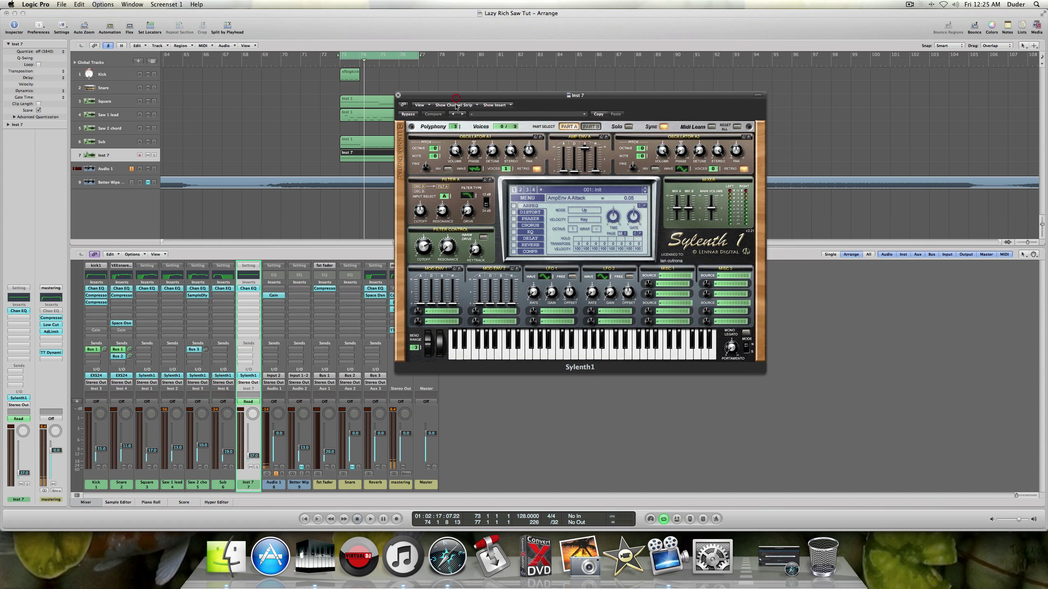
pyautogui.click(474, 168)
pyautogui.click(422, 211)
pyautogui.moveTo(422, 212); pyautogui.dragTo(422, 214)
pyautogui.click(437, 115)
pyautogui.click(438, 212)
pyautogui.click(467, 197)
pyautogui.click(469, 219)
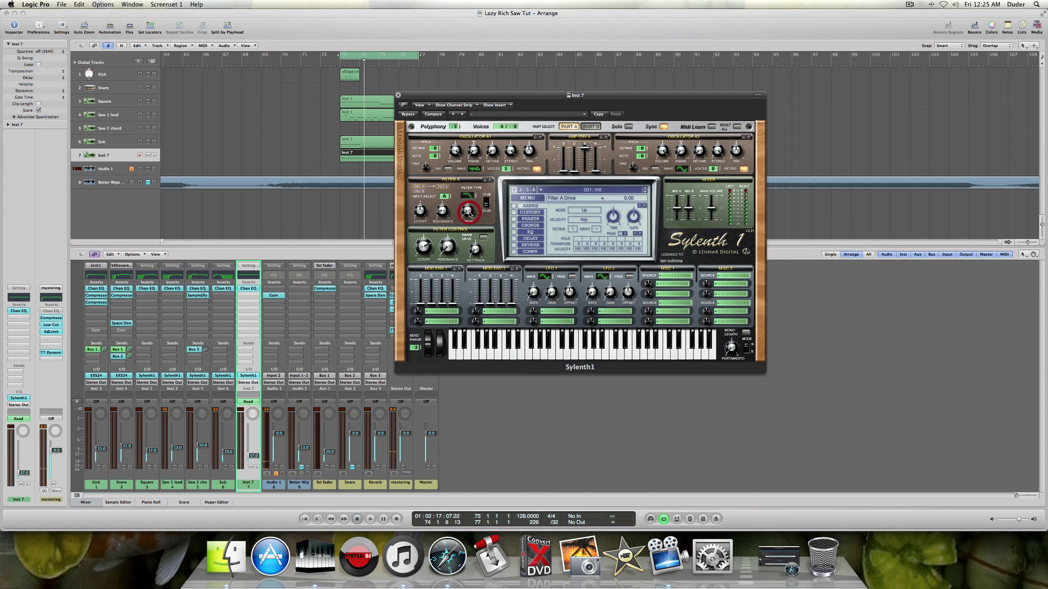
# - Check the Filter Control cutoff and the amp envelope's attack, decay and release on Inst 7, and close Sylenth1
pyautogui.click(427, 245)
pyautogui.click(564, 171)
pyautogui.click(574, 173)
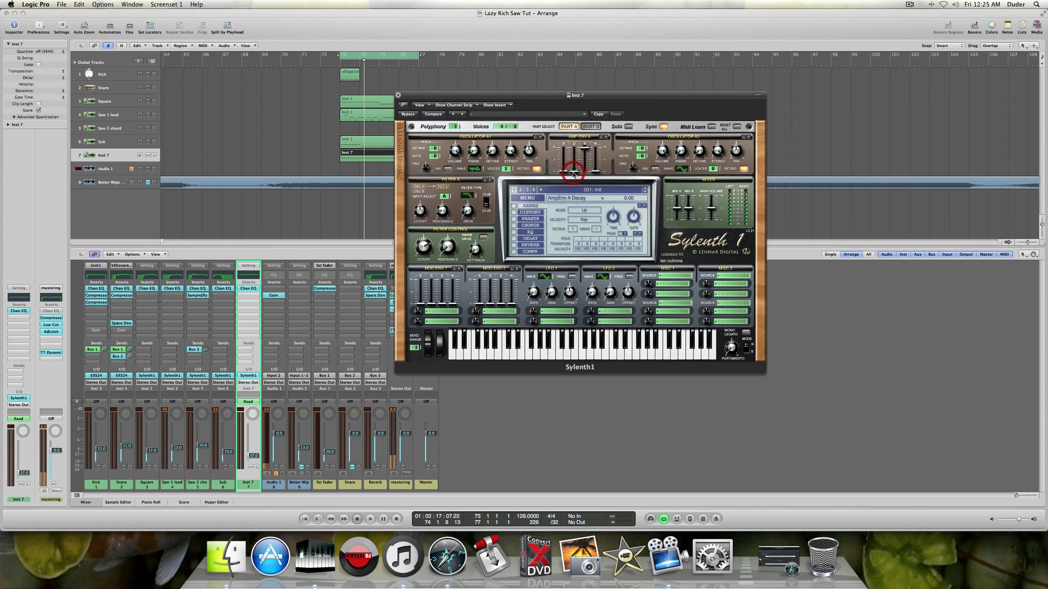
pyautogui.click(594, 173)
pyautogui.click(399, 95)
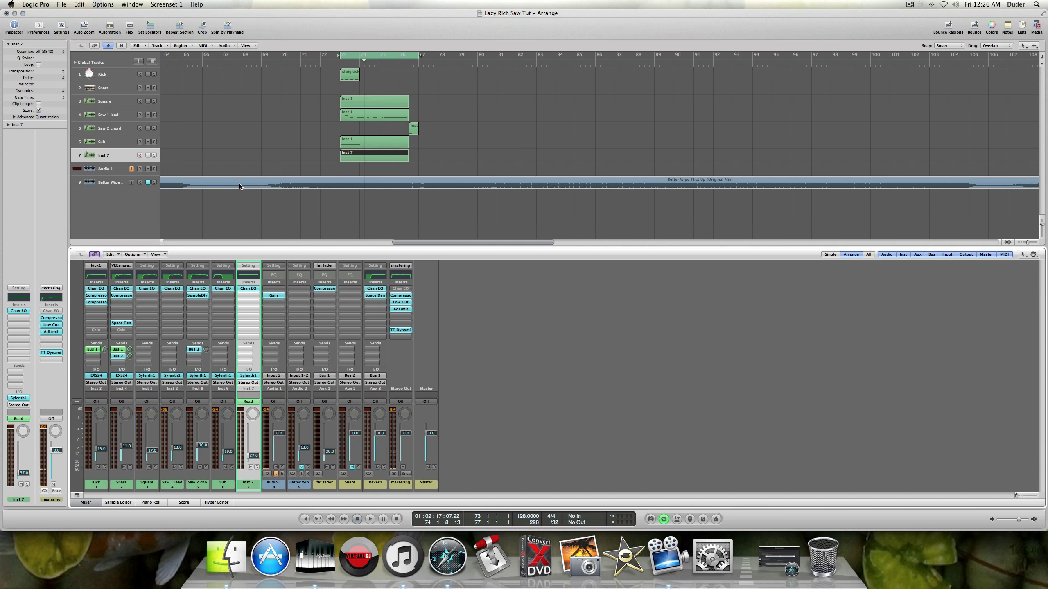
# - Show the track automation, view the volume ramp on Inst 7, and hide the automation again
pyautogui.press('a')
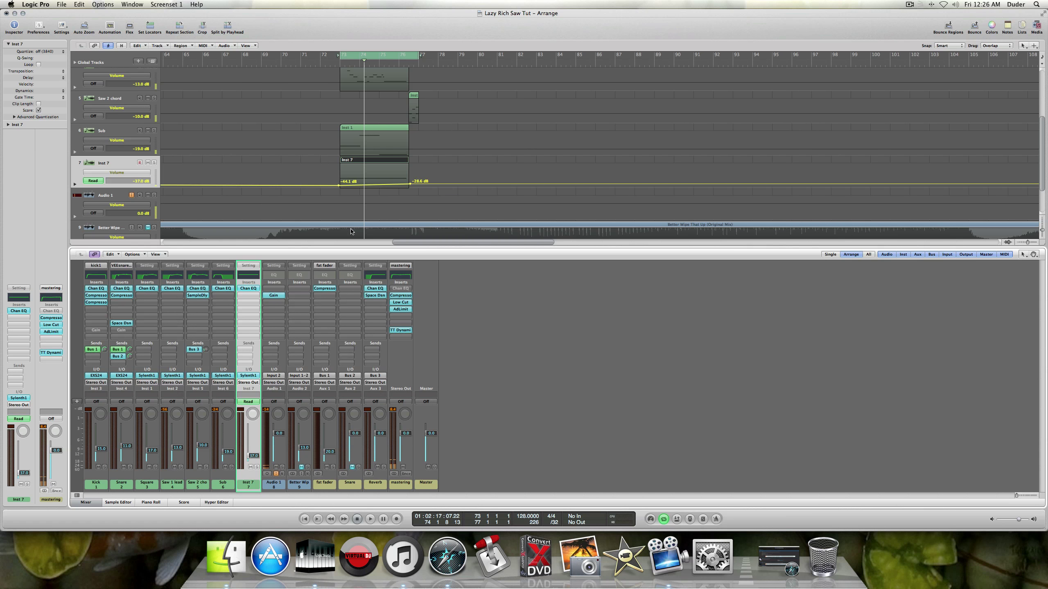
pyautogui.scroll(-1, 345, 222)
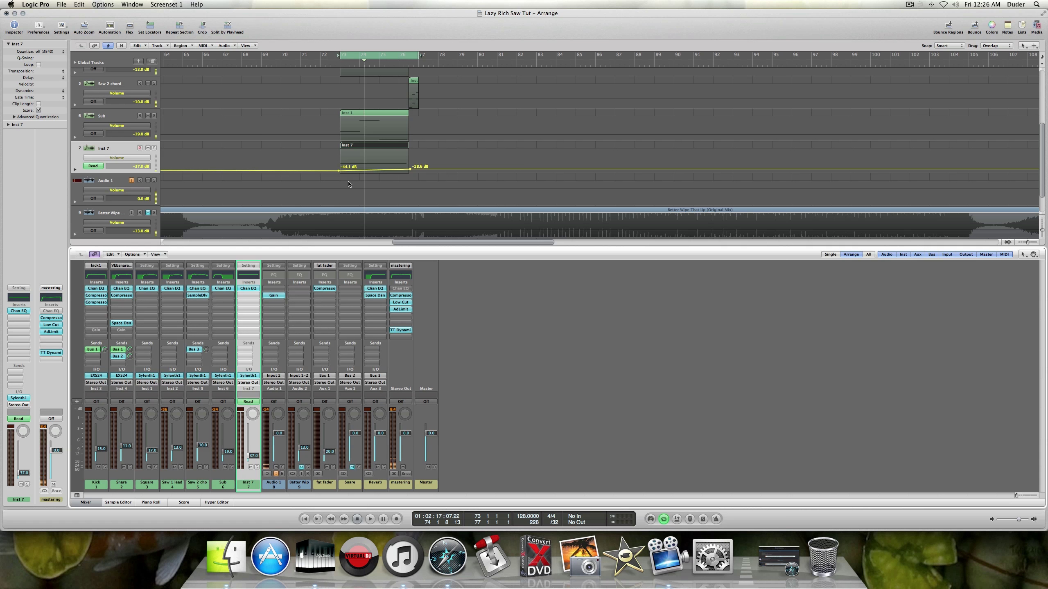
pyautogui.press('a')
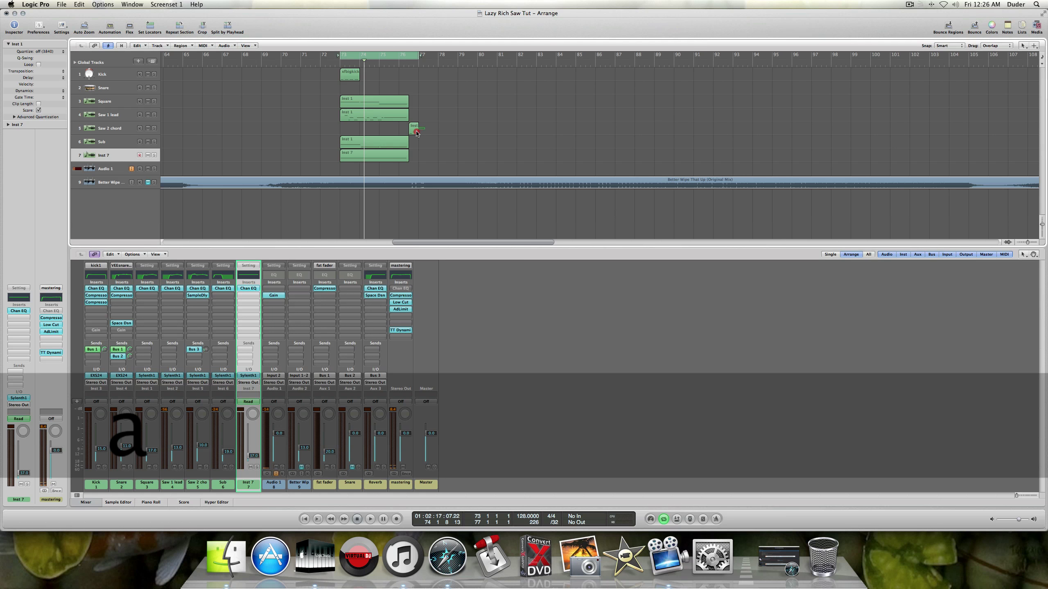
pyautogui.click(413, 132)
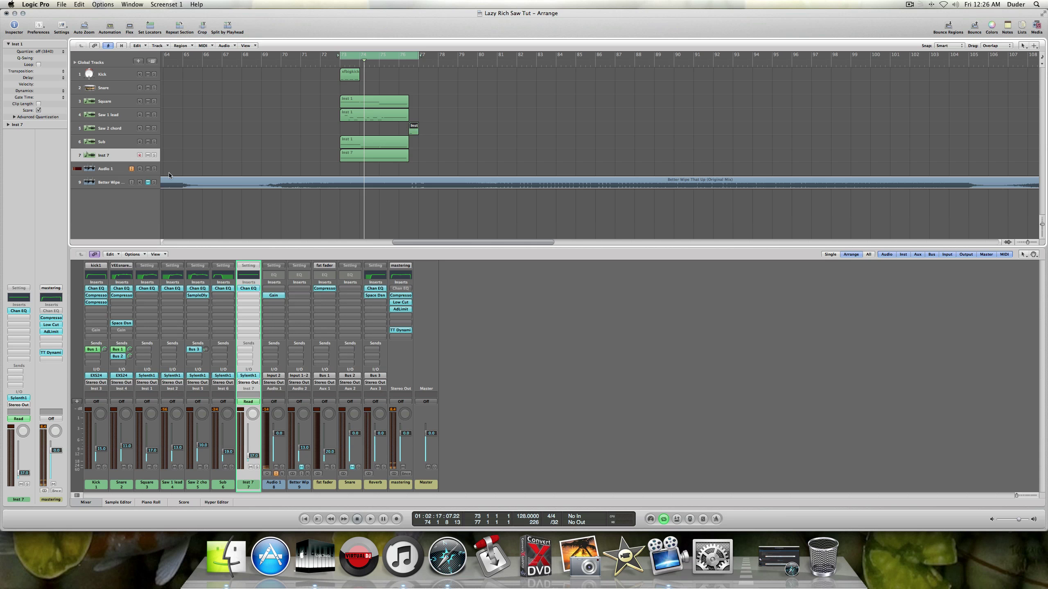
# - Play the Inst 7 track in solo to hear its volume rise, stop playback, and turn its solo off
pyautogui.click(155, 156)
pyautogui.press('a')
pyautogui.press('a')
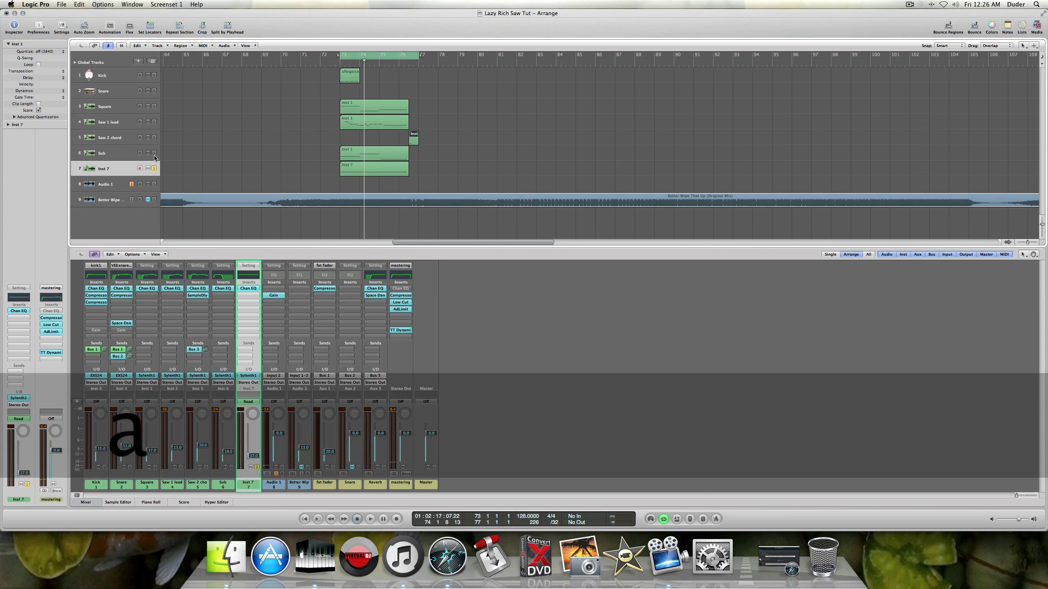
pyautogui.click(155, 155)
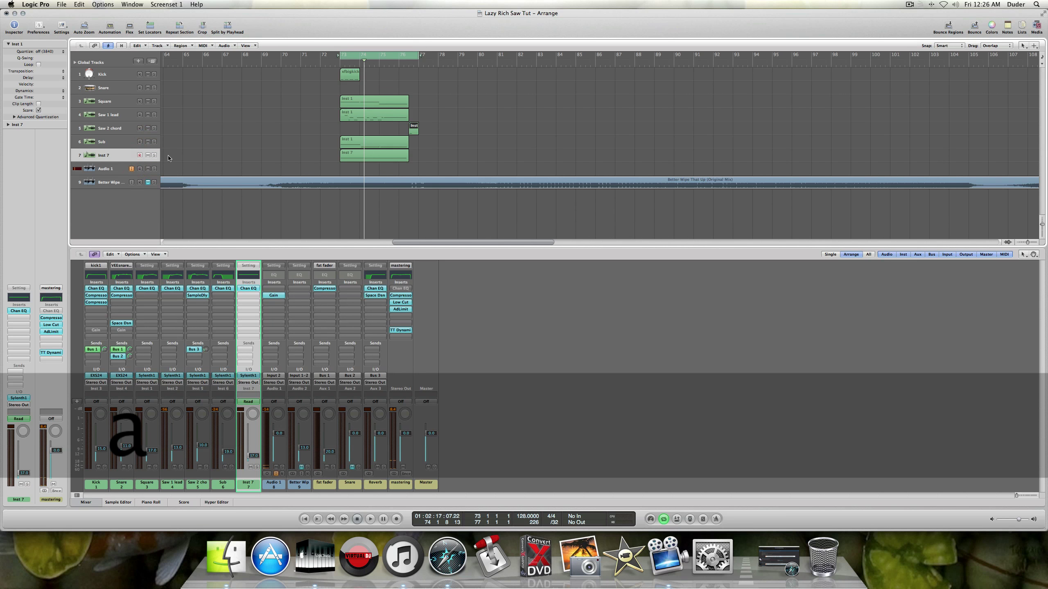
pyautogui.click(153, 156)
pyautogui.press('space')
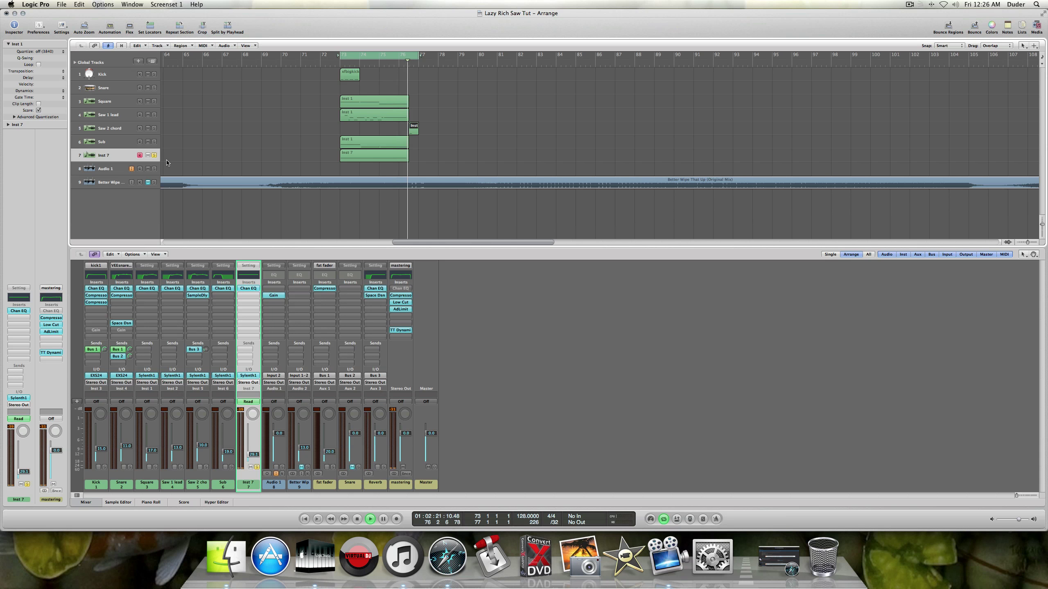
pyautogui.press('space')
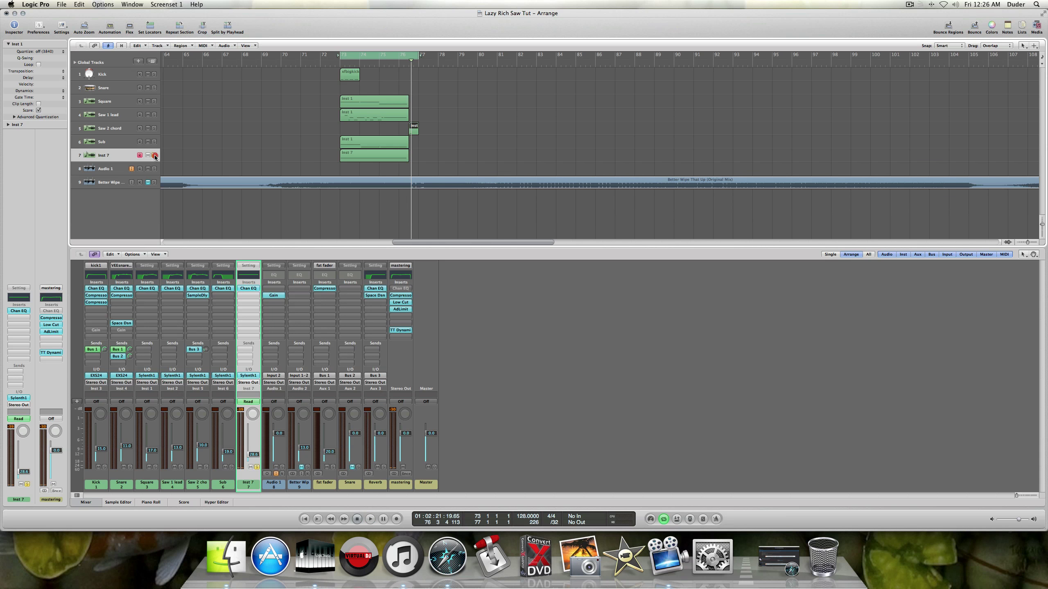
pyautogui.click(155, 156)
# - Play the full recreation, alternate twice with the original Better Wipe track unmuted and soloed for comparison, then mute it again and stop playback
pyautogui.press('space')
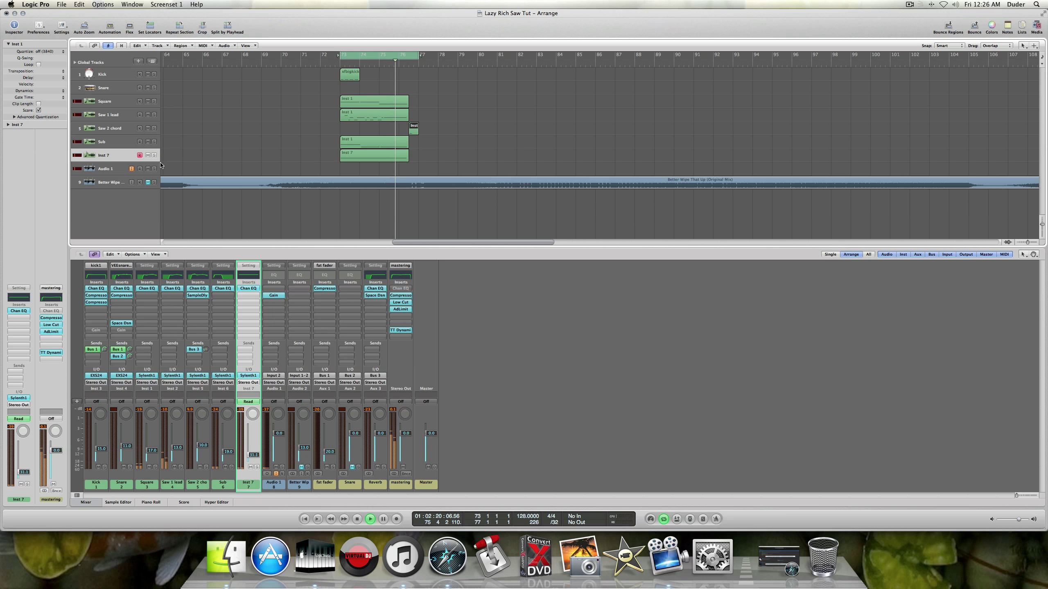
pyautogui.click(154, 183)
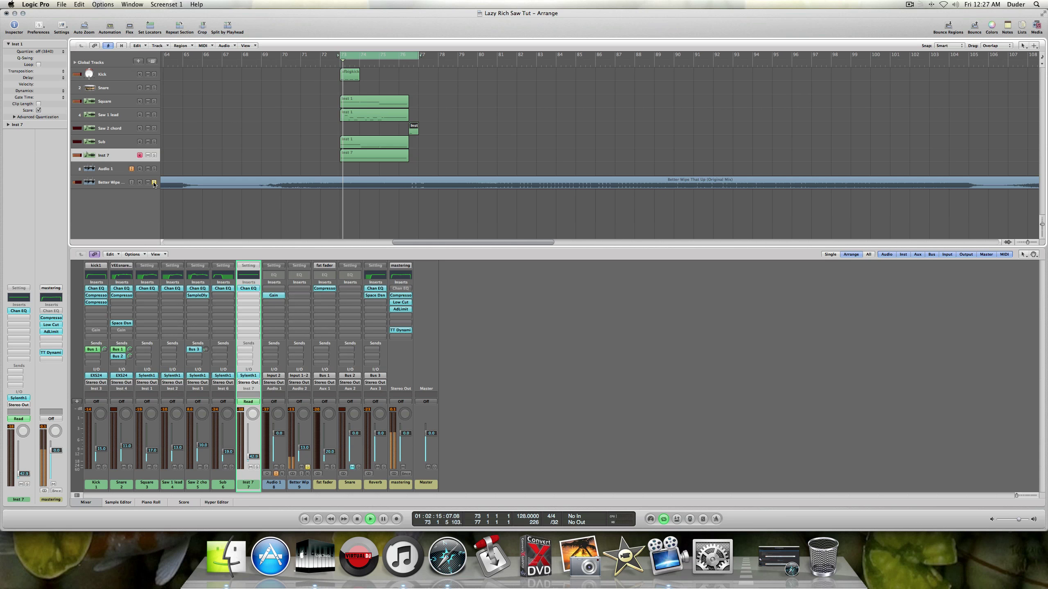
pyautogui.click(149, 183)
pyautogui.click(154, 182)
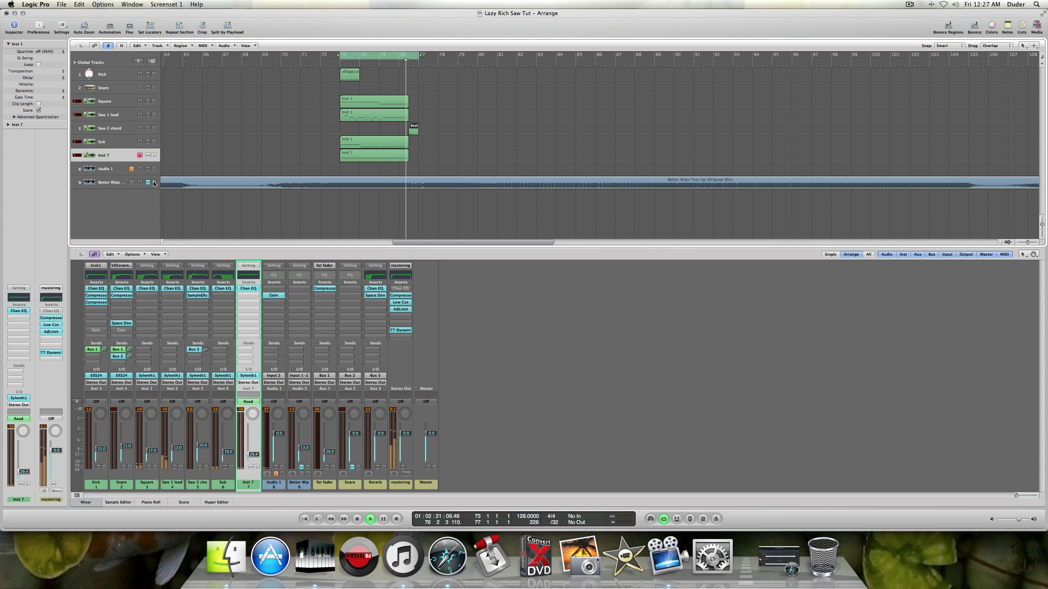
pyautogui.click(154, 182)
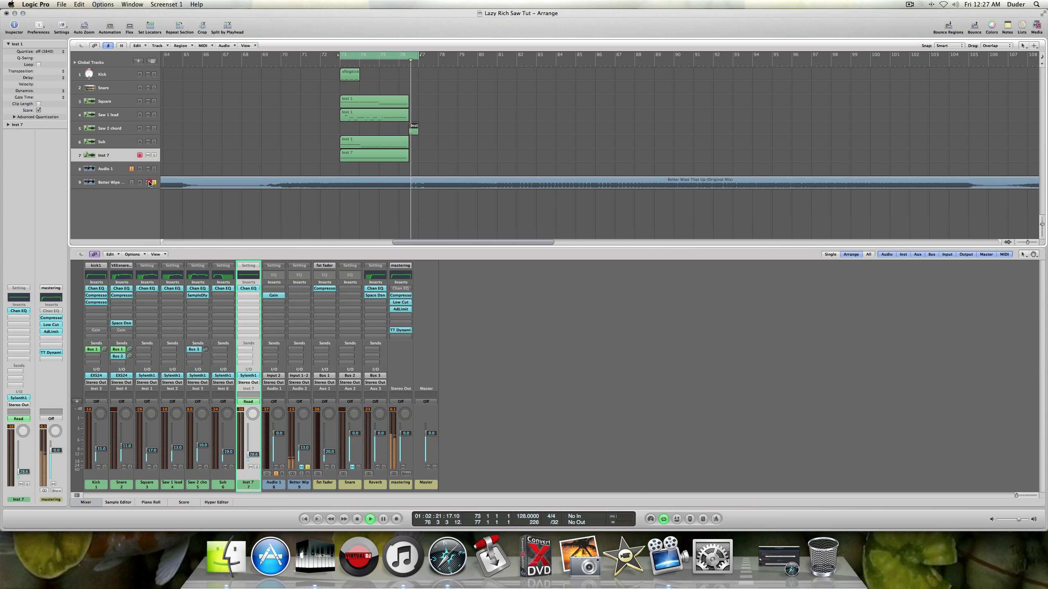
pyautogui.click(148, 182)
pyautogui.click(154, 183)
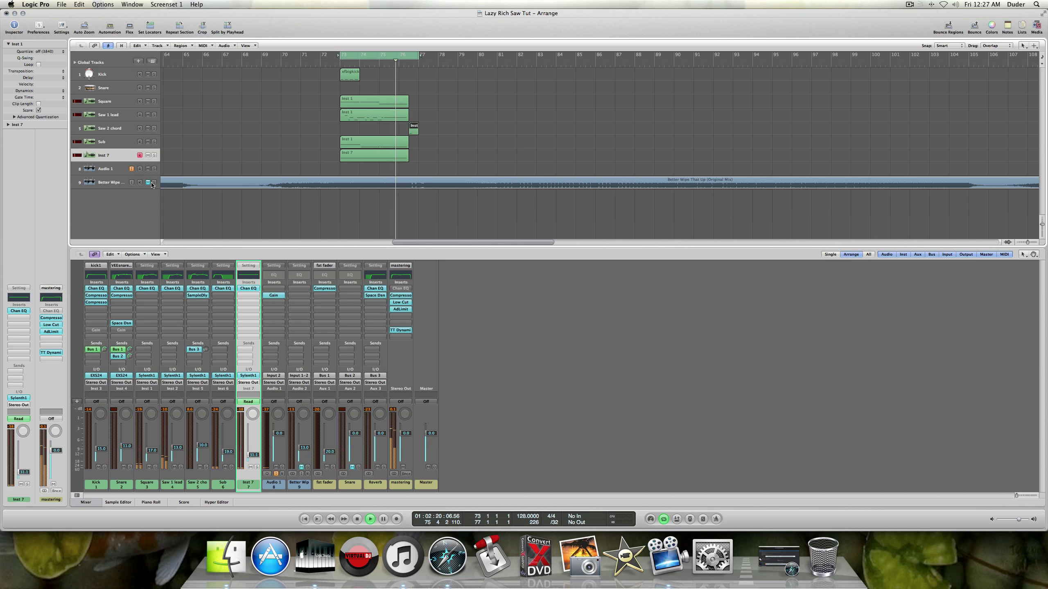
pyautogui.press('space')
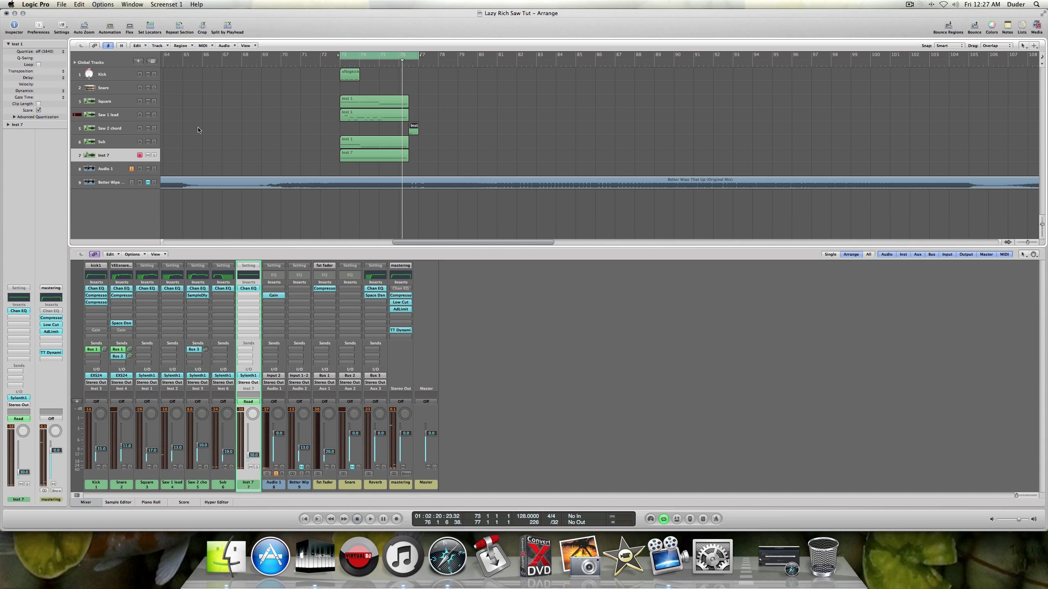
# - Raise Inst 7's volume automation ramp, moving its end point to about -22 dB and lifting its start point slightly, and hide the automation
pyautogui.press('a')
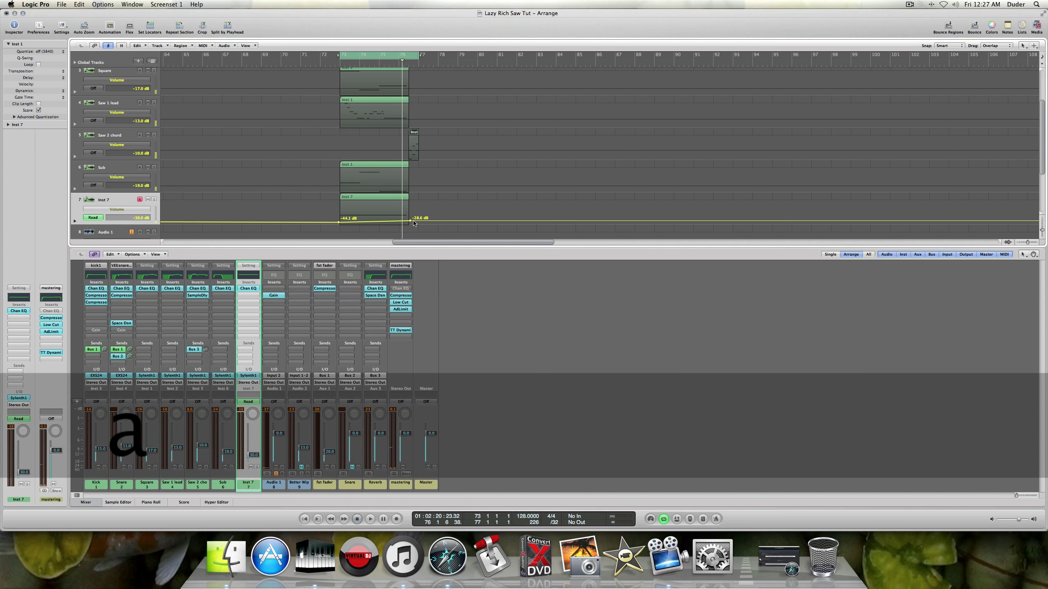
pyautogui.click(411, 220)
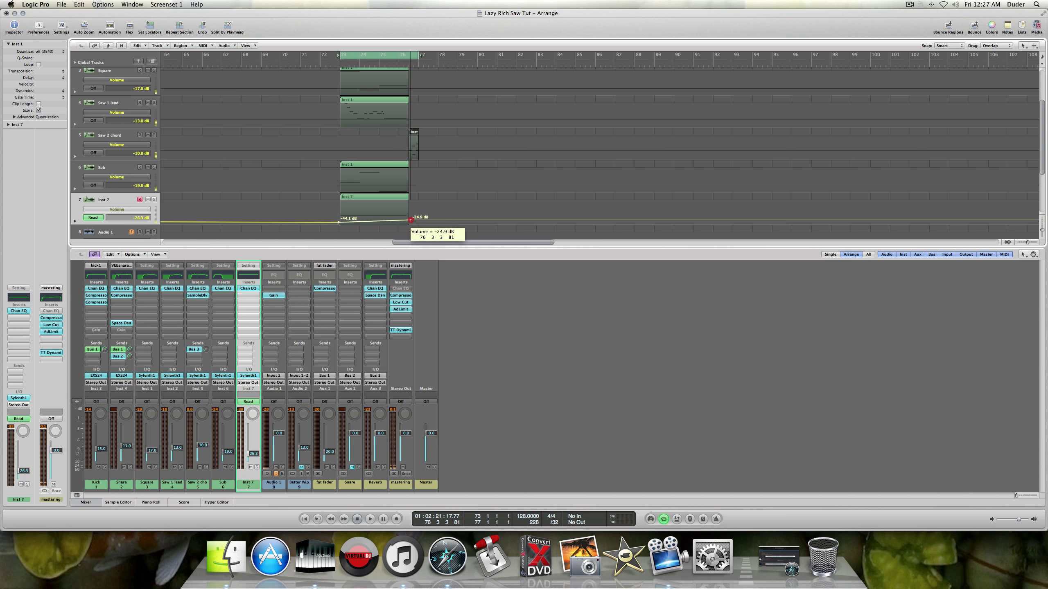
pyautogui.moveTo(411, 220); pyautogui.dragTo(411, 219)
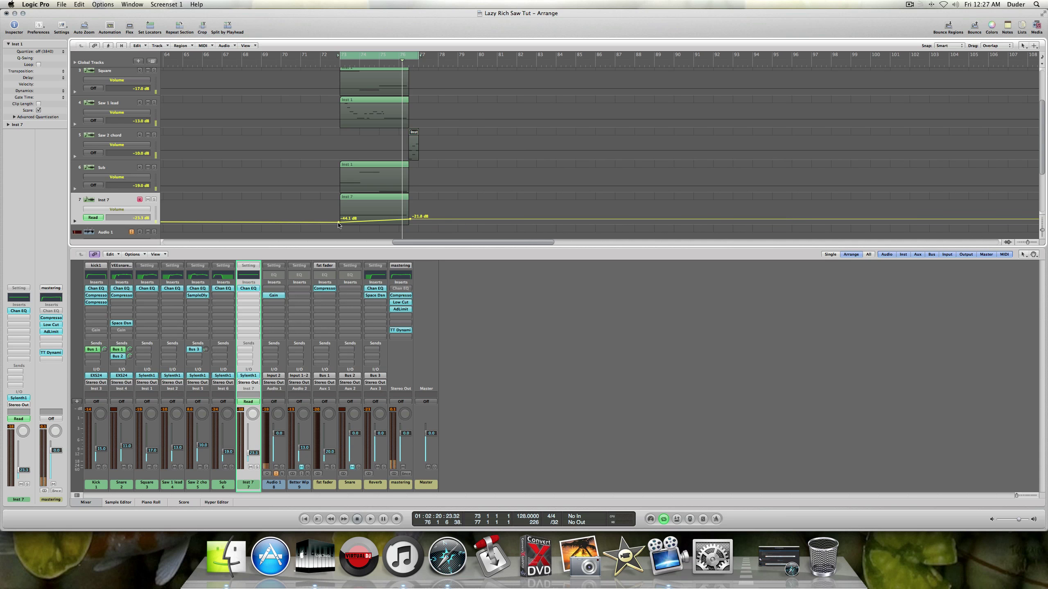
pyautogui.moveTo(338, 223); pyautogui.dragTo(338, 222)
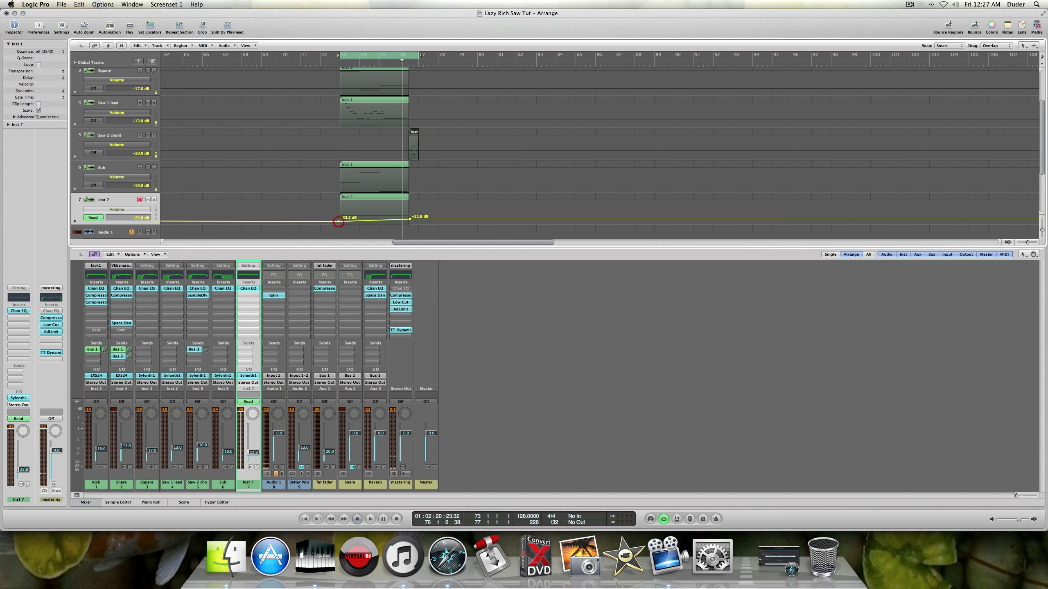
pyautogui.press('a')
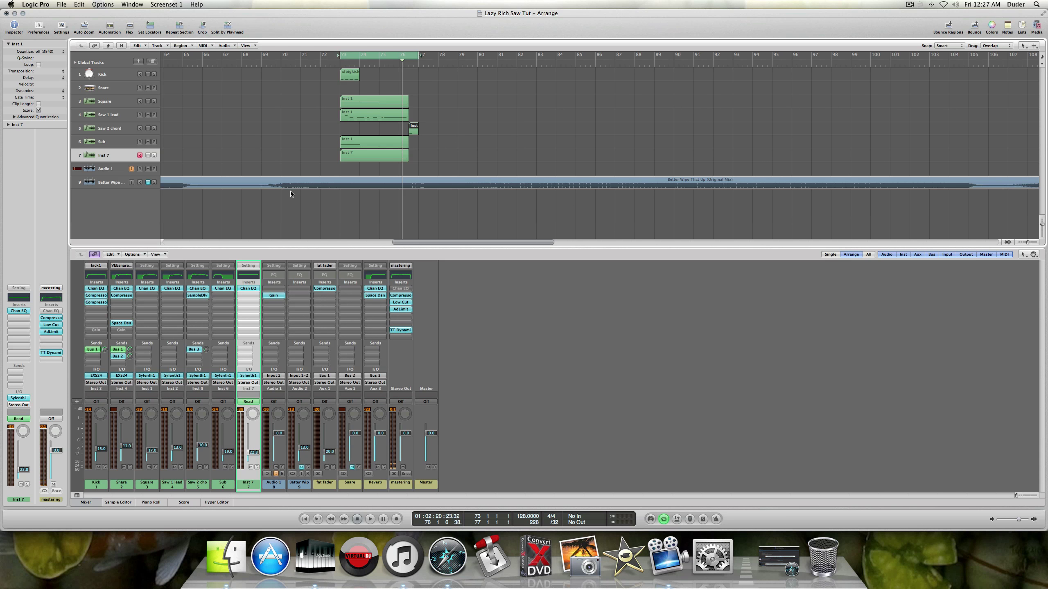
# - Deselect the Saw 2 chord region in the arrangement
pyautogui.hscroll(-1, 291, 193)
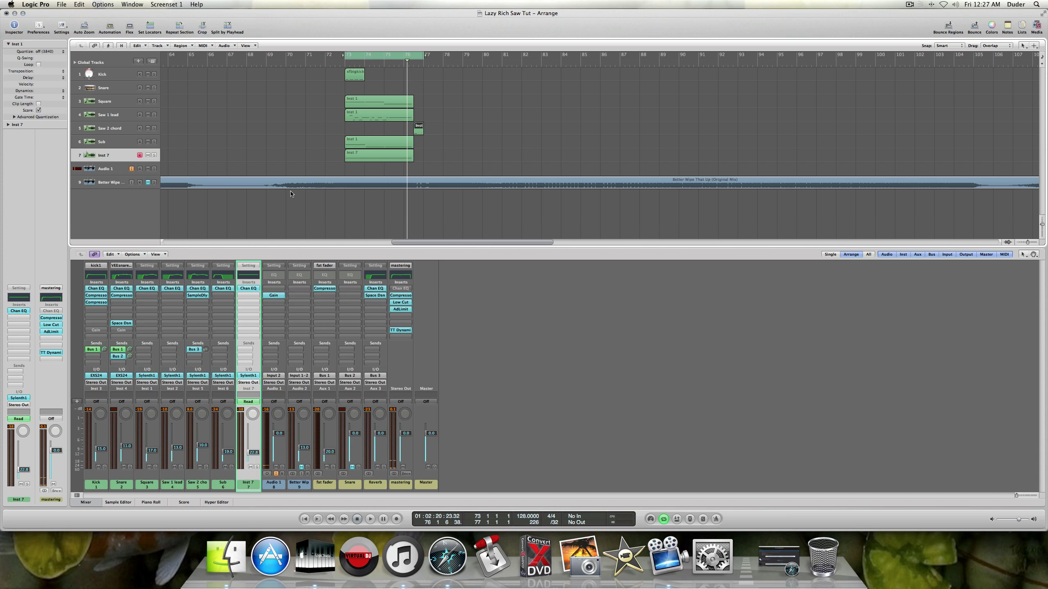
pyautogui.click(302, 170)
pyautogui.click(317, 122)
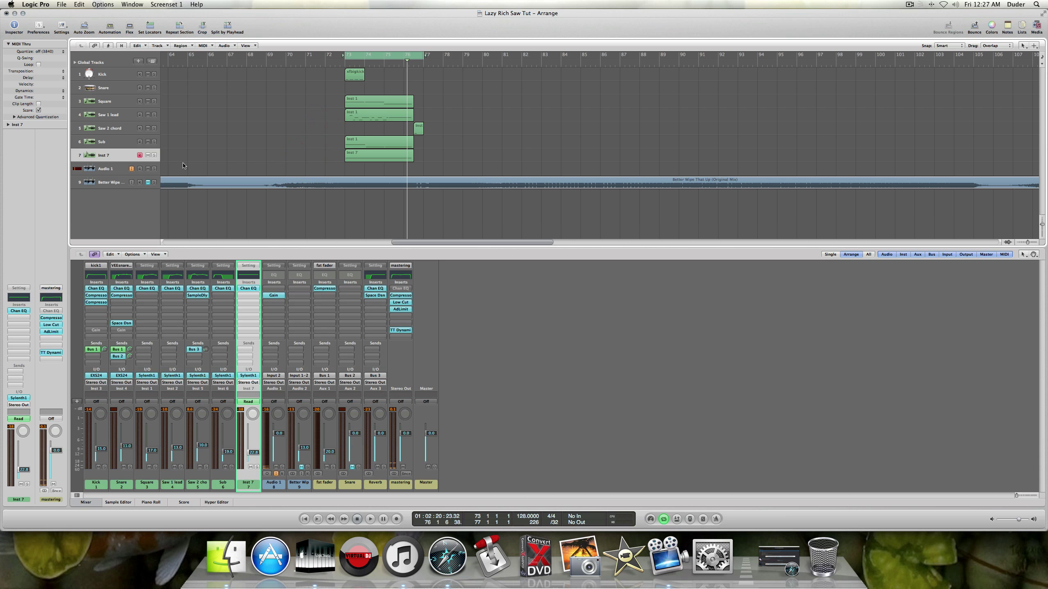